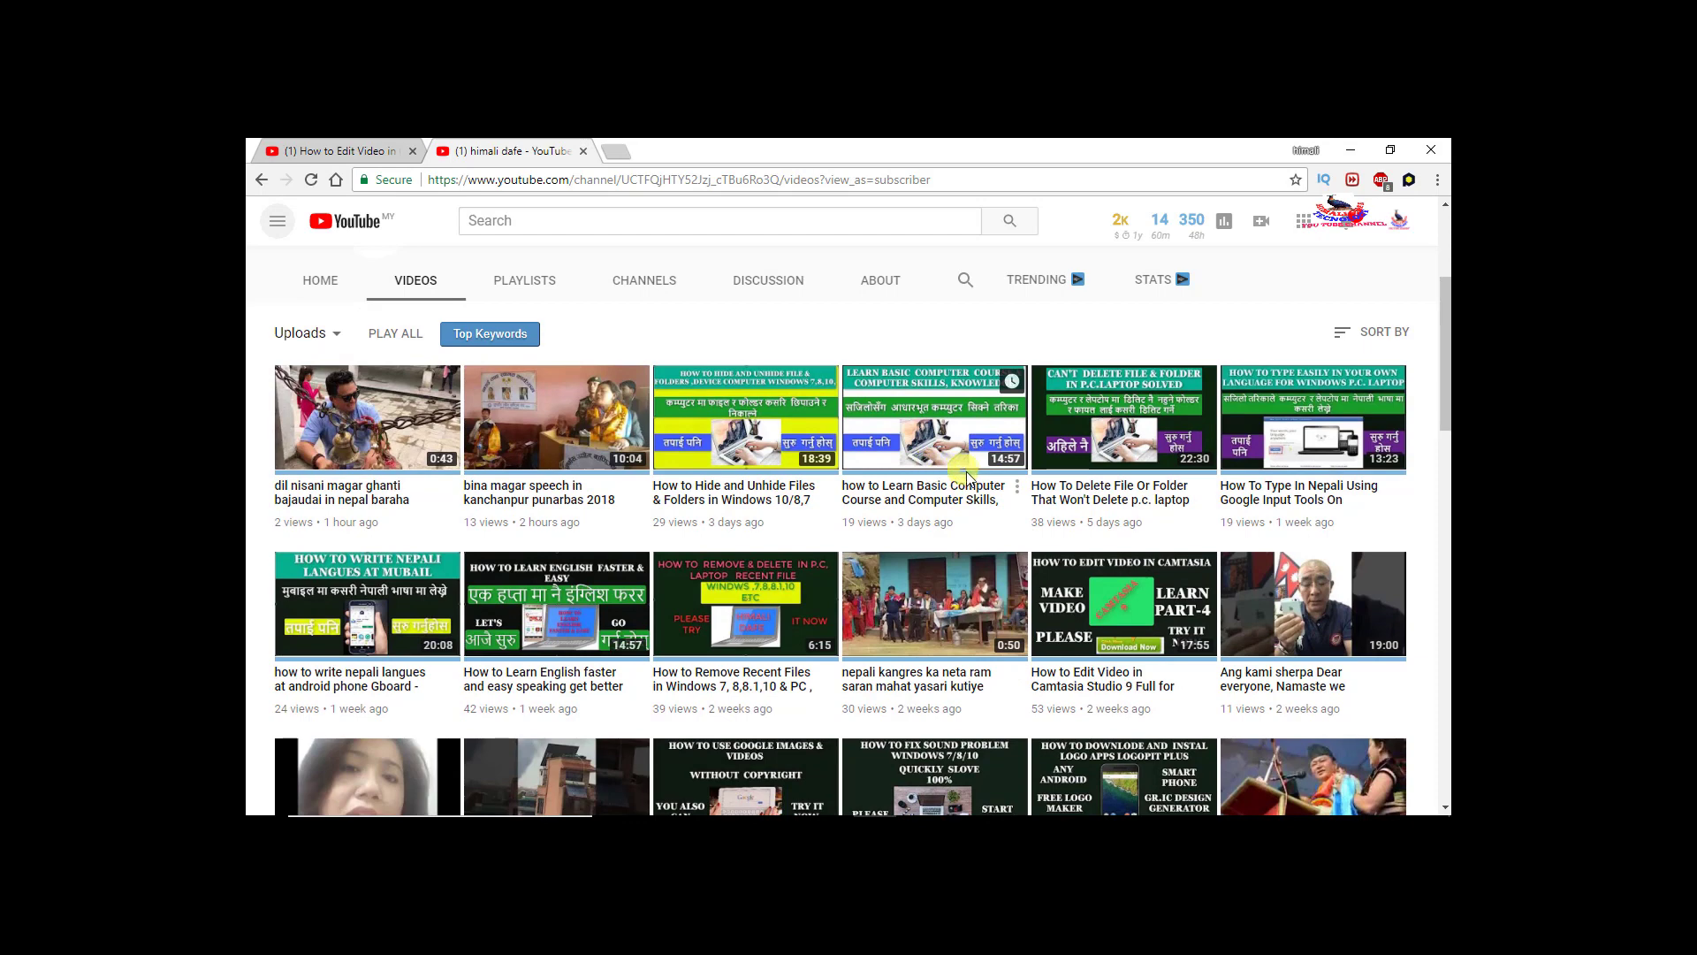
Switch from the browser to Camtasia and import the Untitled Project 2 video from the Untitled Project 2 folder on New Volume (E:)
click(1348, 149)
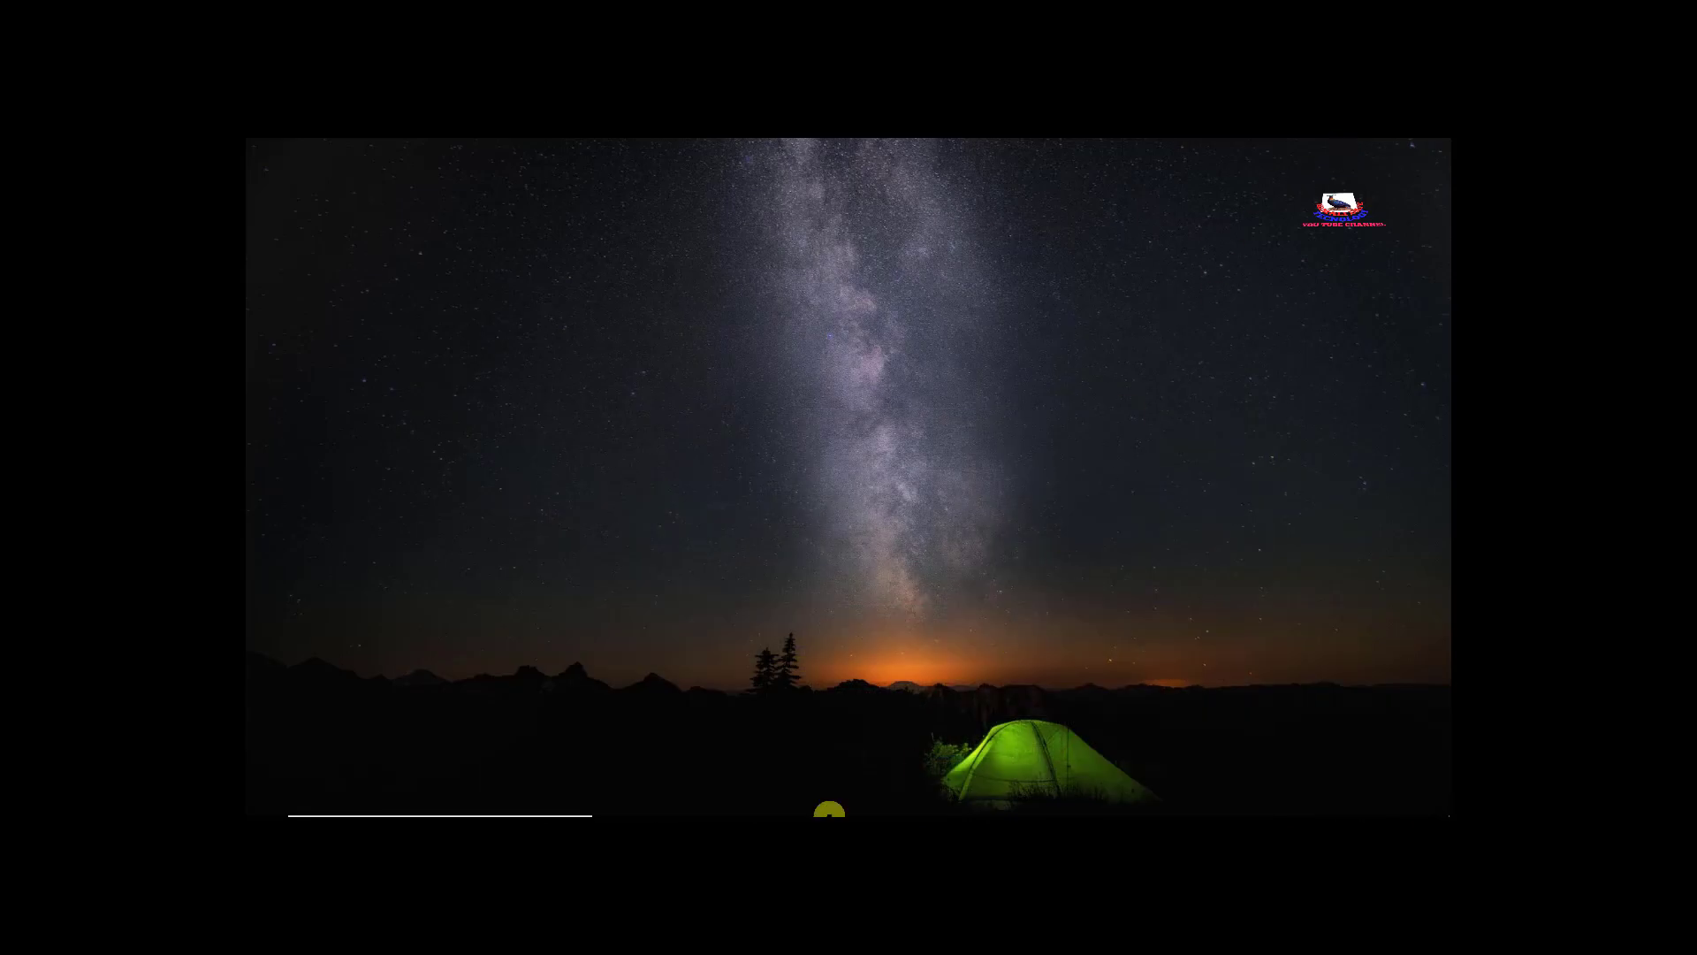
click(920, 803)
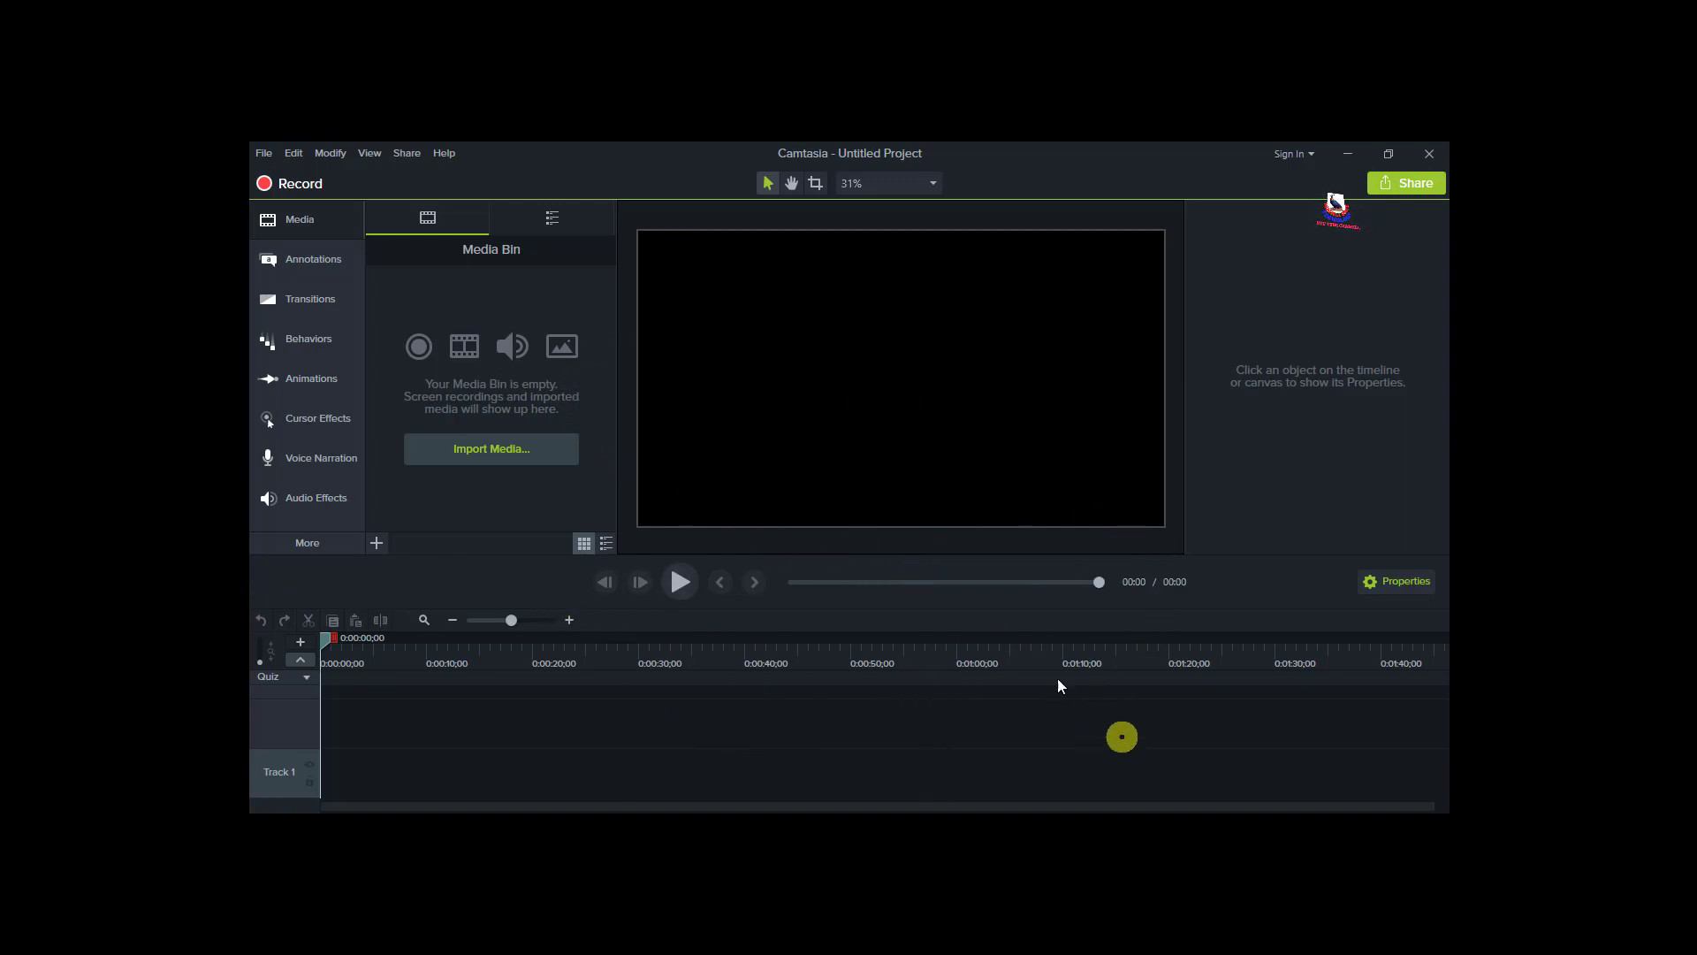
click(499, 450)
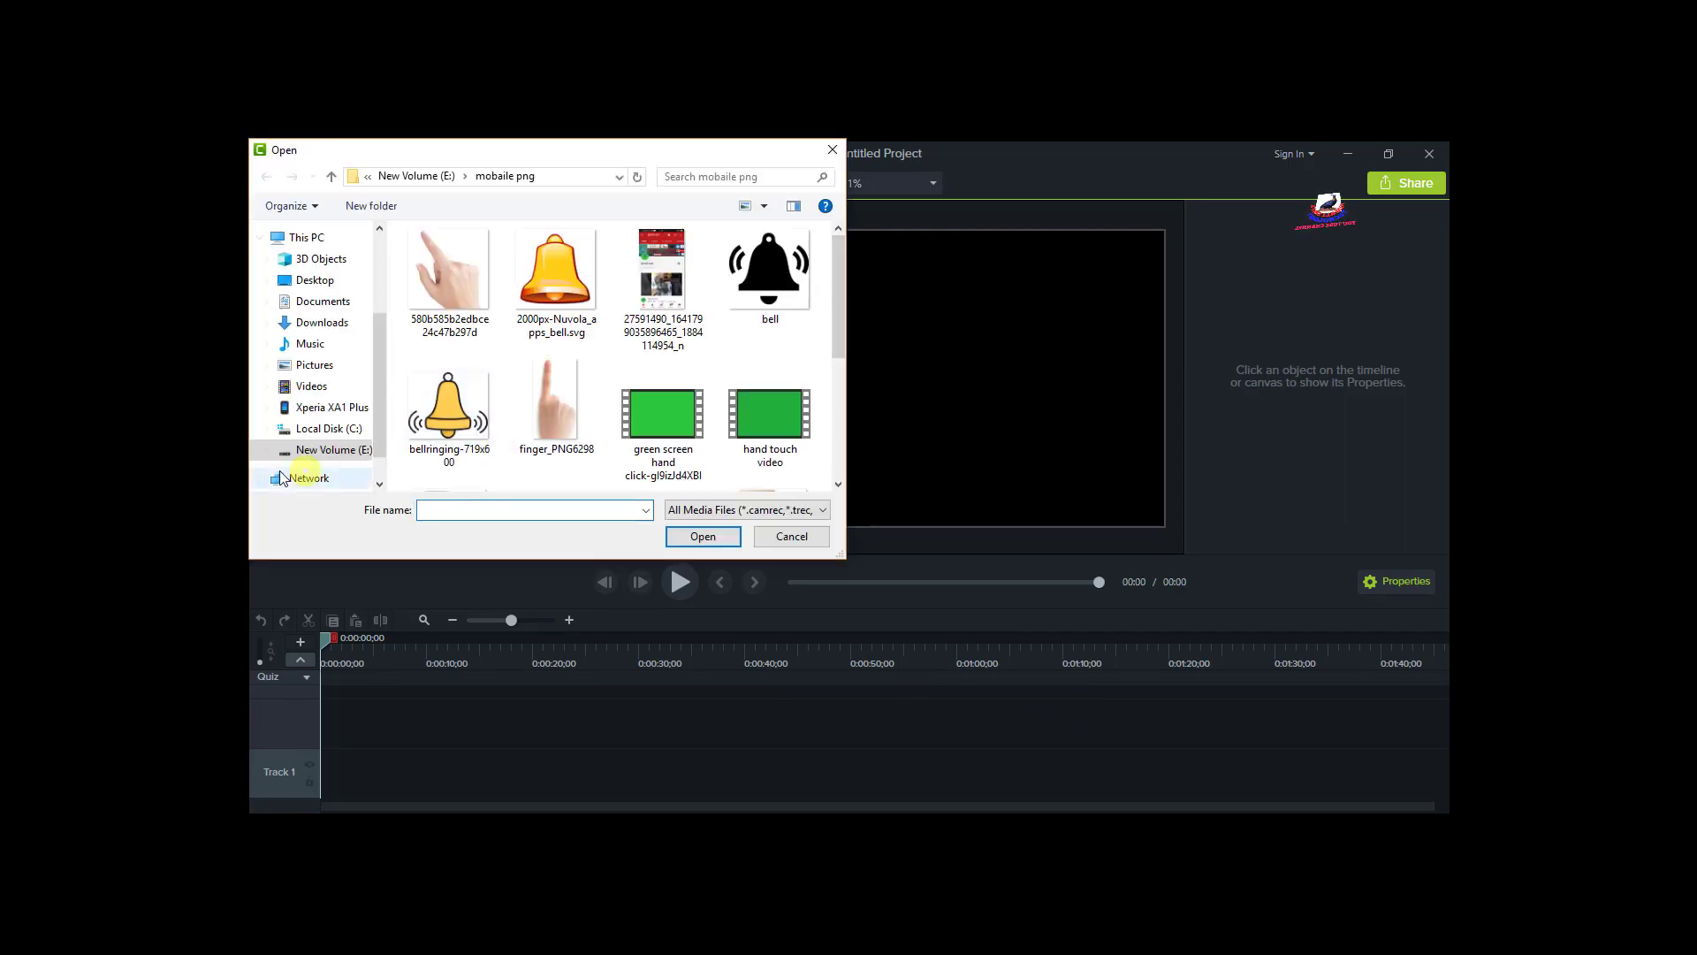
click(321, 451)
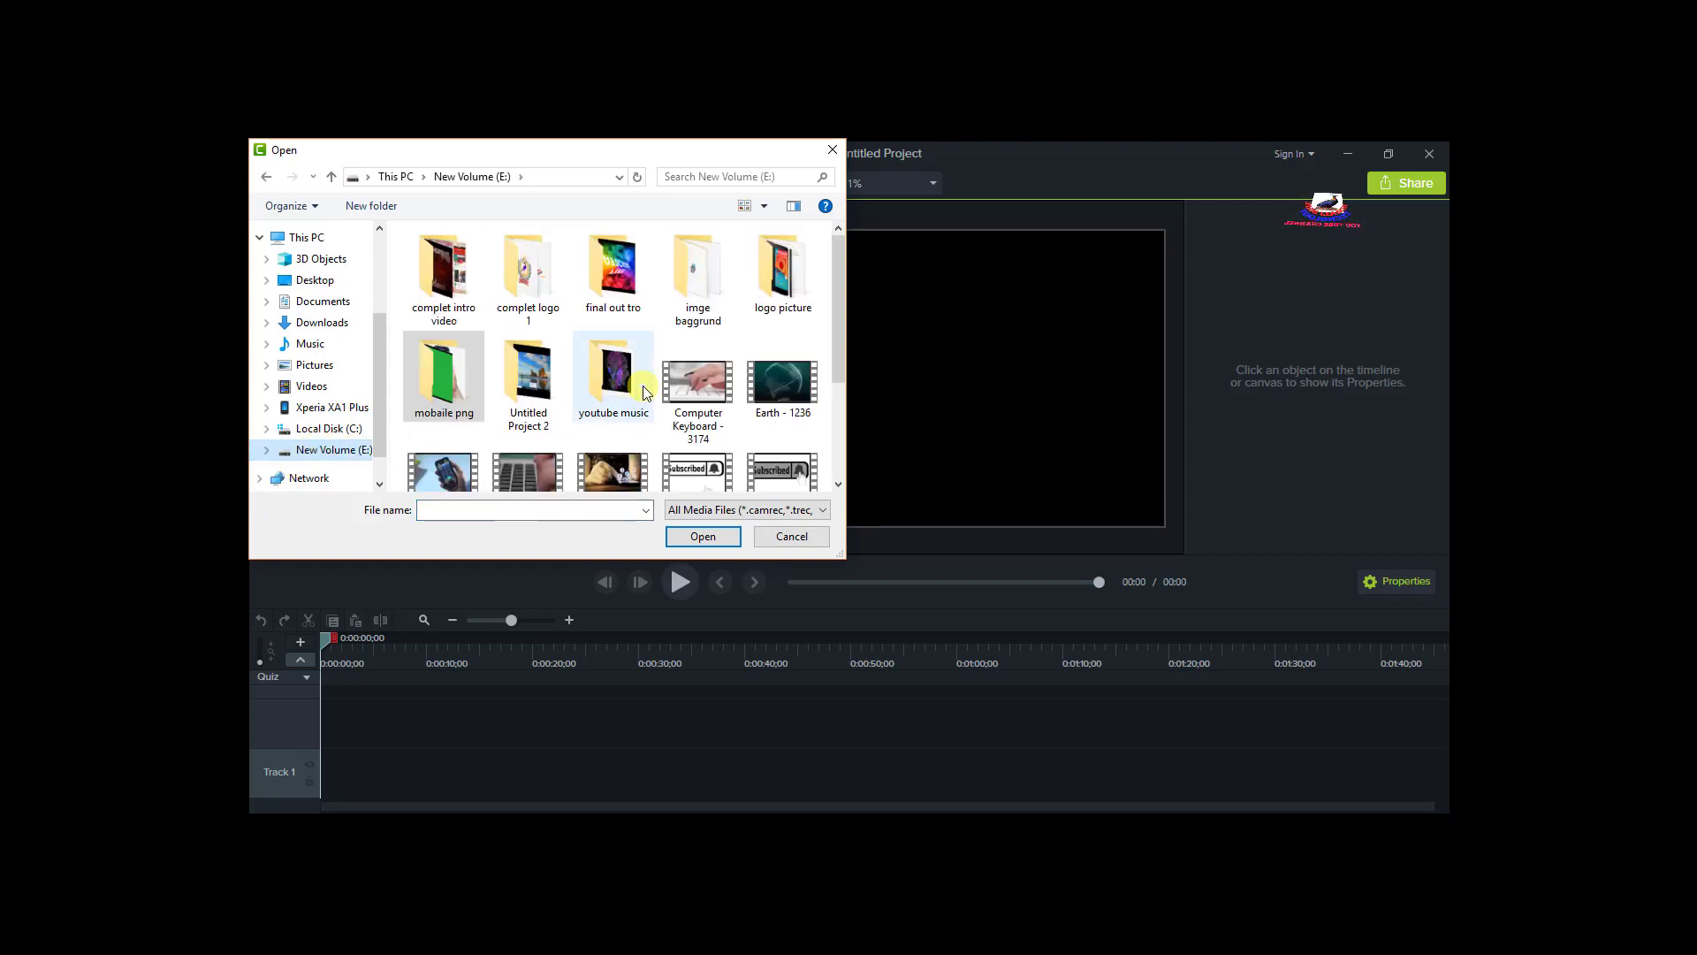
scroll(644, 392, down, 3)
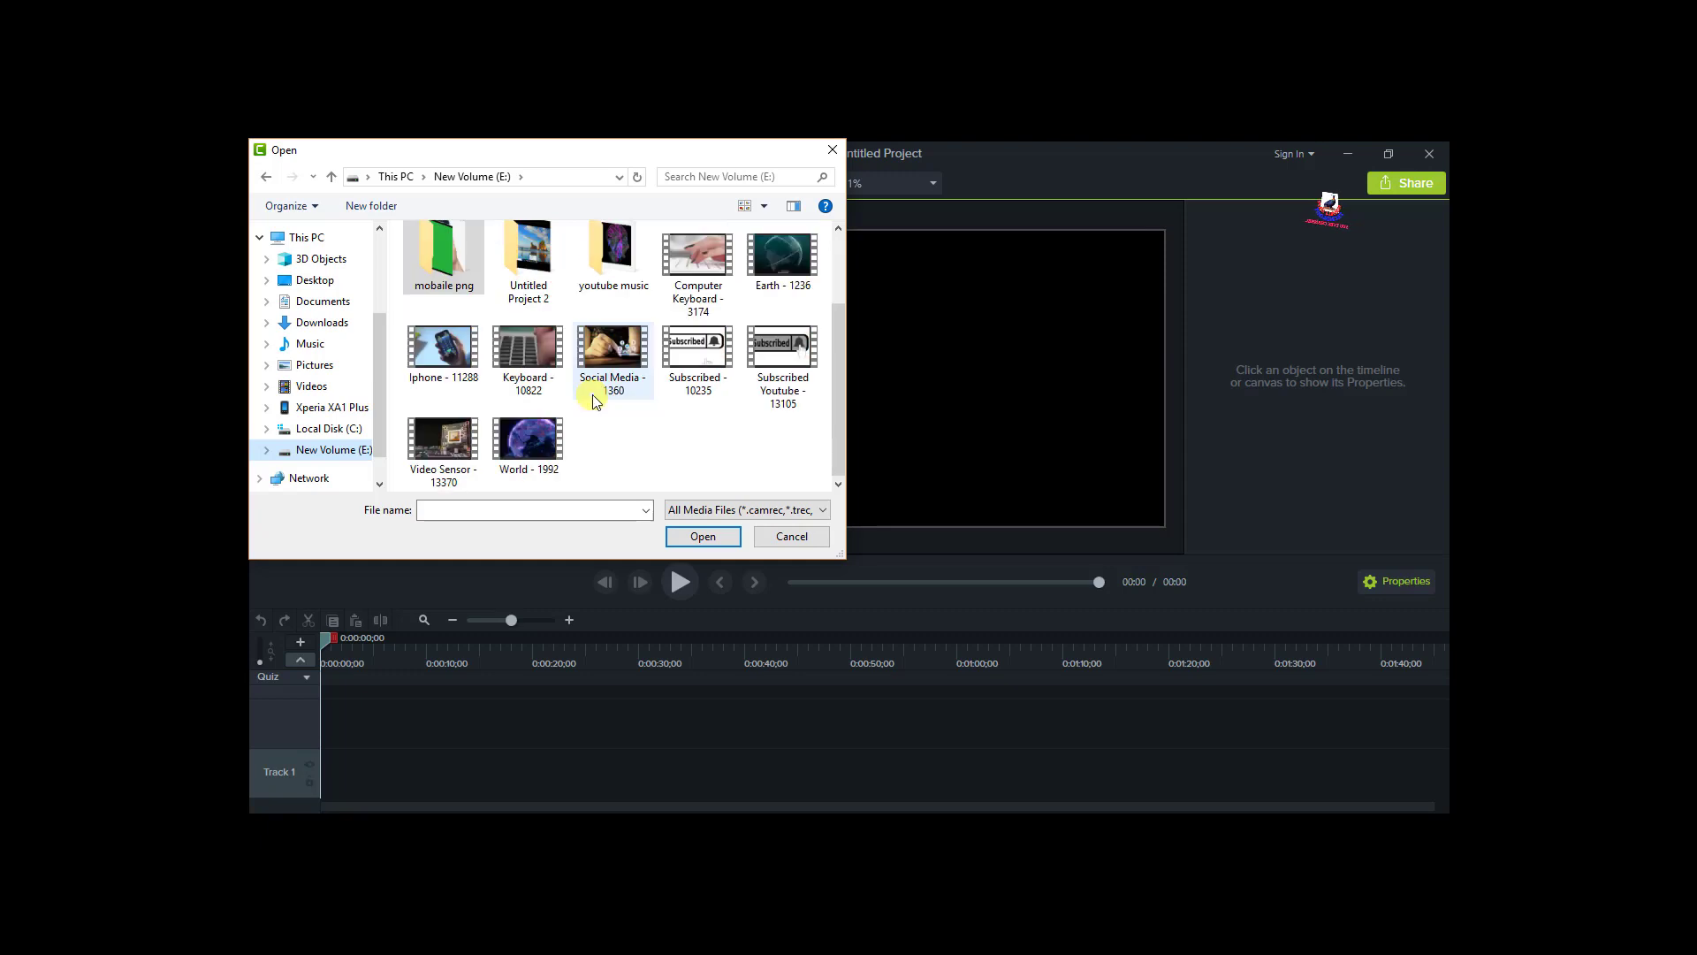
scroll(651, 414, up, 3)
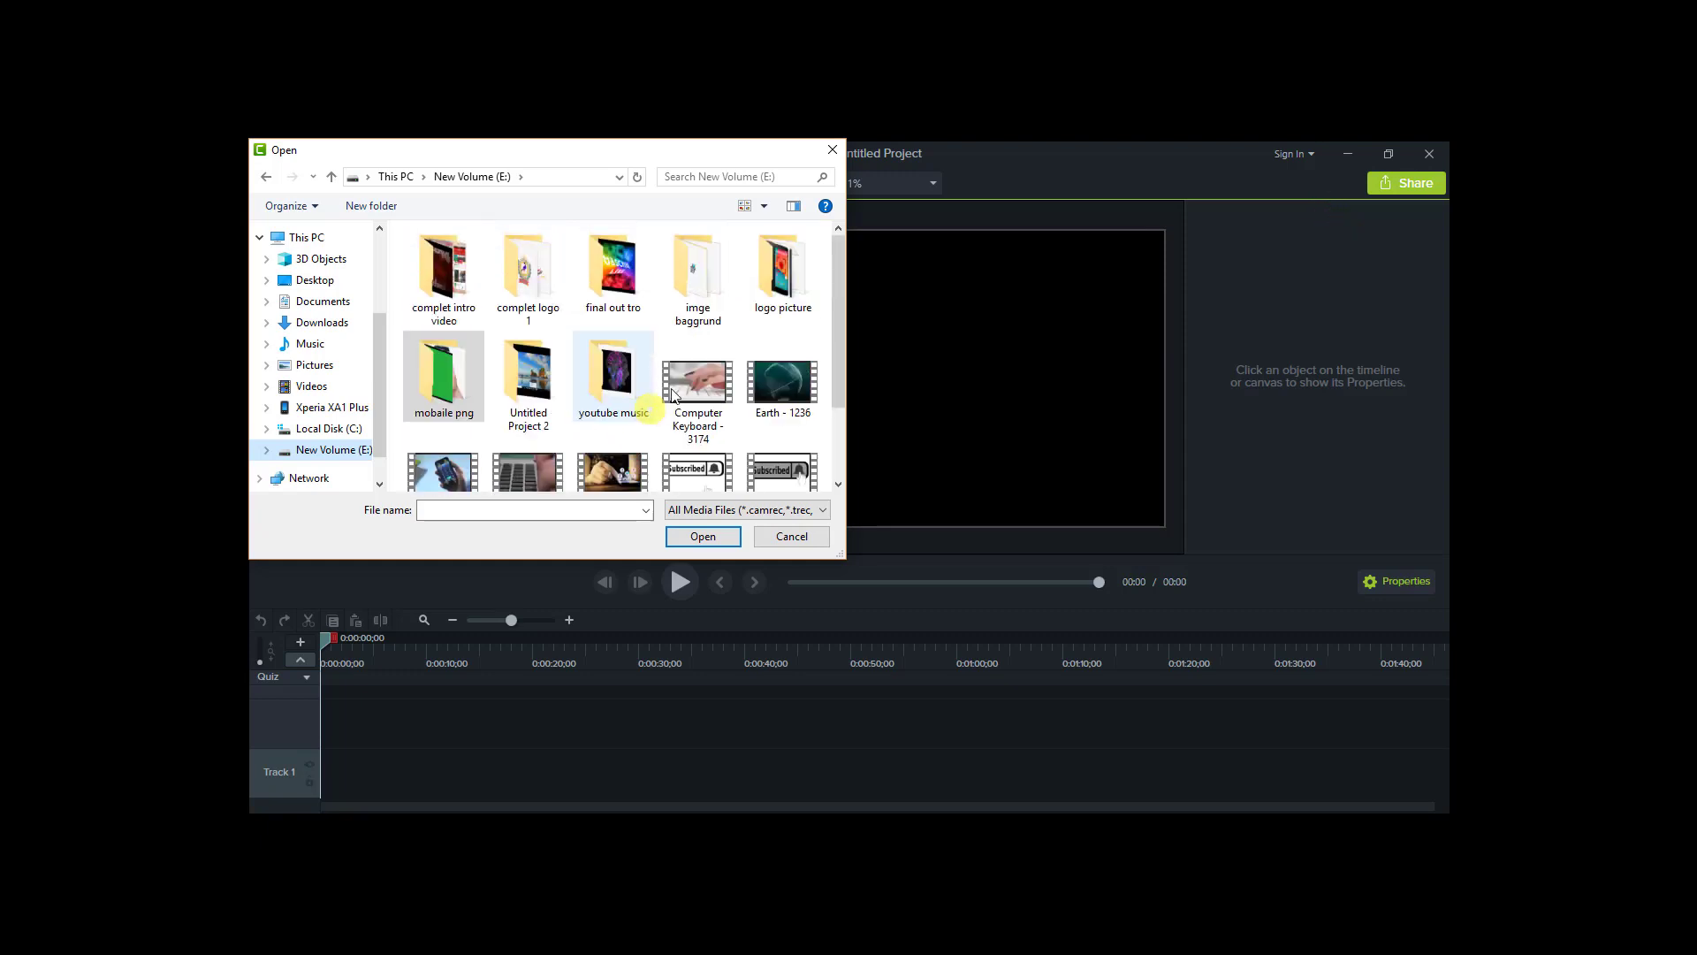
click(533, 394)
click(704, 537)
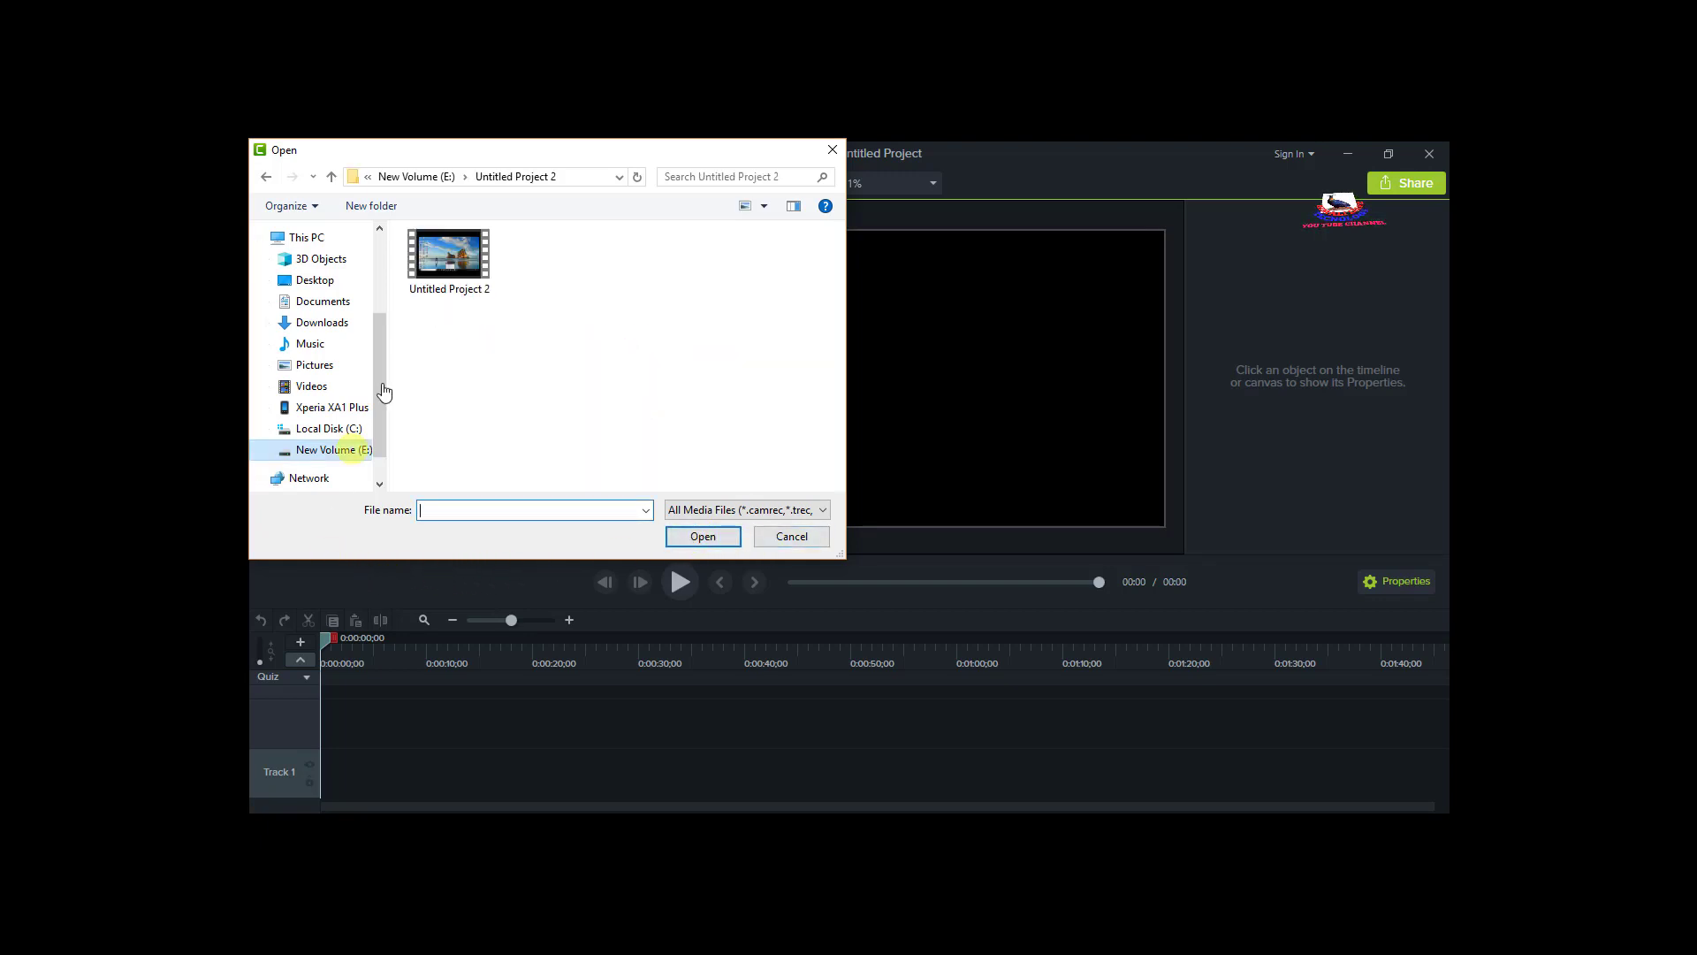
click(473, 263)
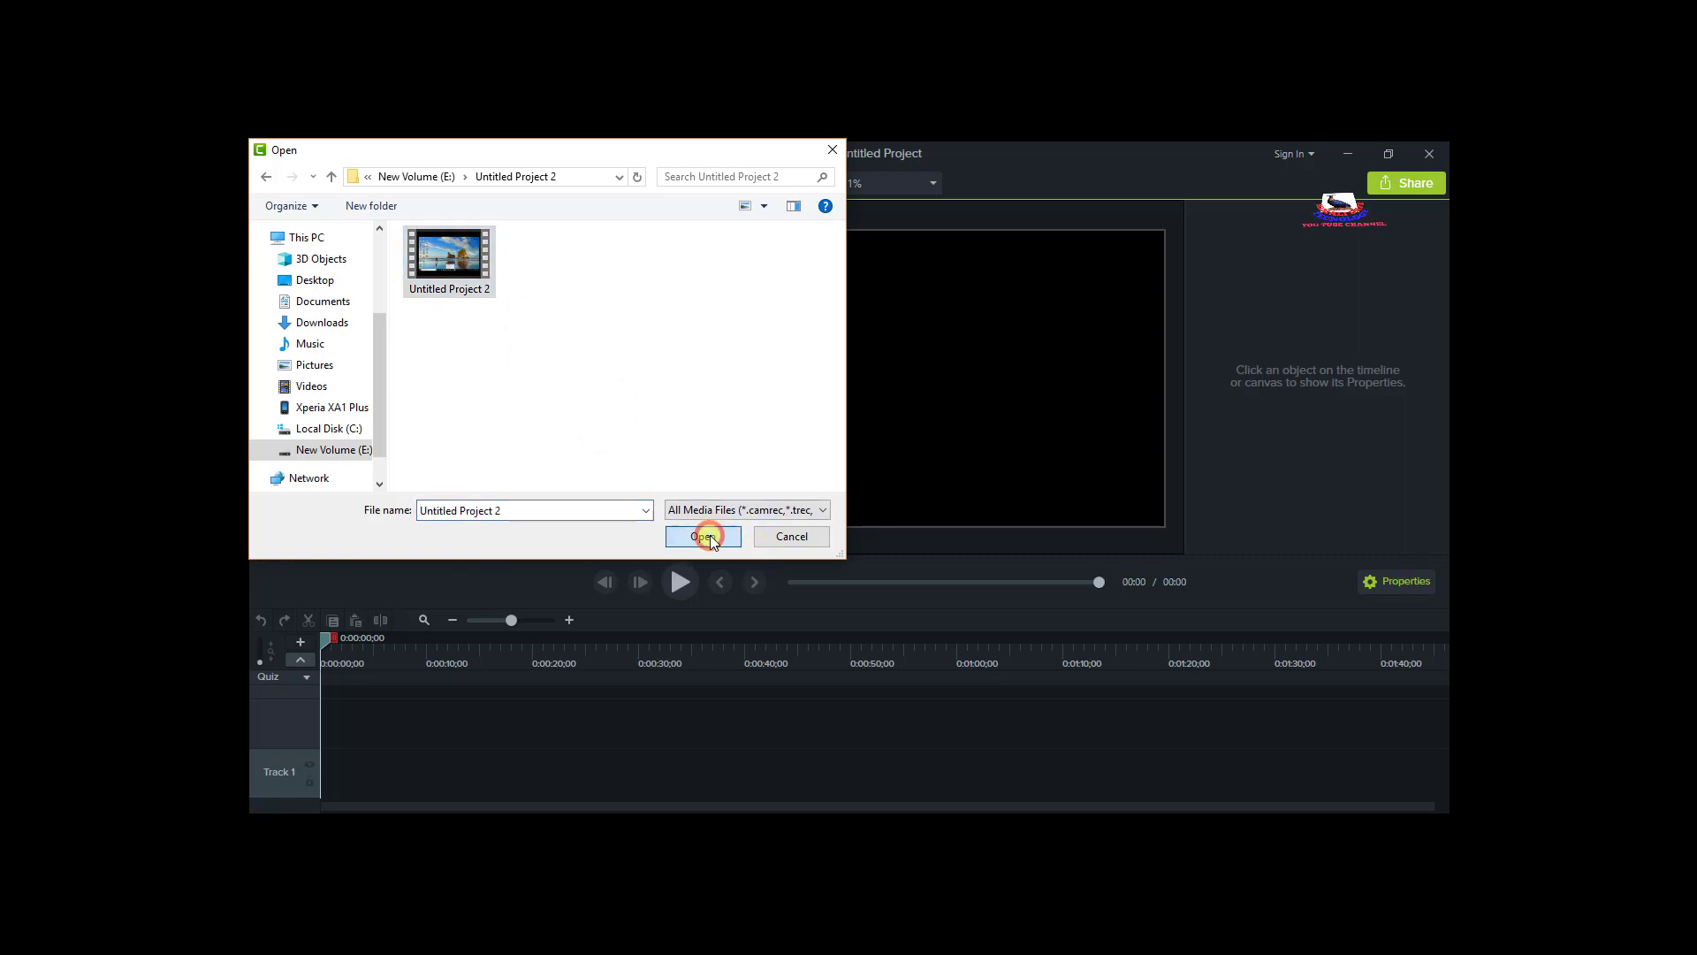
click(704, 536)
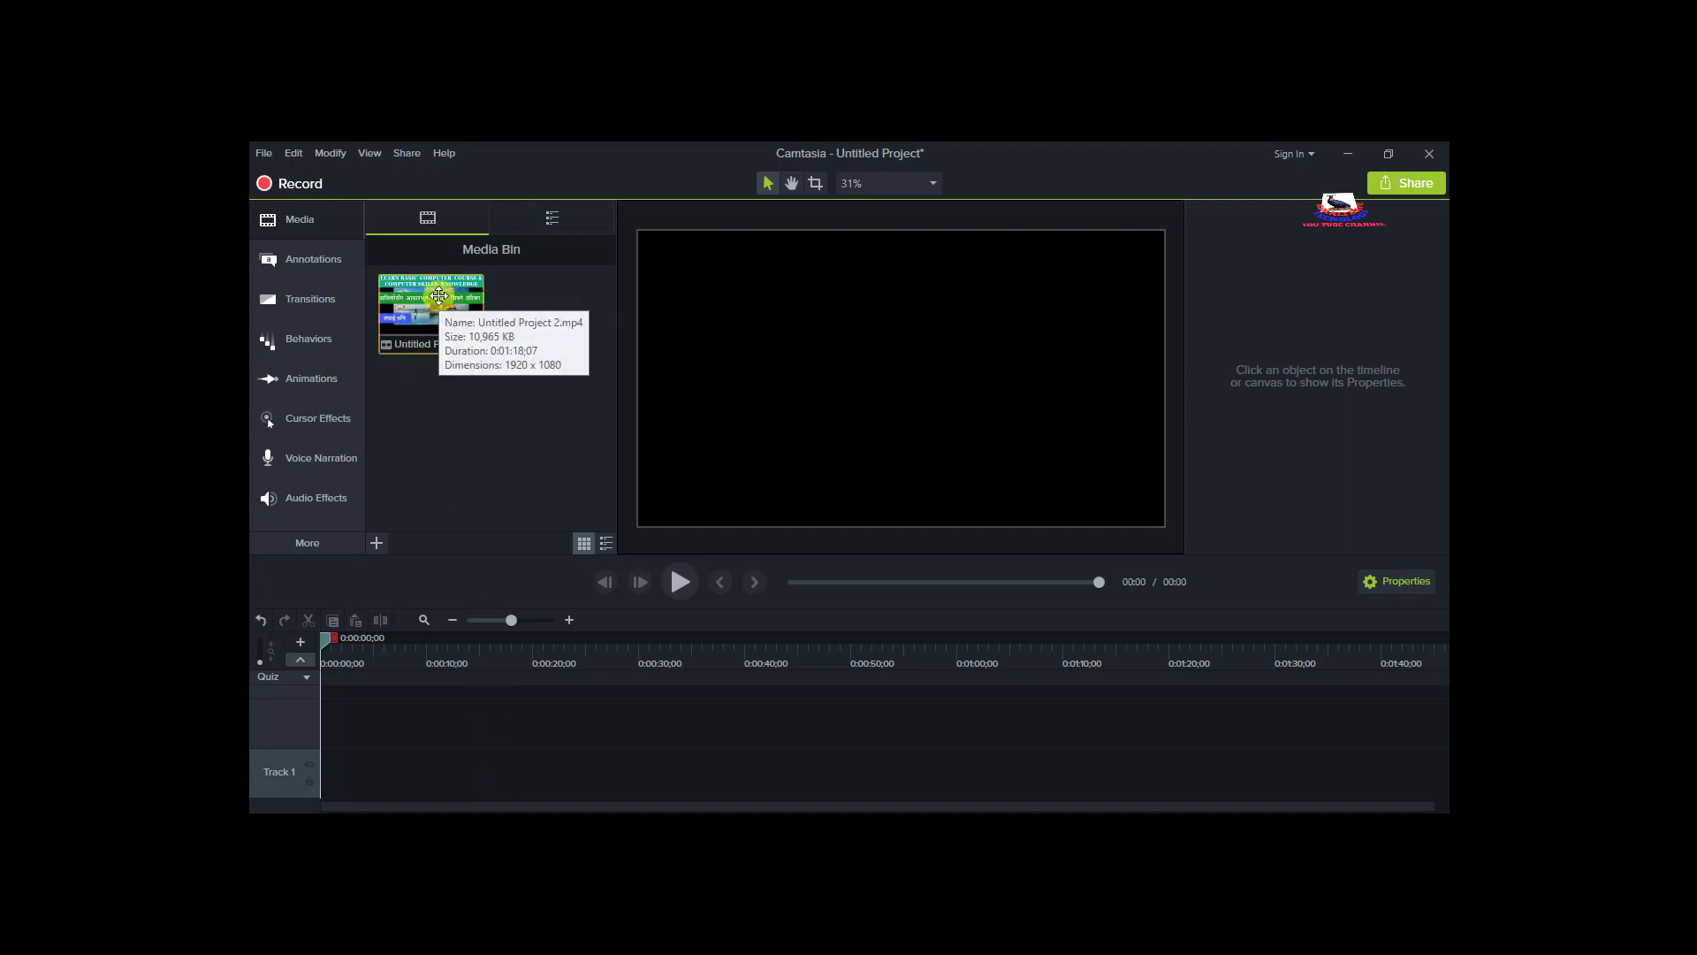
Place the Untitled Project 2 clip at the very start of Track 2 and move the playhead to 0:00:34;22
drag(440, 295, 363, 741)
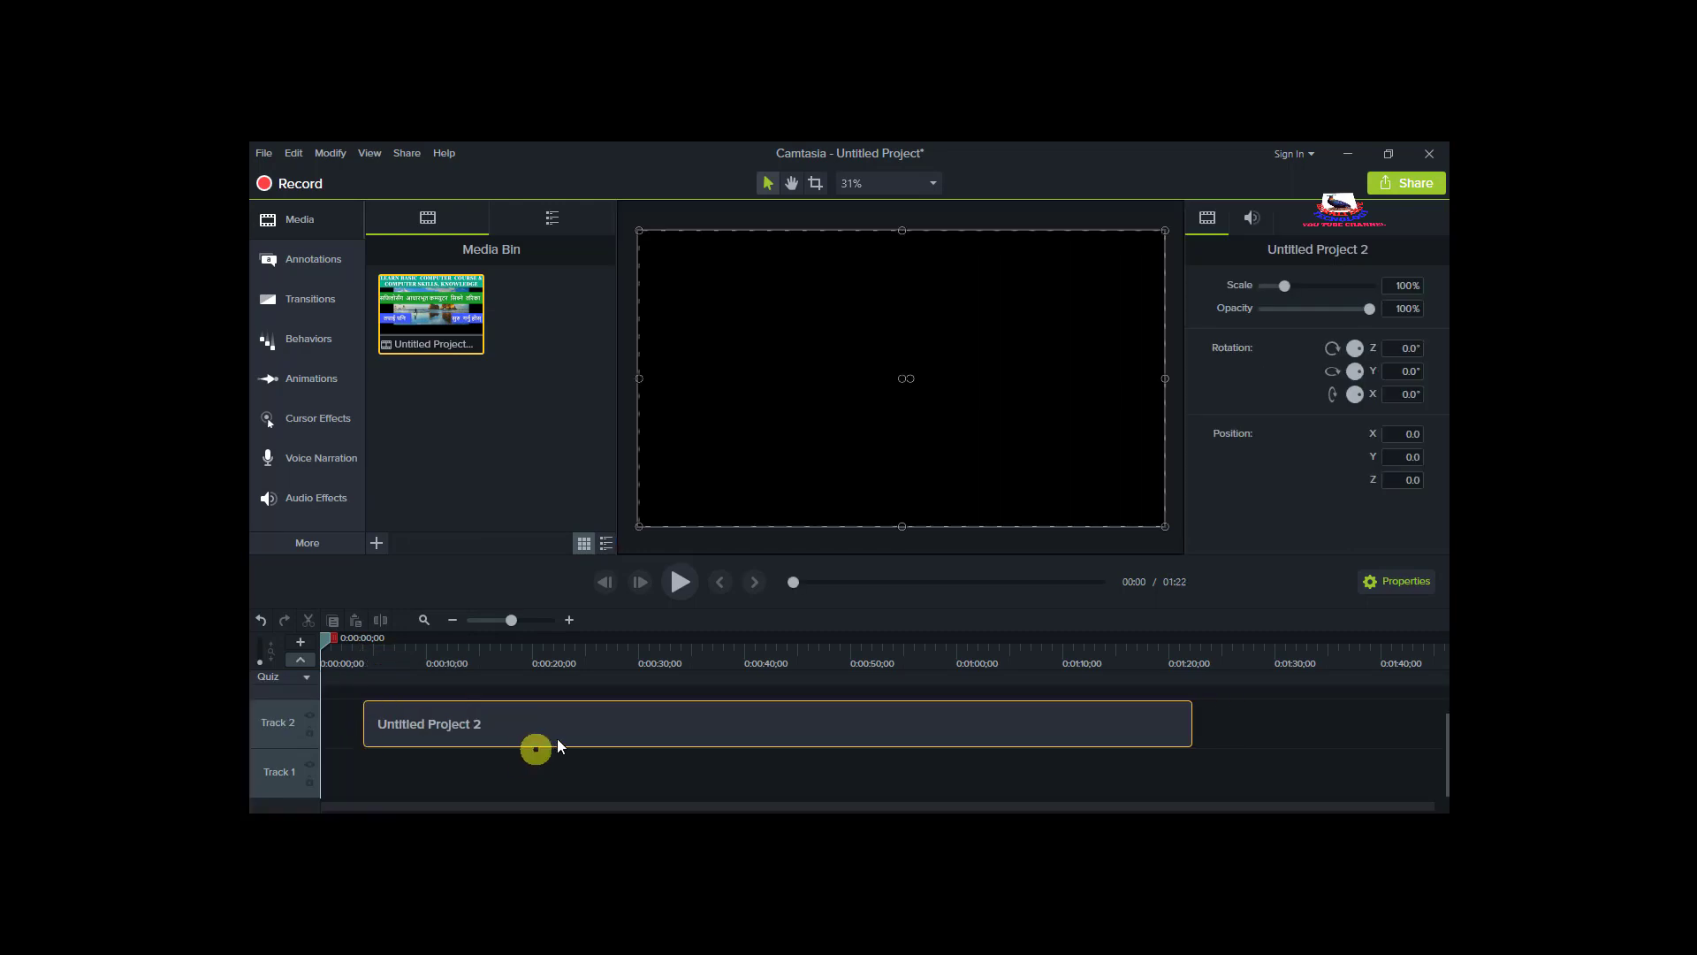
drag(495, 735, 436, 724)
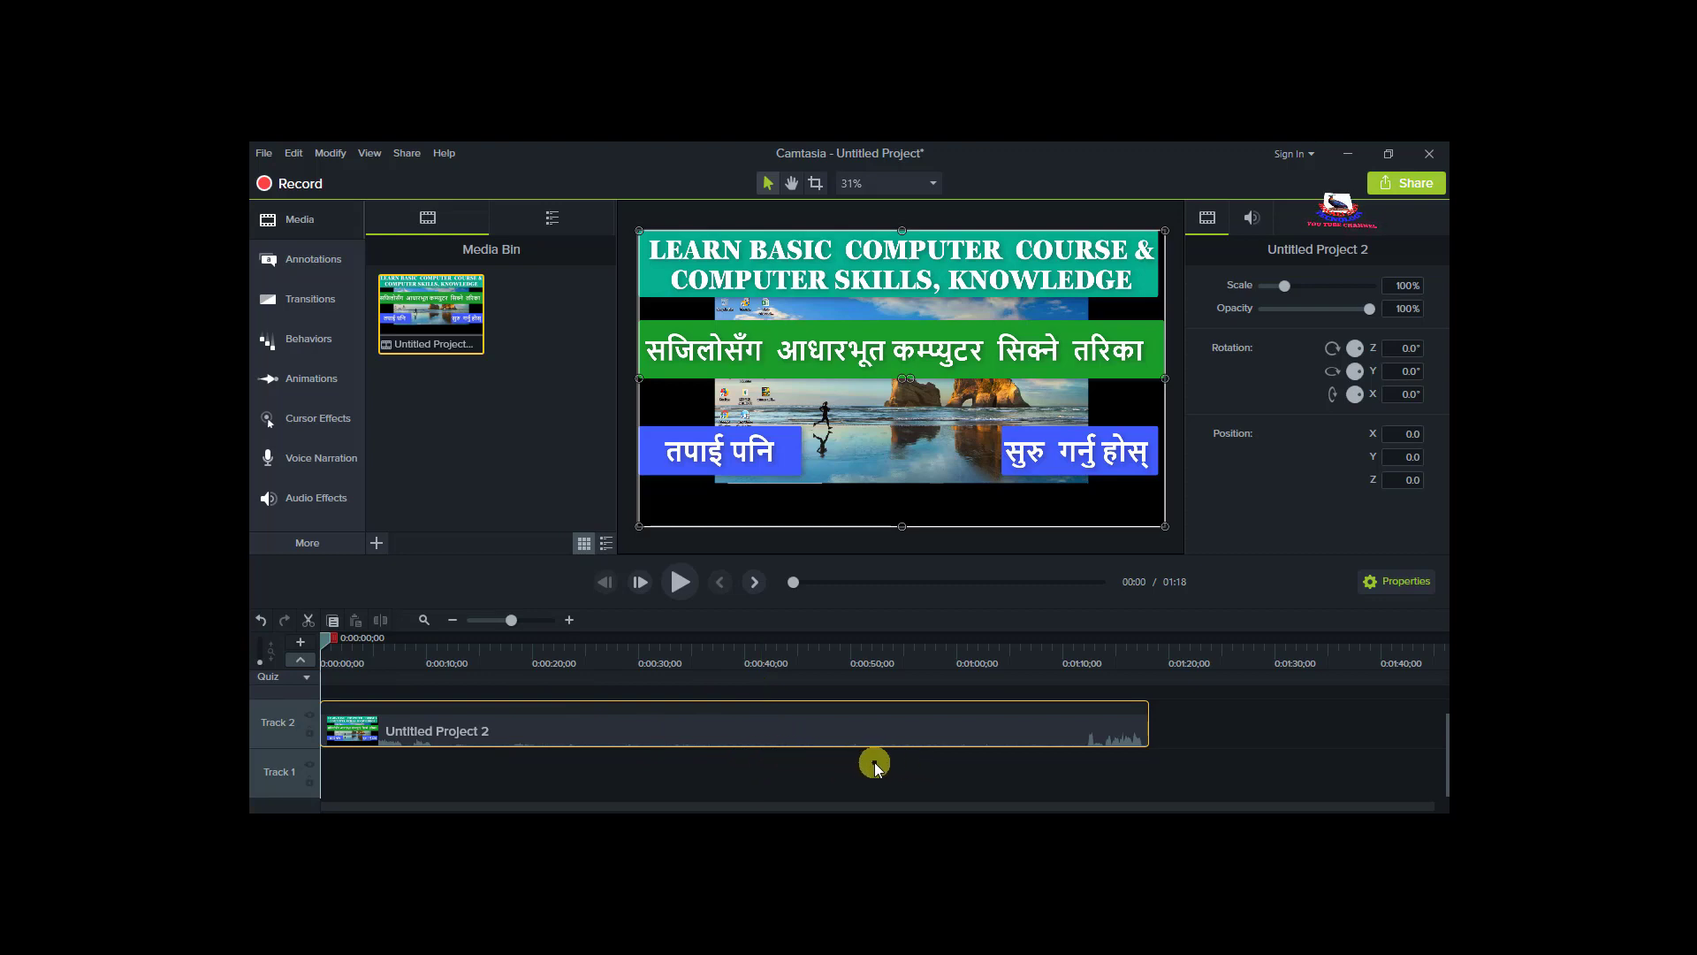
scroll(873, 762, up, 1)
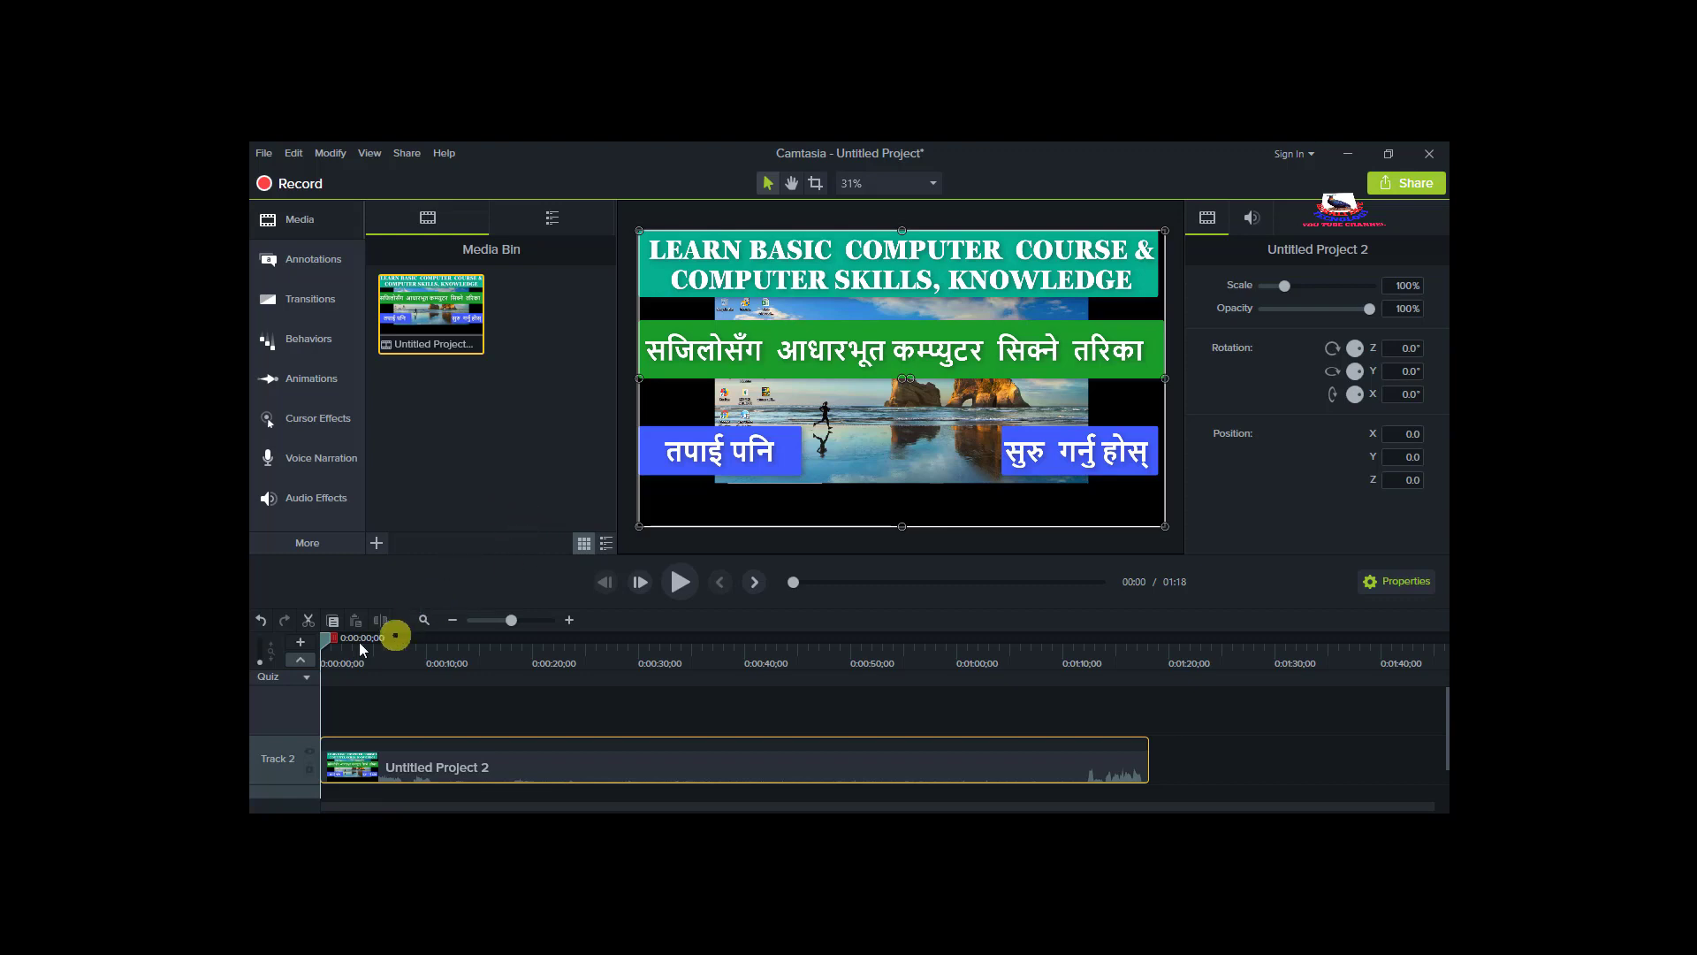
drag(332, 646, 690, 692)
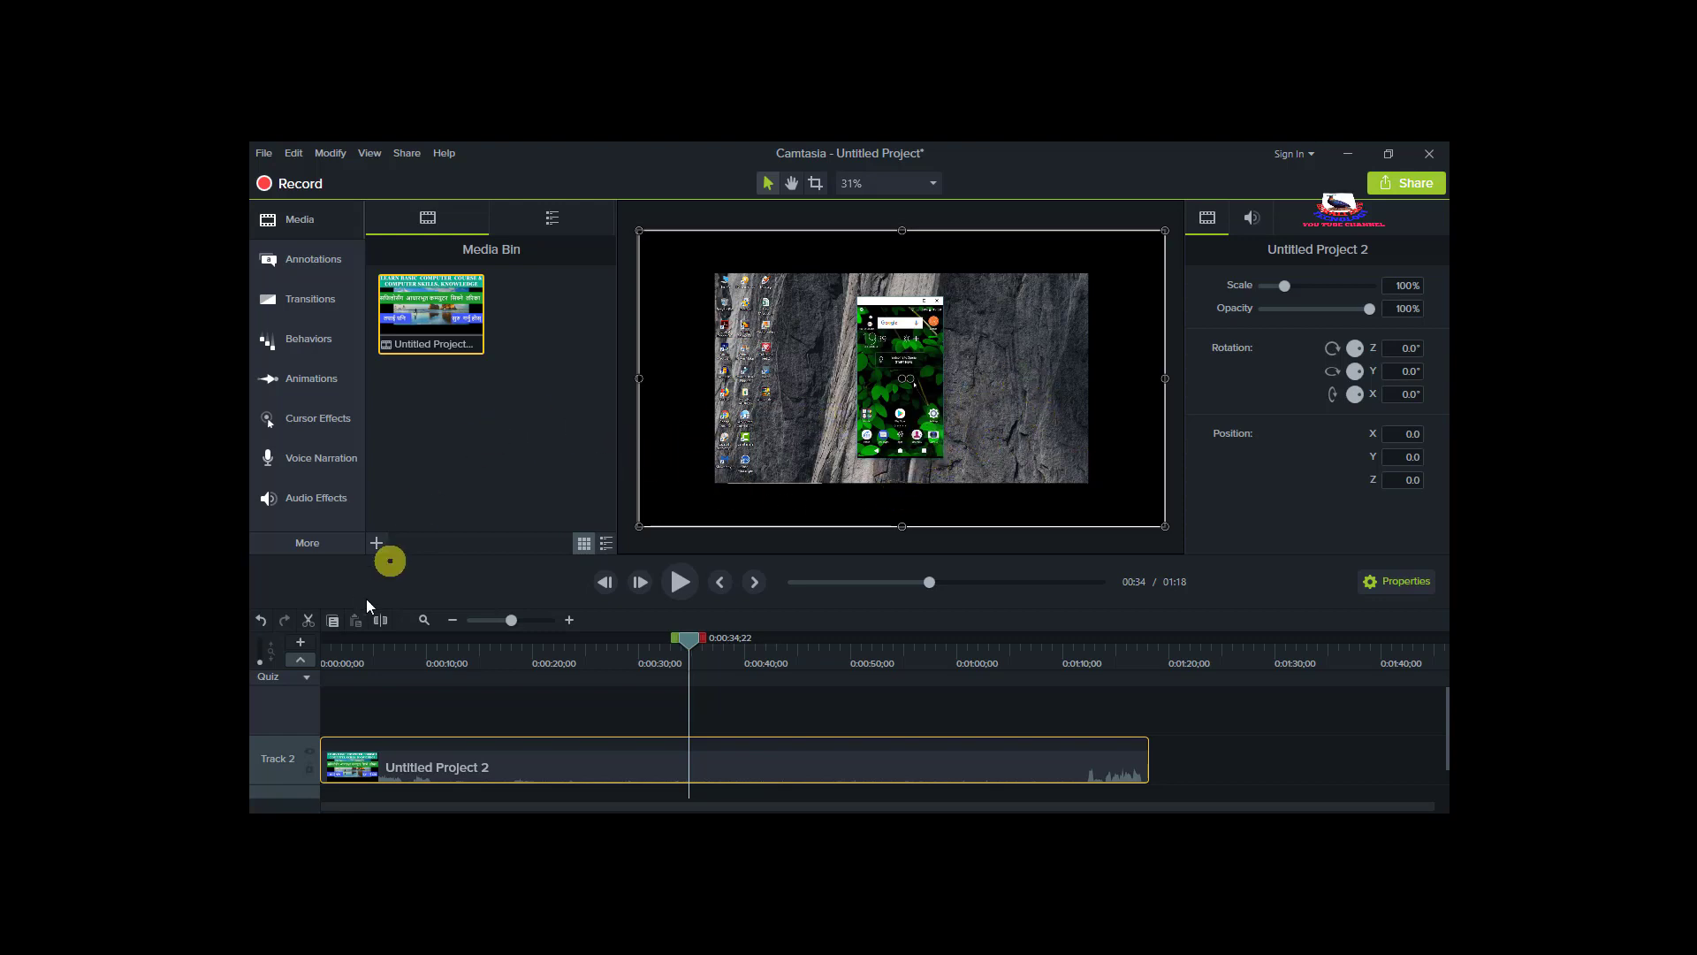
Import the Hand-Holding-Smartphone-PNG-Image1 picture from the mobaile png folder on New Volume (E:)
click(377, 542)
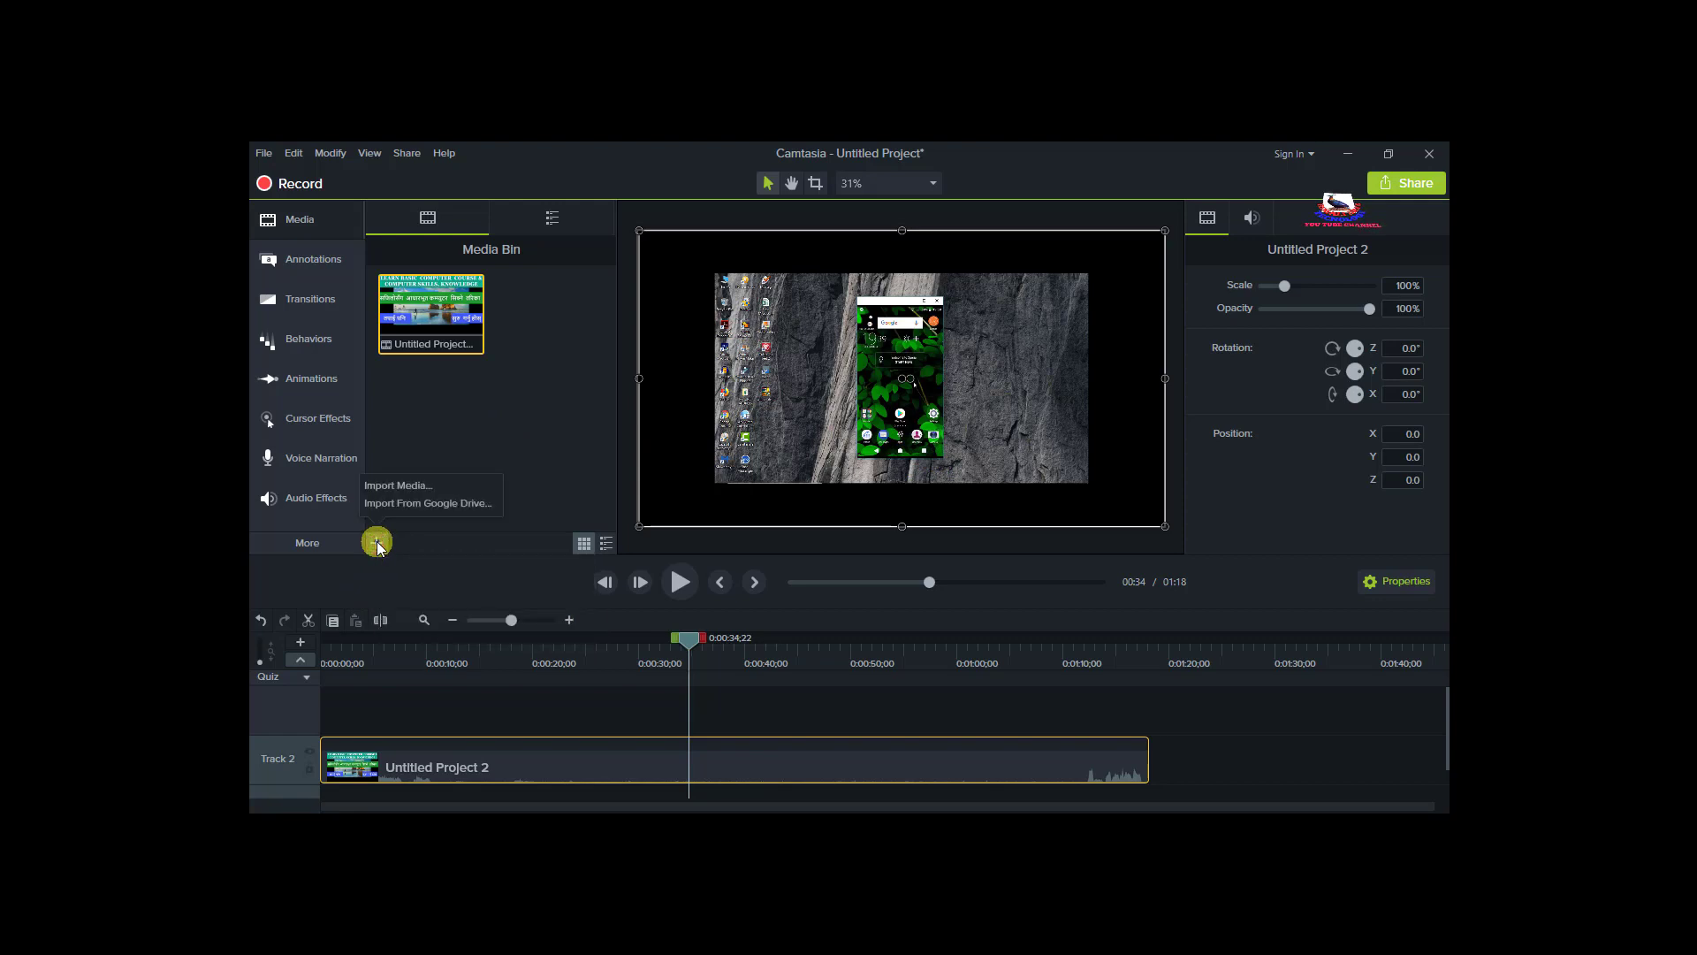
click(398, 486)
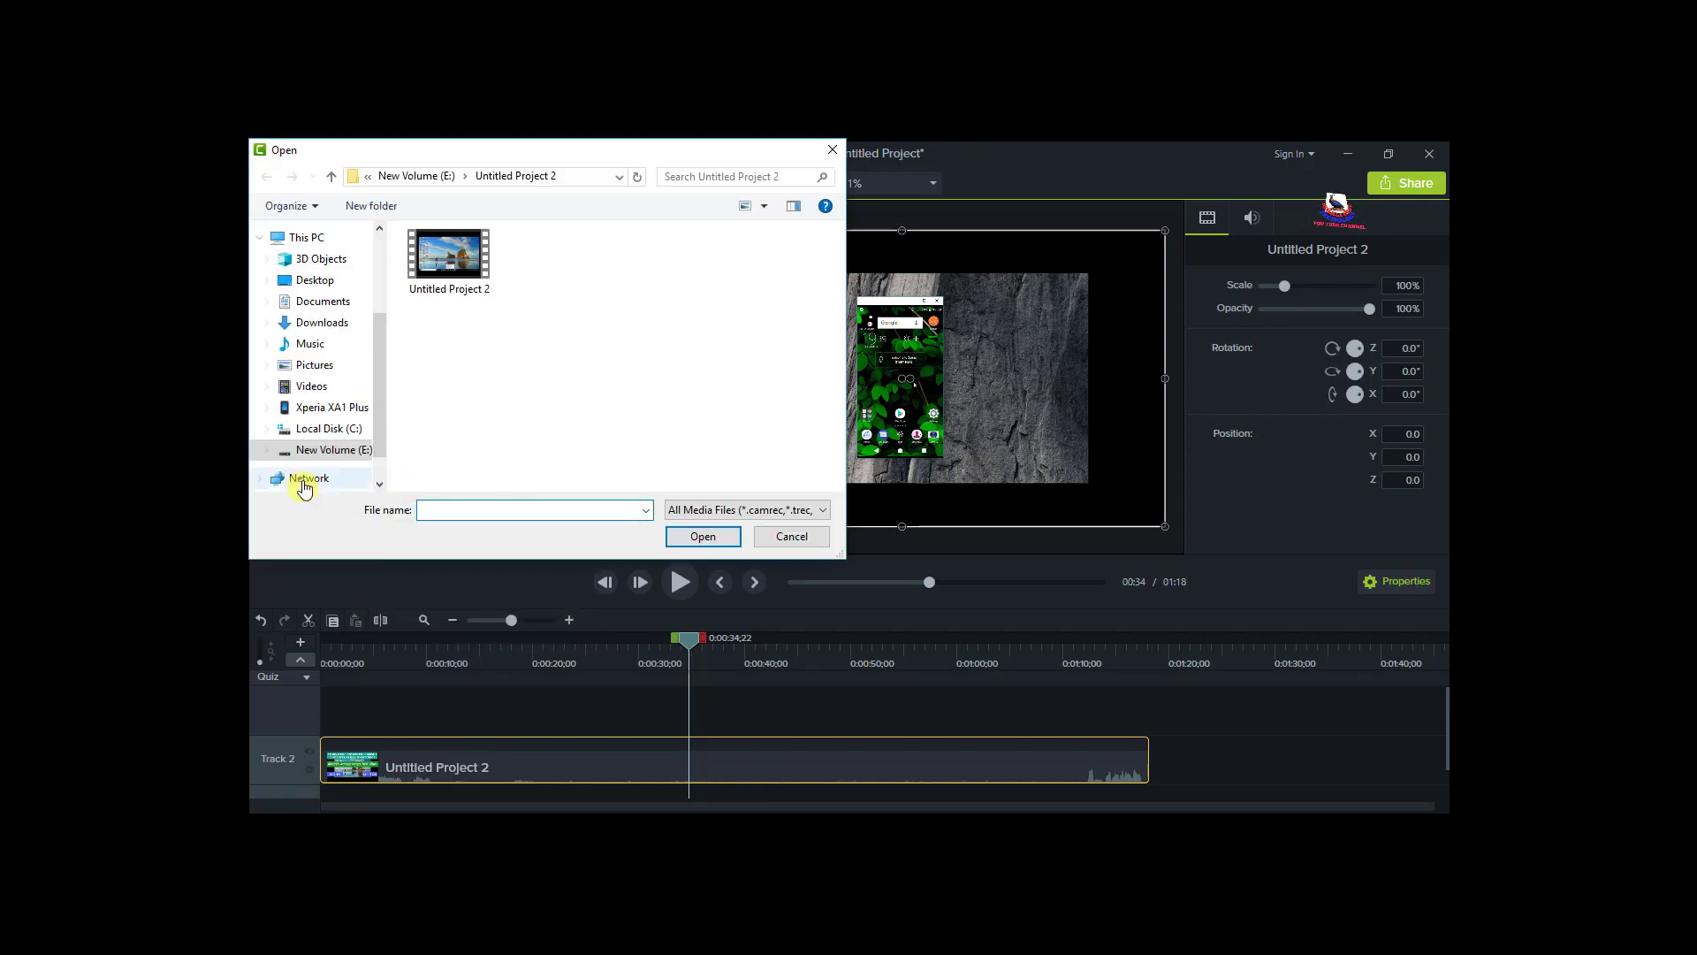
click(326, 451)
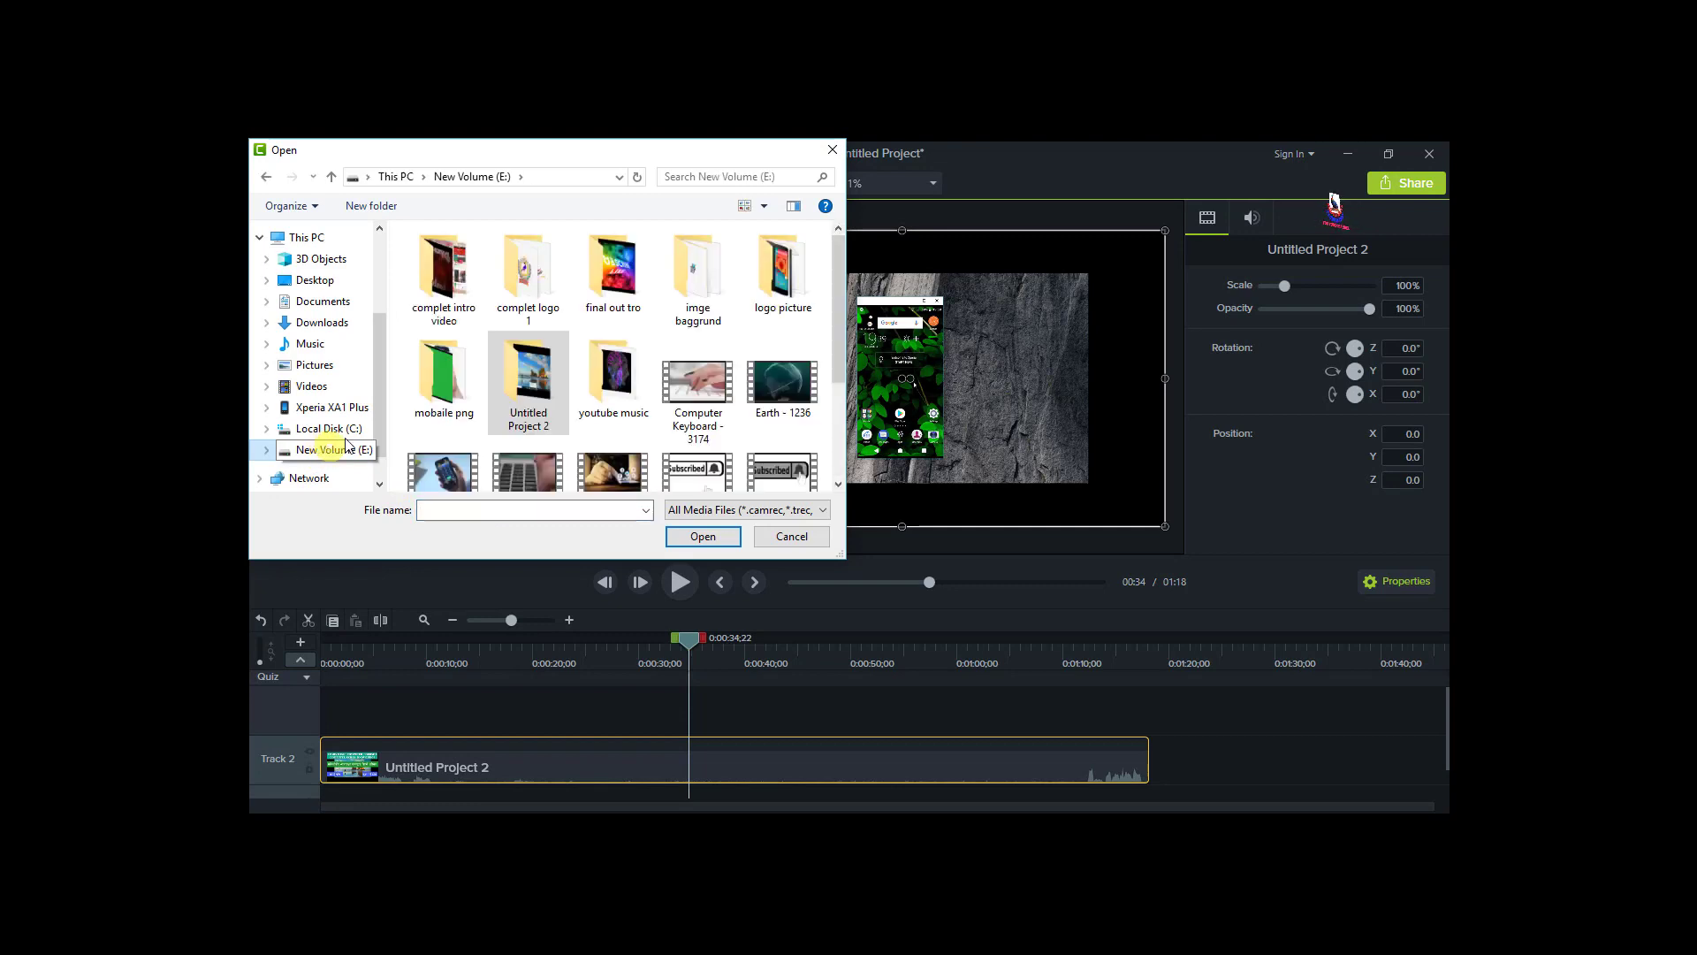
double_click(465, 409)
scroll(644, 421, down, 3)
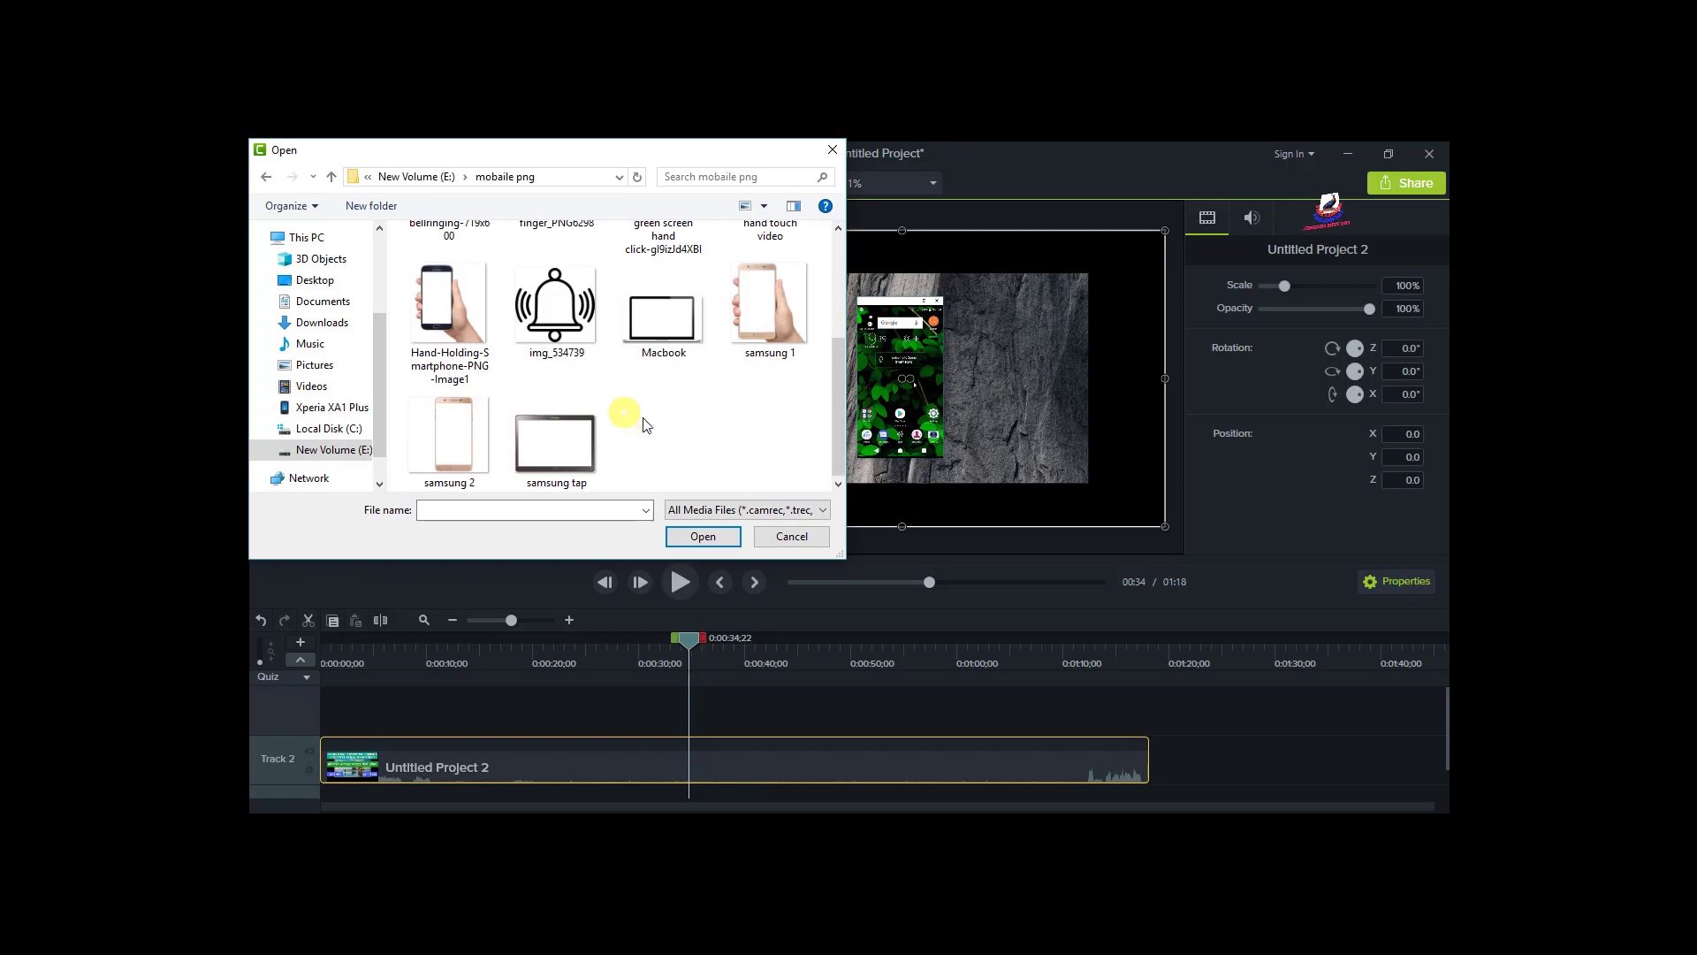
scroll(644, 421, up, 1)
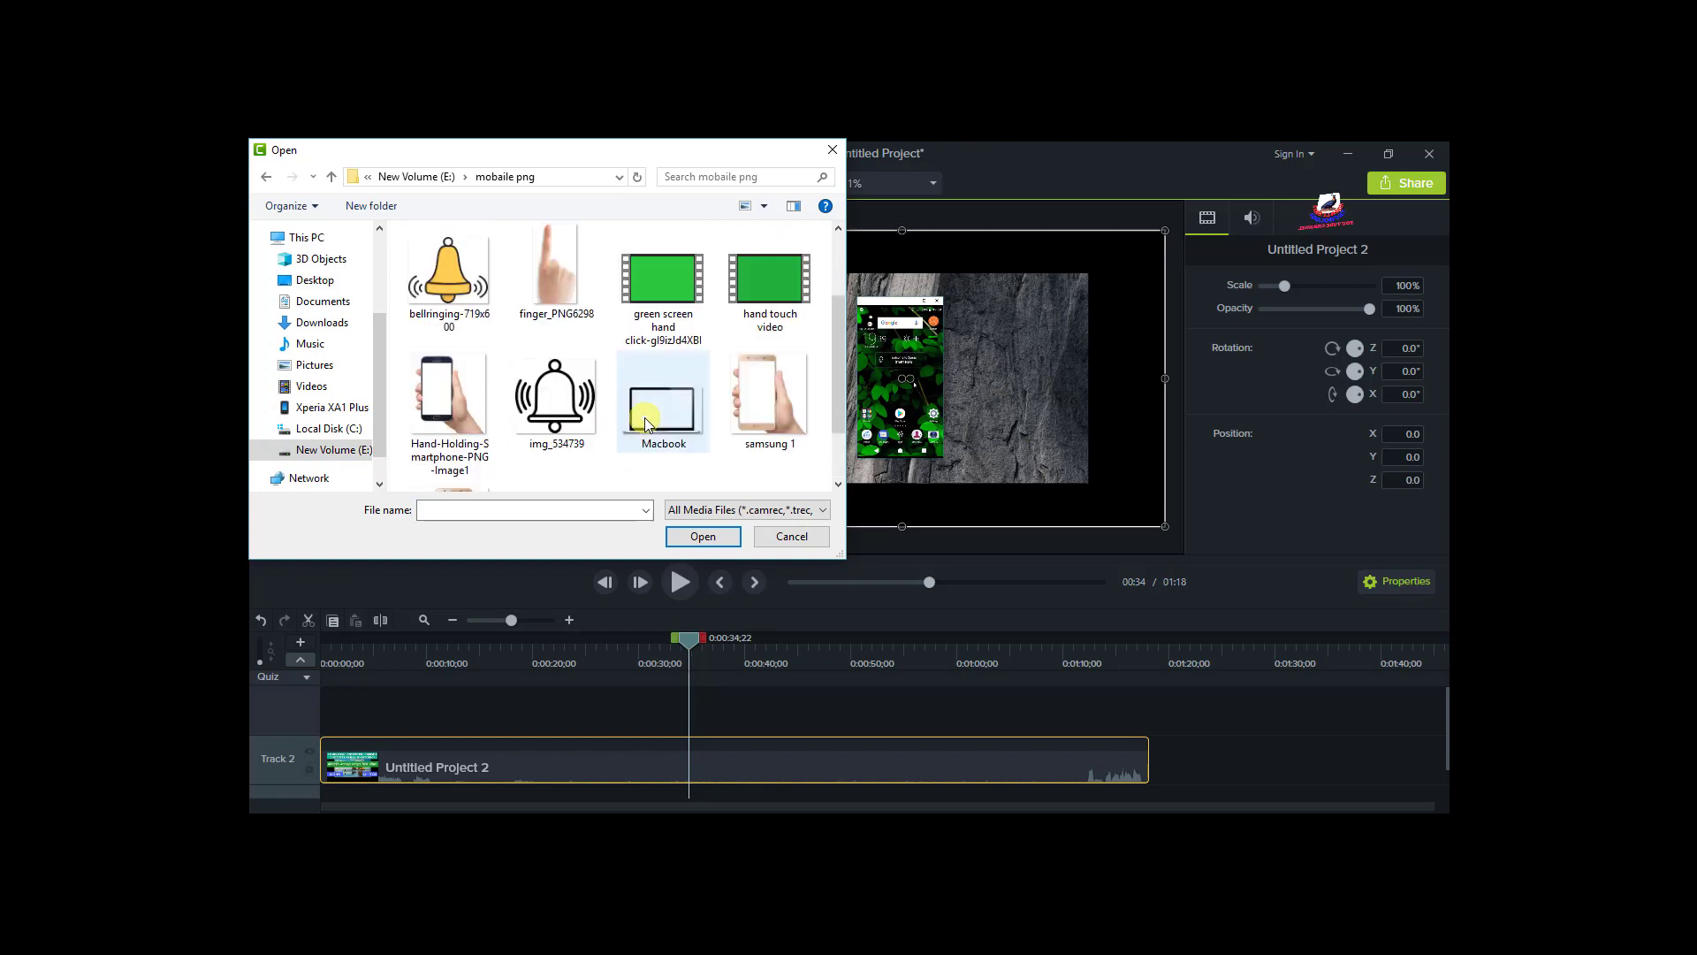
click(442, 400)
click(705, 537)
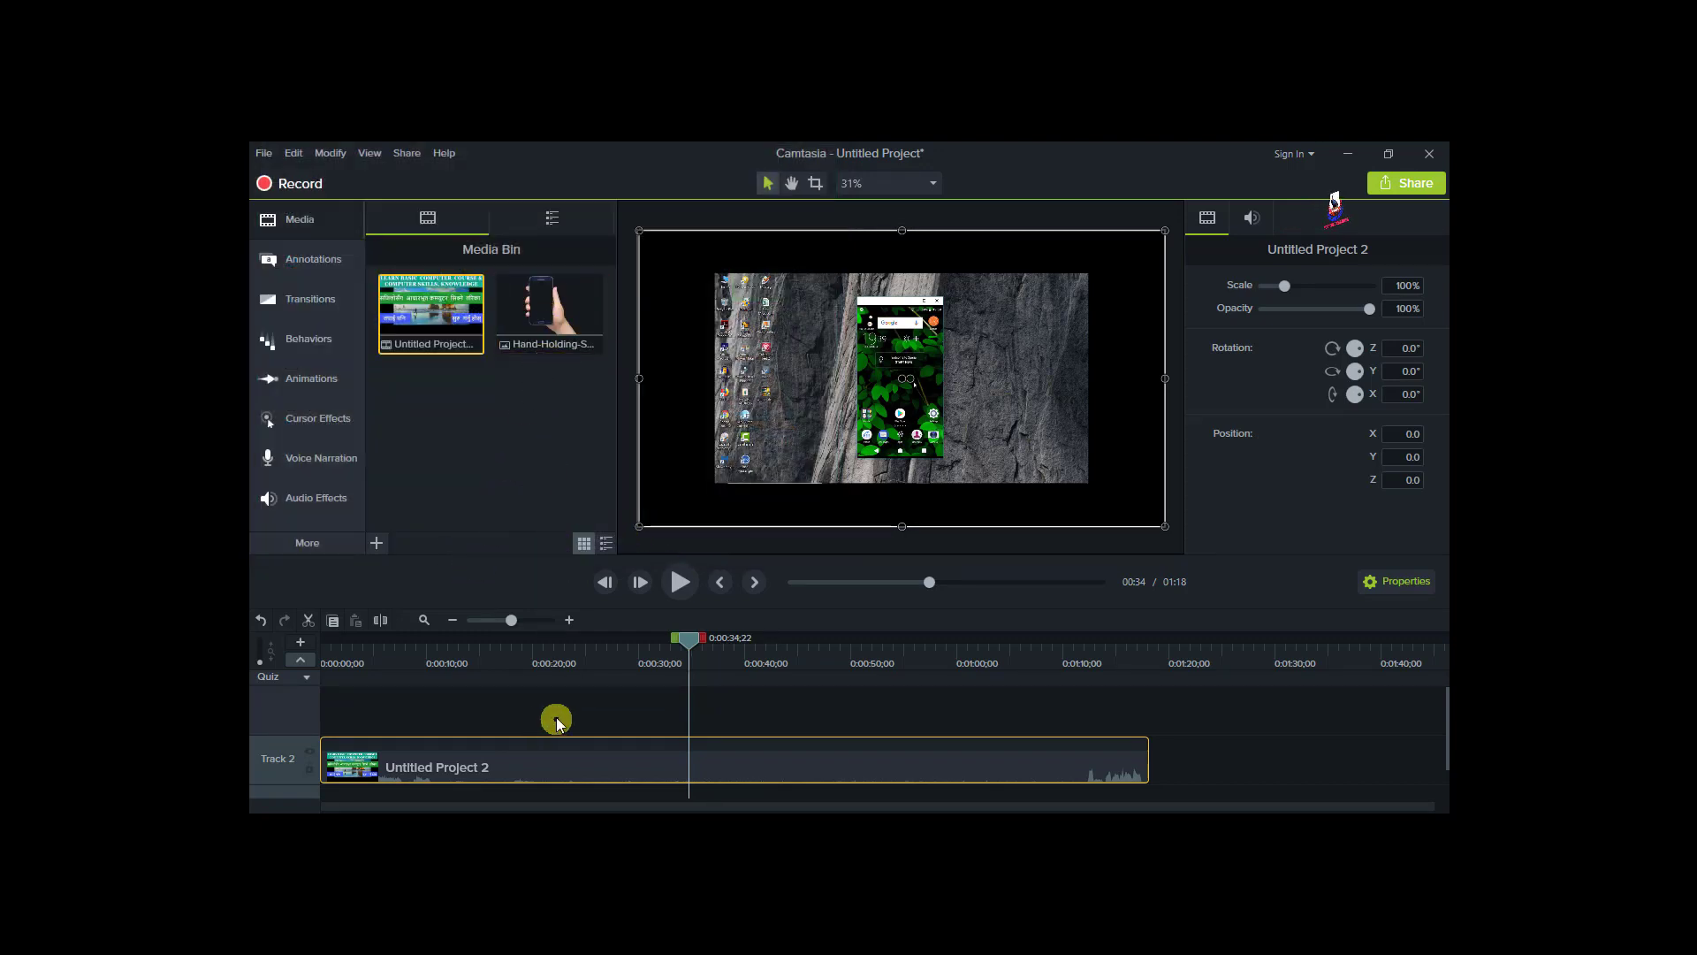
Add the hand-holding-smartphone image on Track 3 above the video, starting at 0:00:23;17
drag(690, 643, 573, 647)
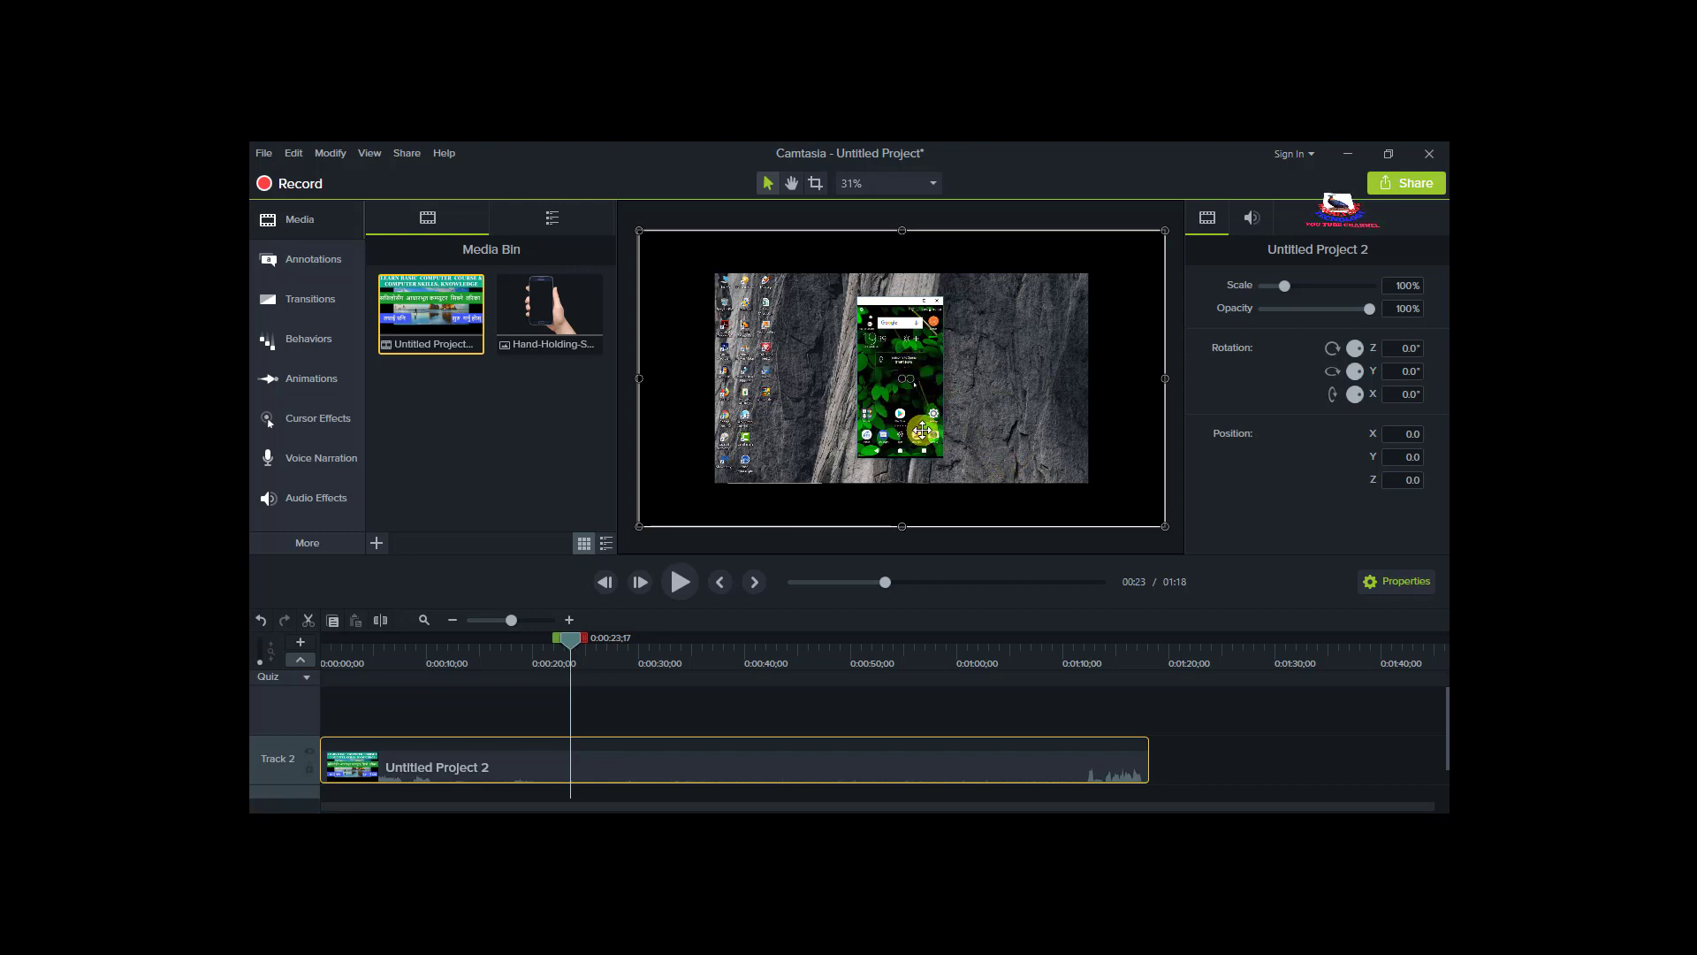
drag(545, 301, 601, 711)
drag(601, 710, 578, 712)
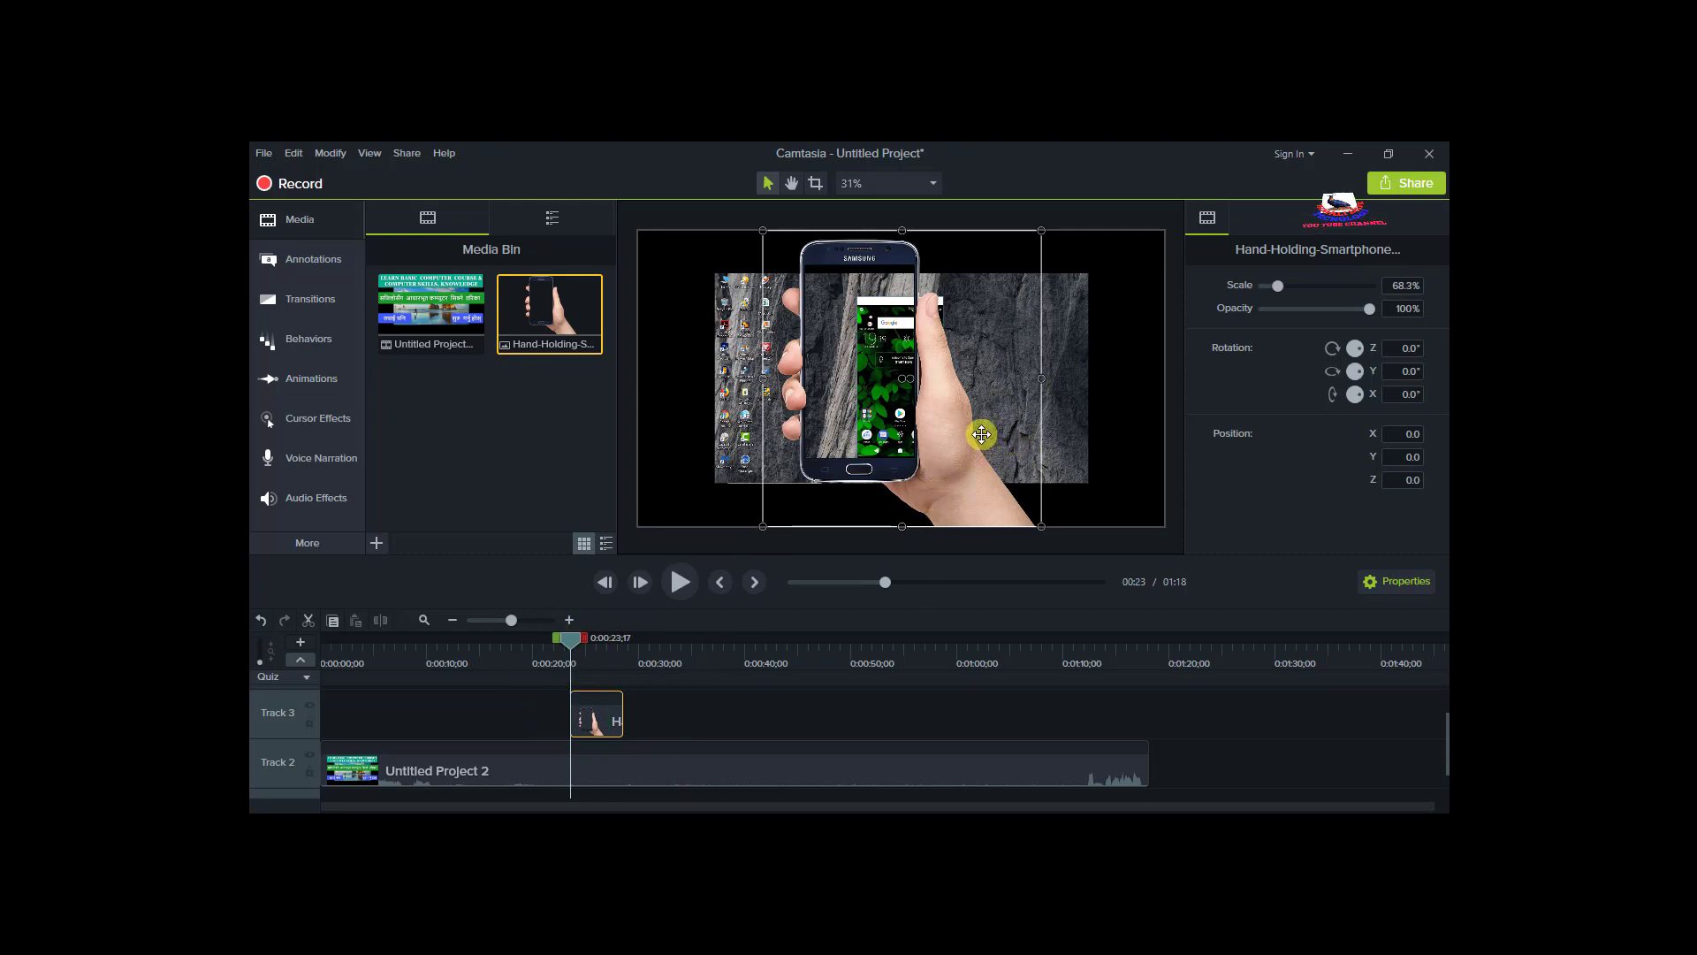
Scale the hand image to about 55.7% and position it at about X 137.3, Y -27.4, framing the recorded phone screen
drag(971, 422, 1023, 436)
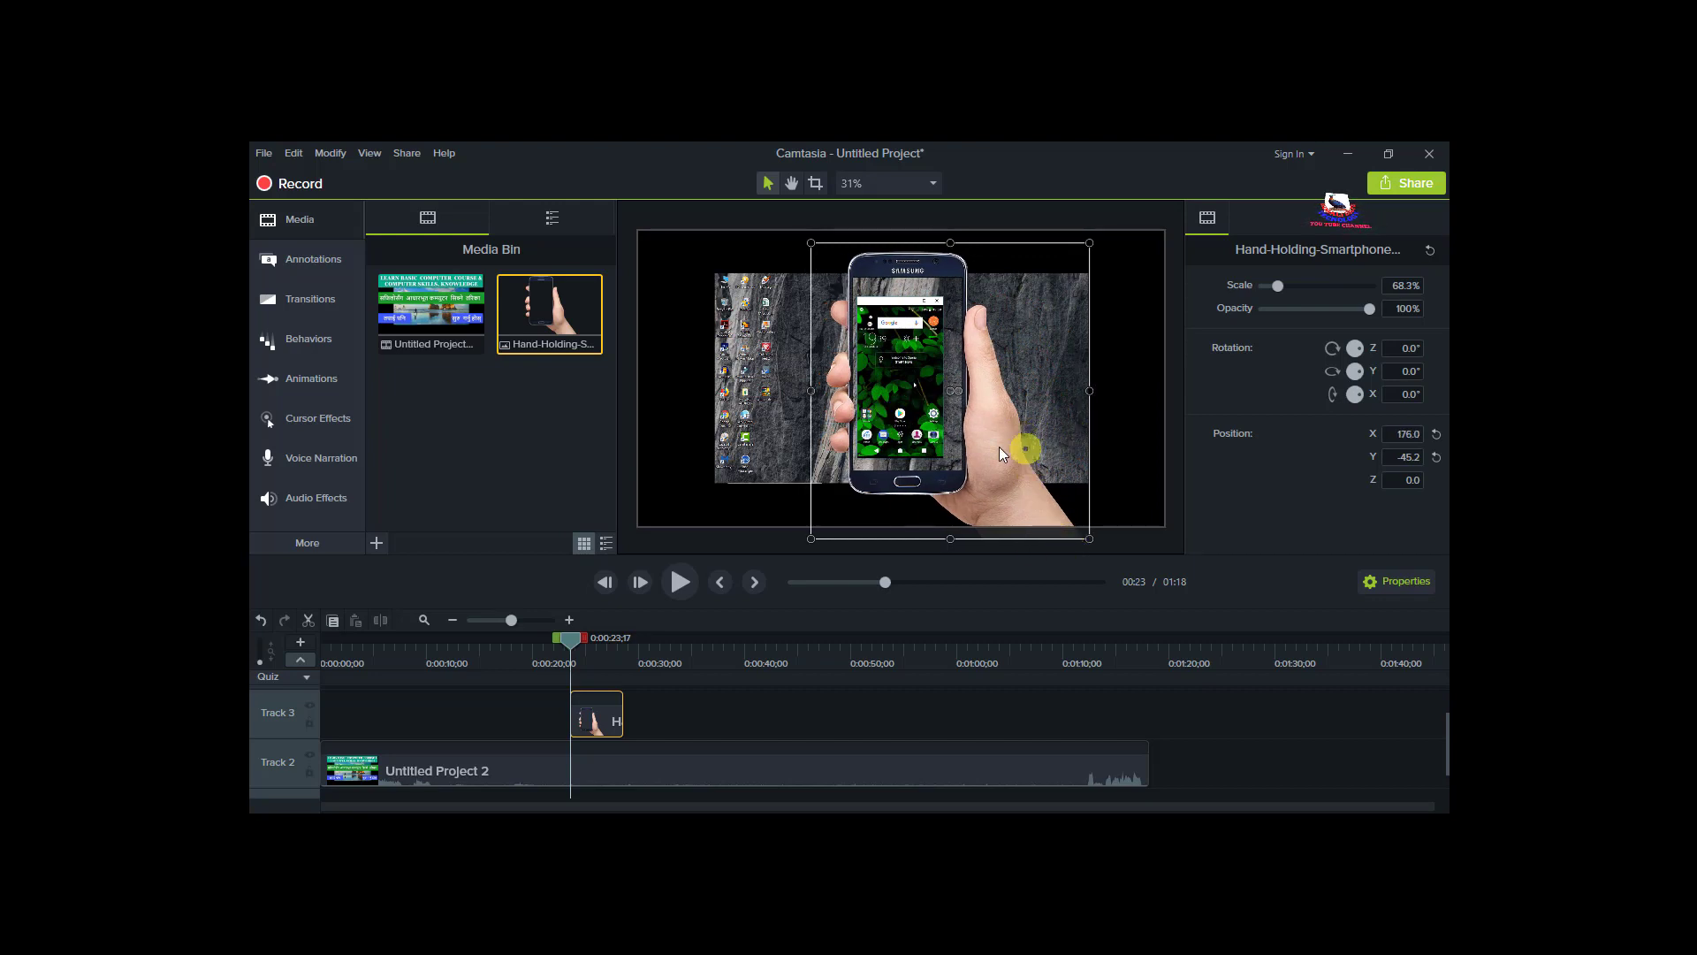
drag(1014, 439, 1010, 443)
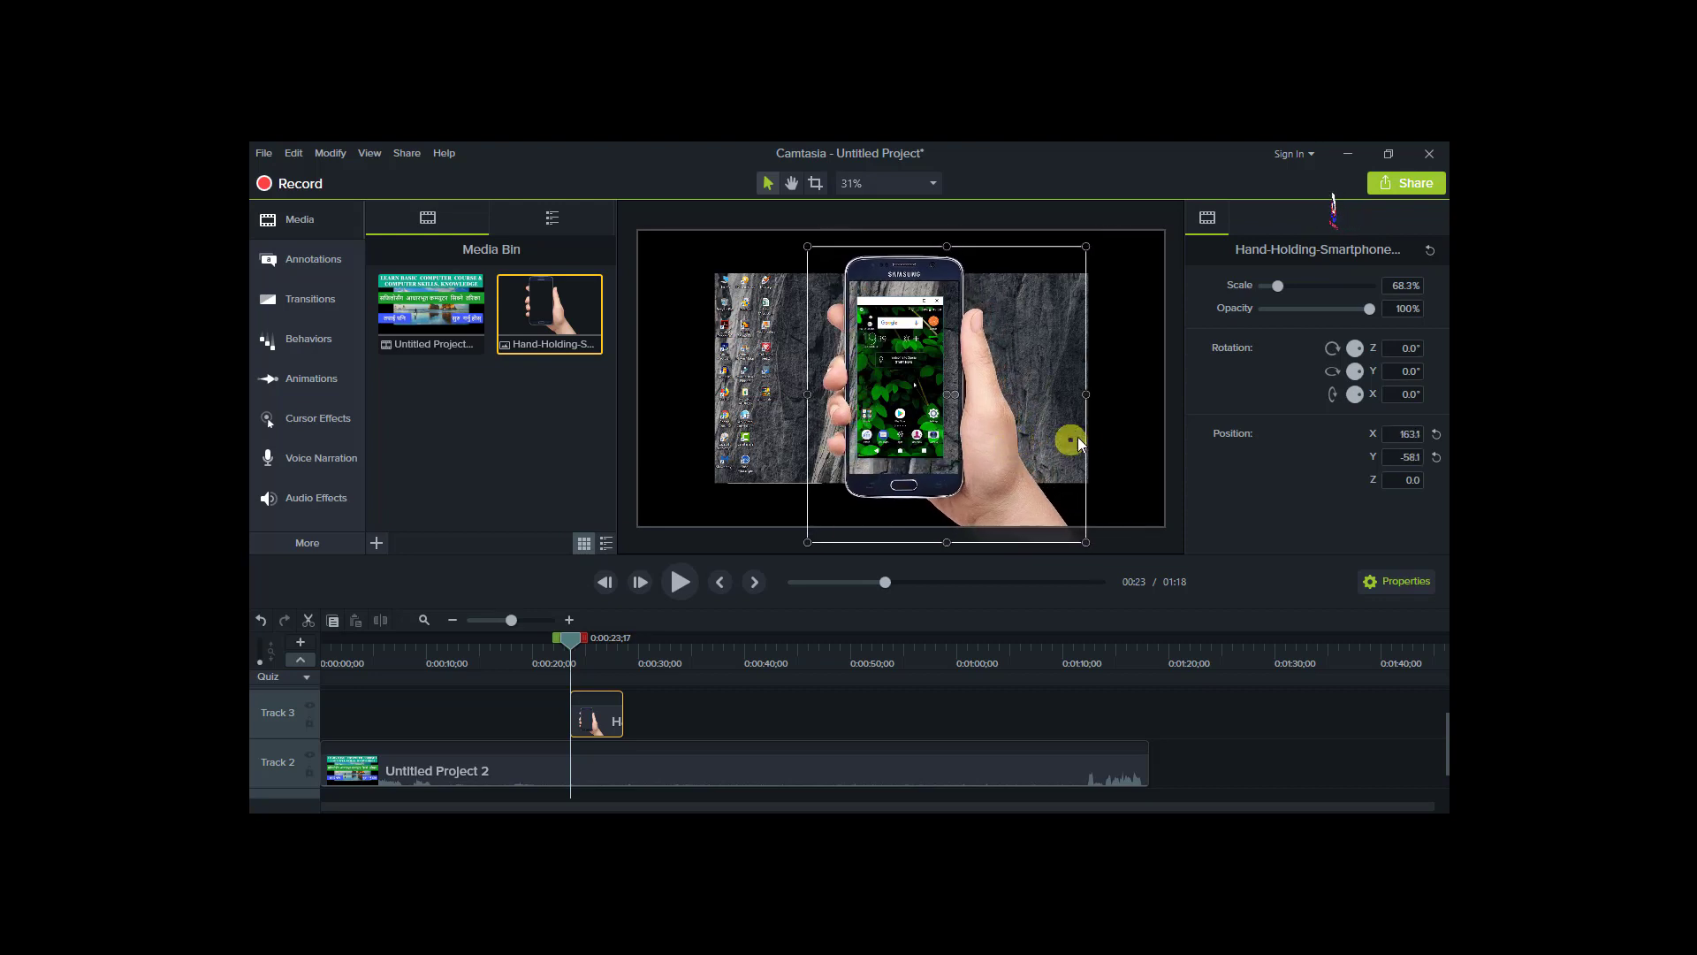
drag(1089, 399, 1010, 414)
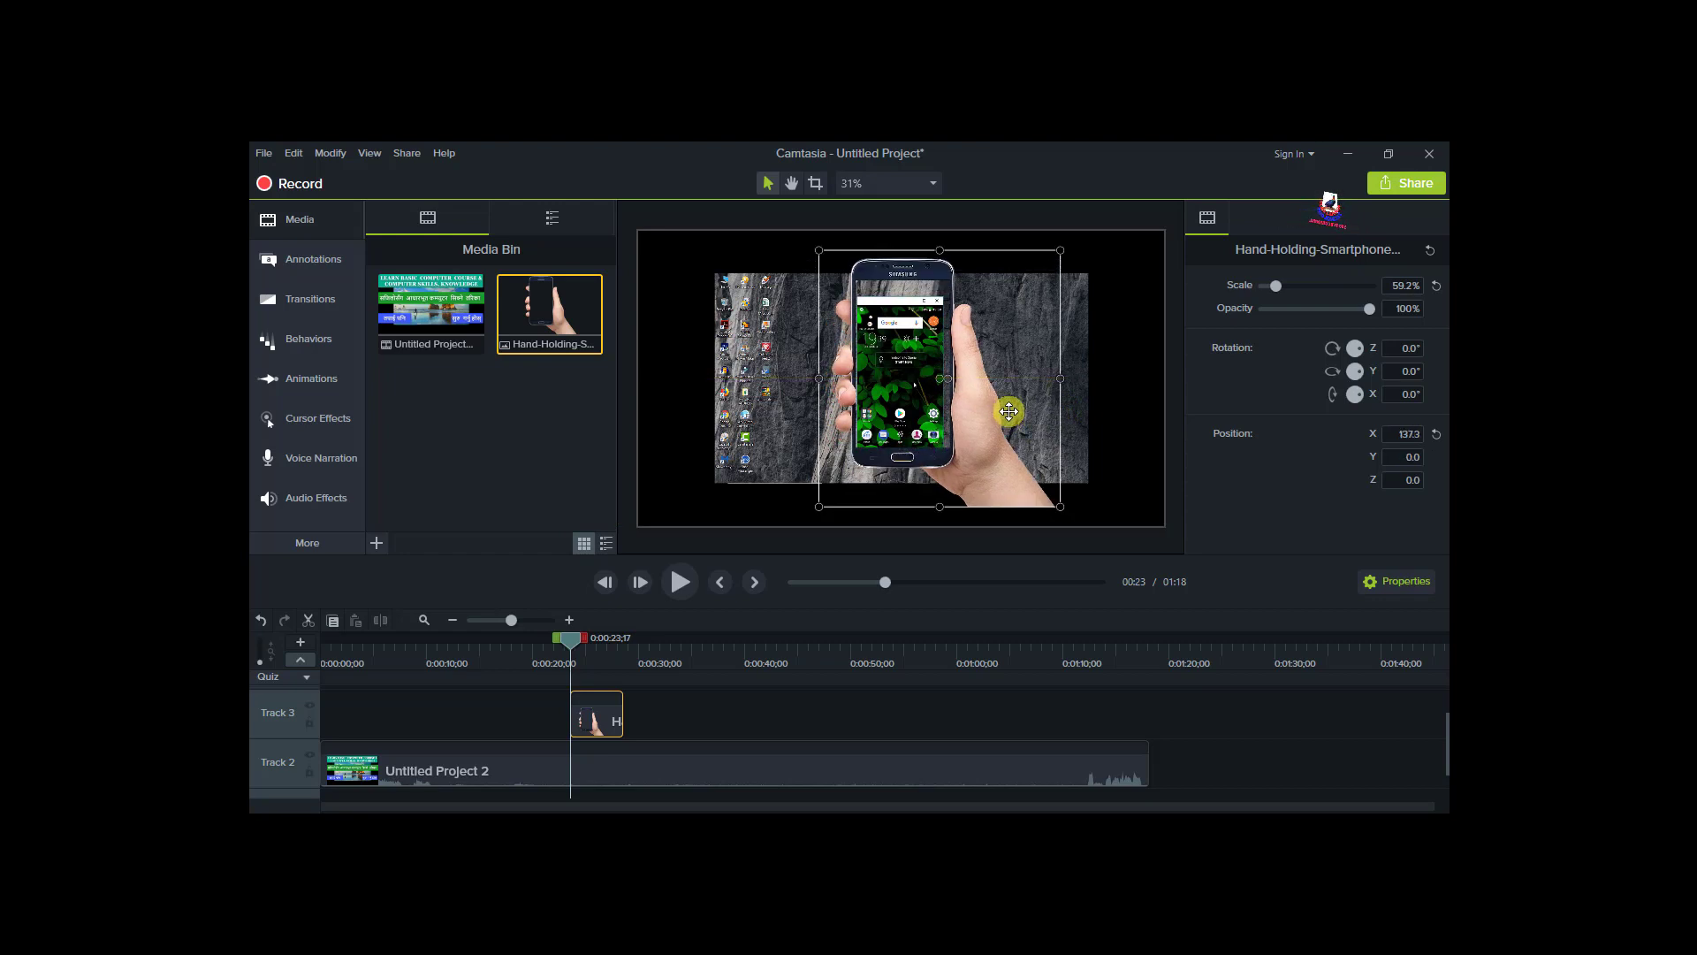
drag(943, 254, 942, 265)
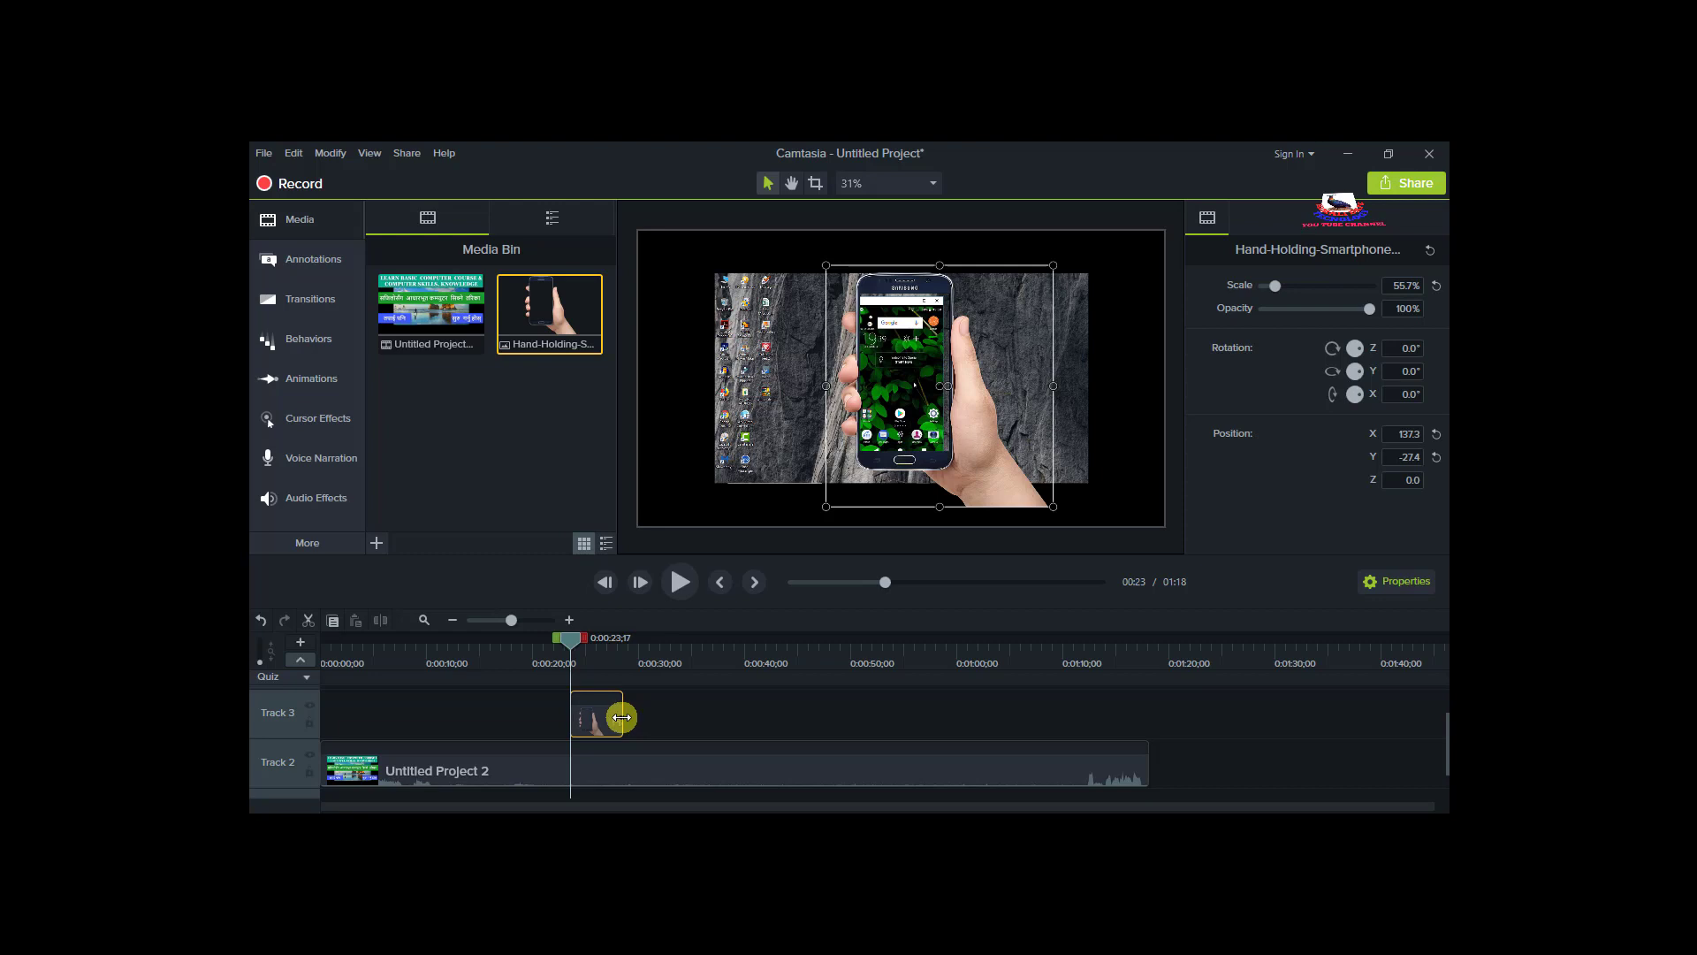
Extend the hand image clip on Track 3 to the end of the Untitled Project 2 clip
drag(621, 717, 821, 718)
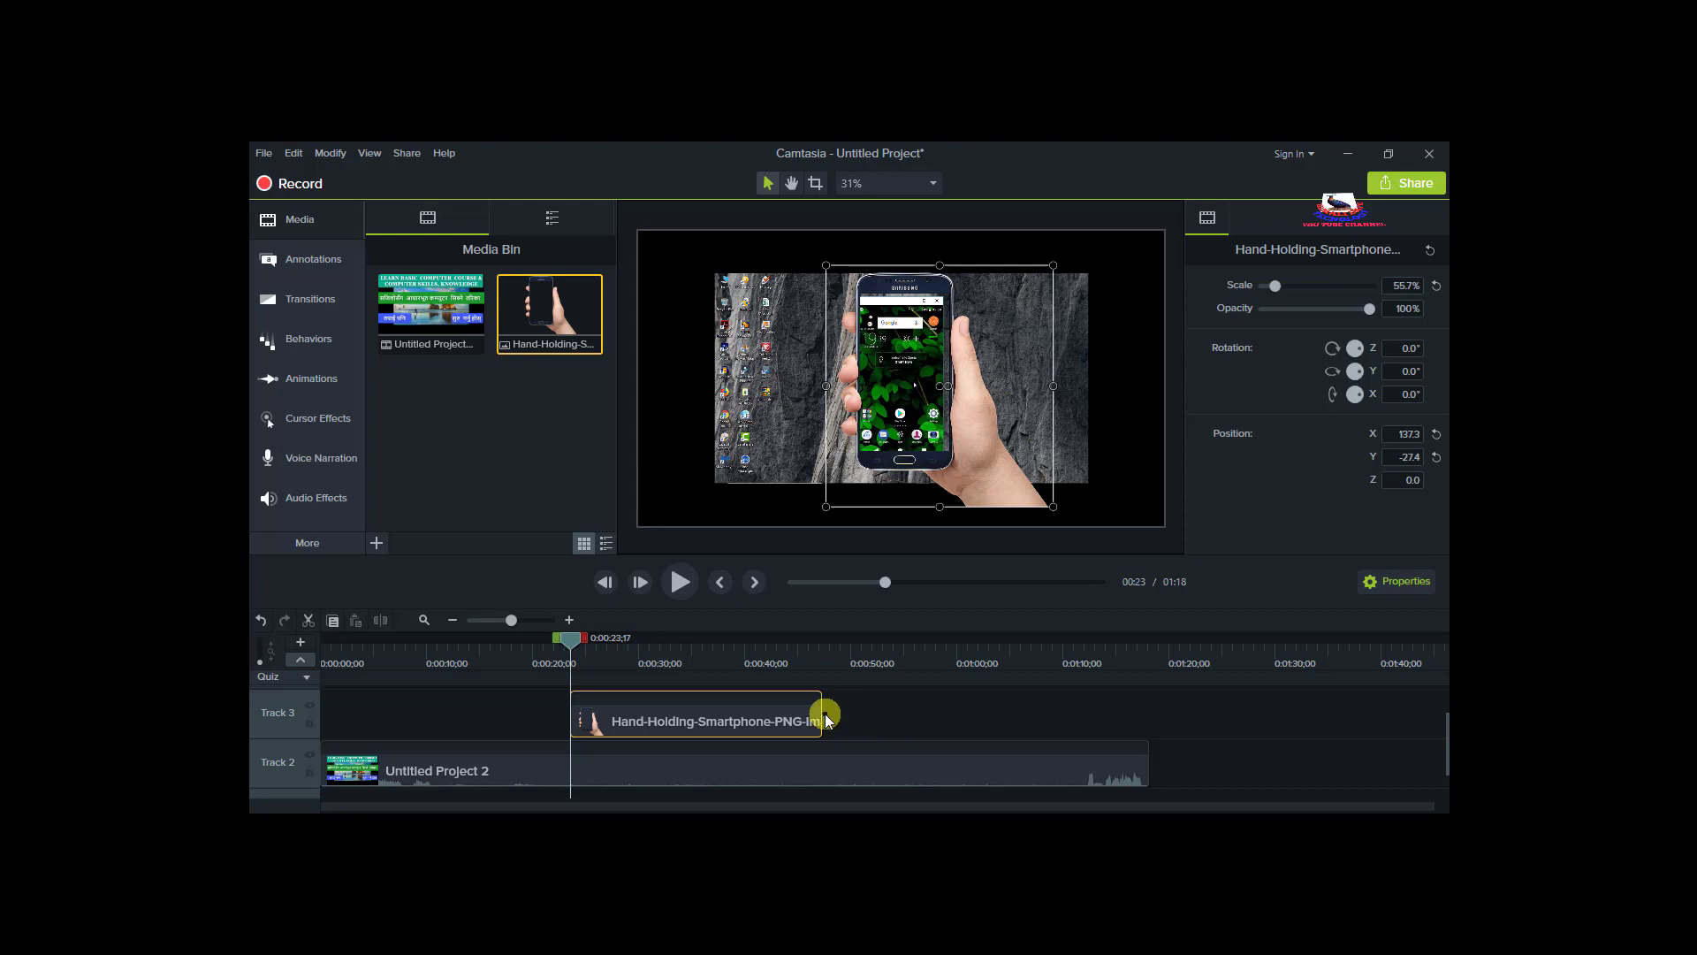
drag(822, 718, 1149, 715)
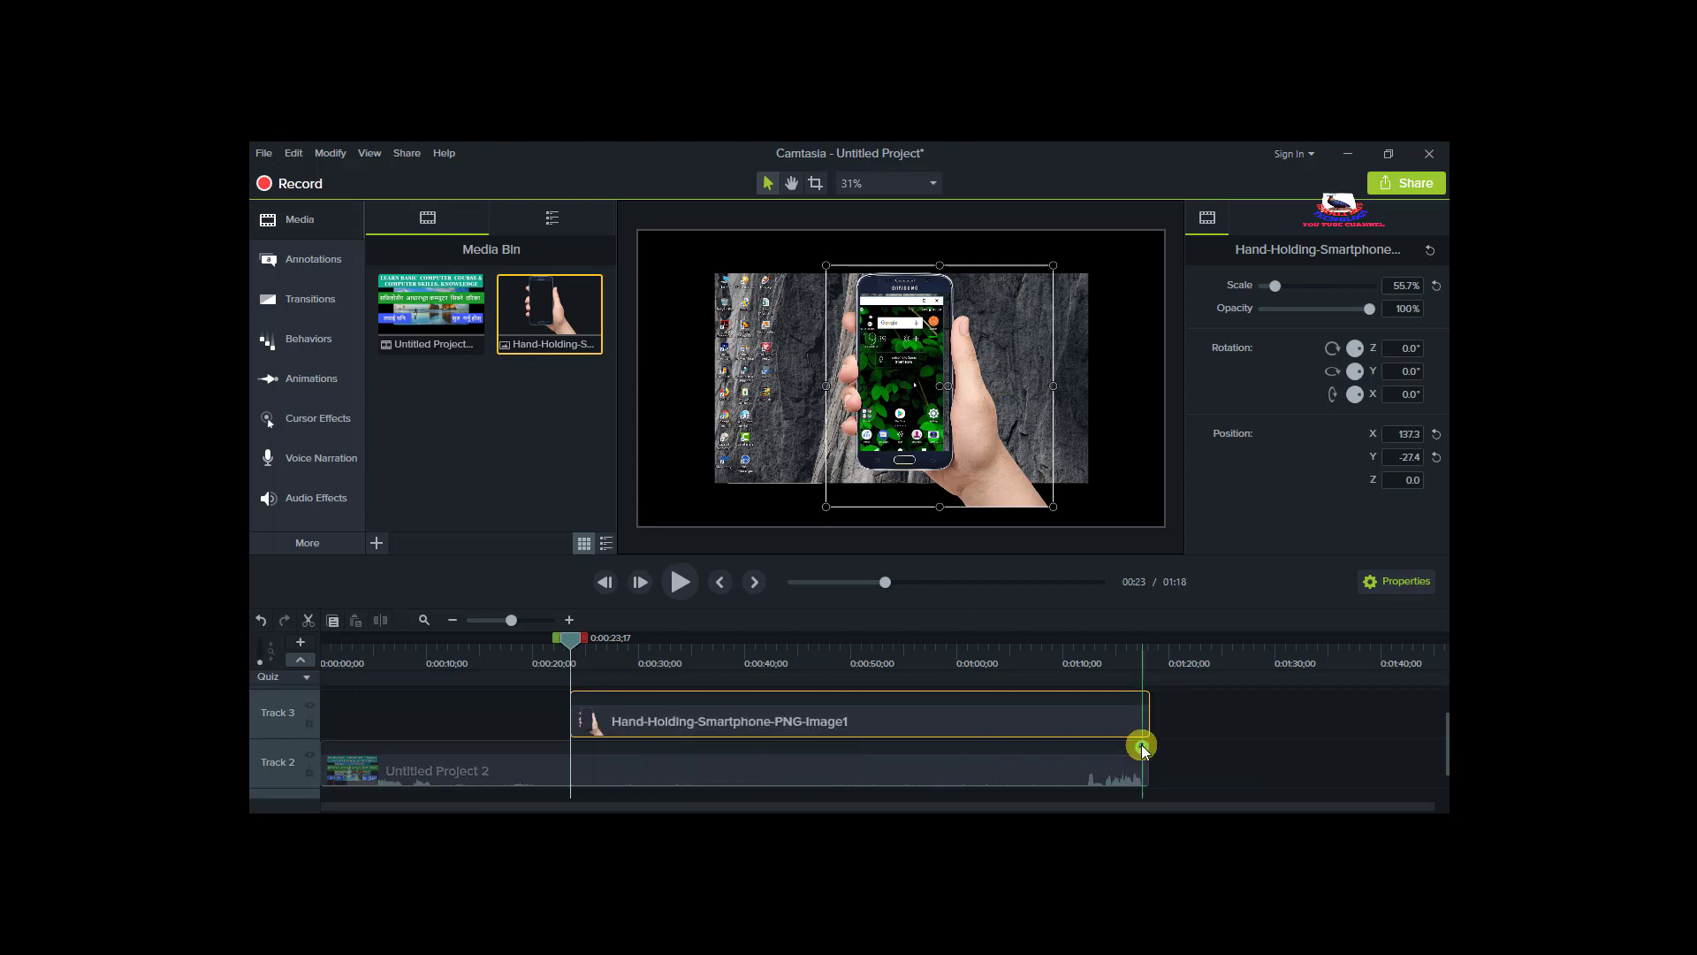
click(1153, 711)
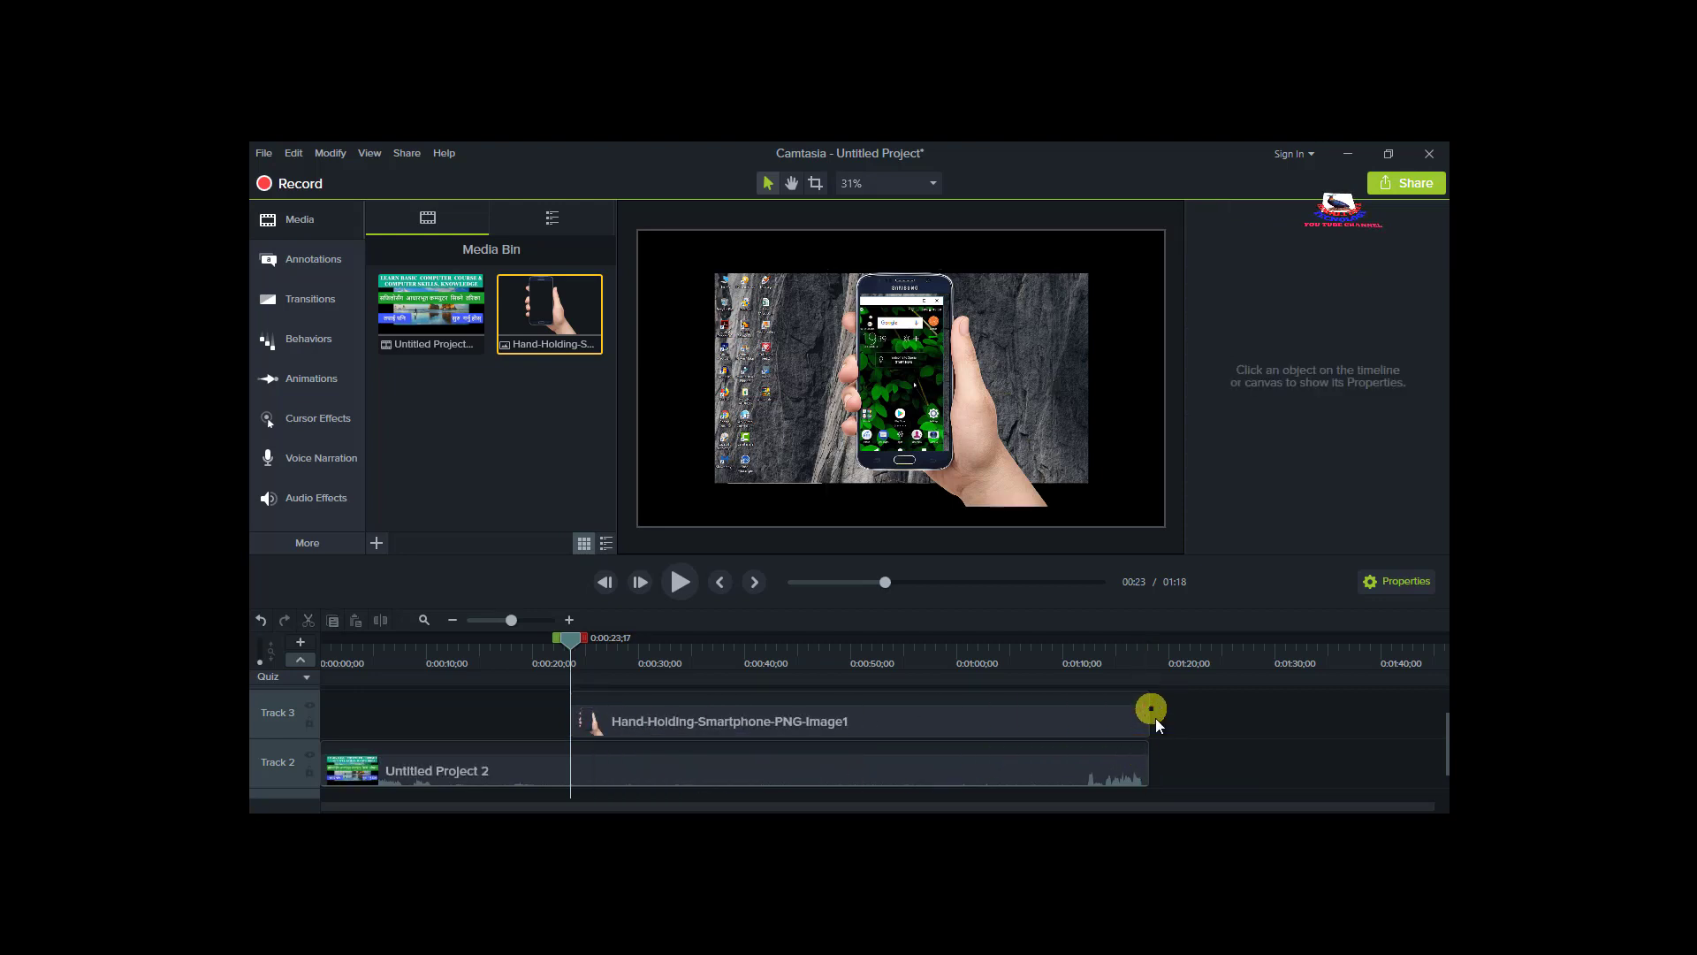
click(1125, 726)
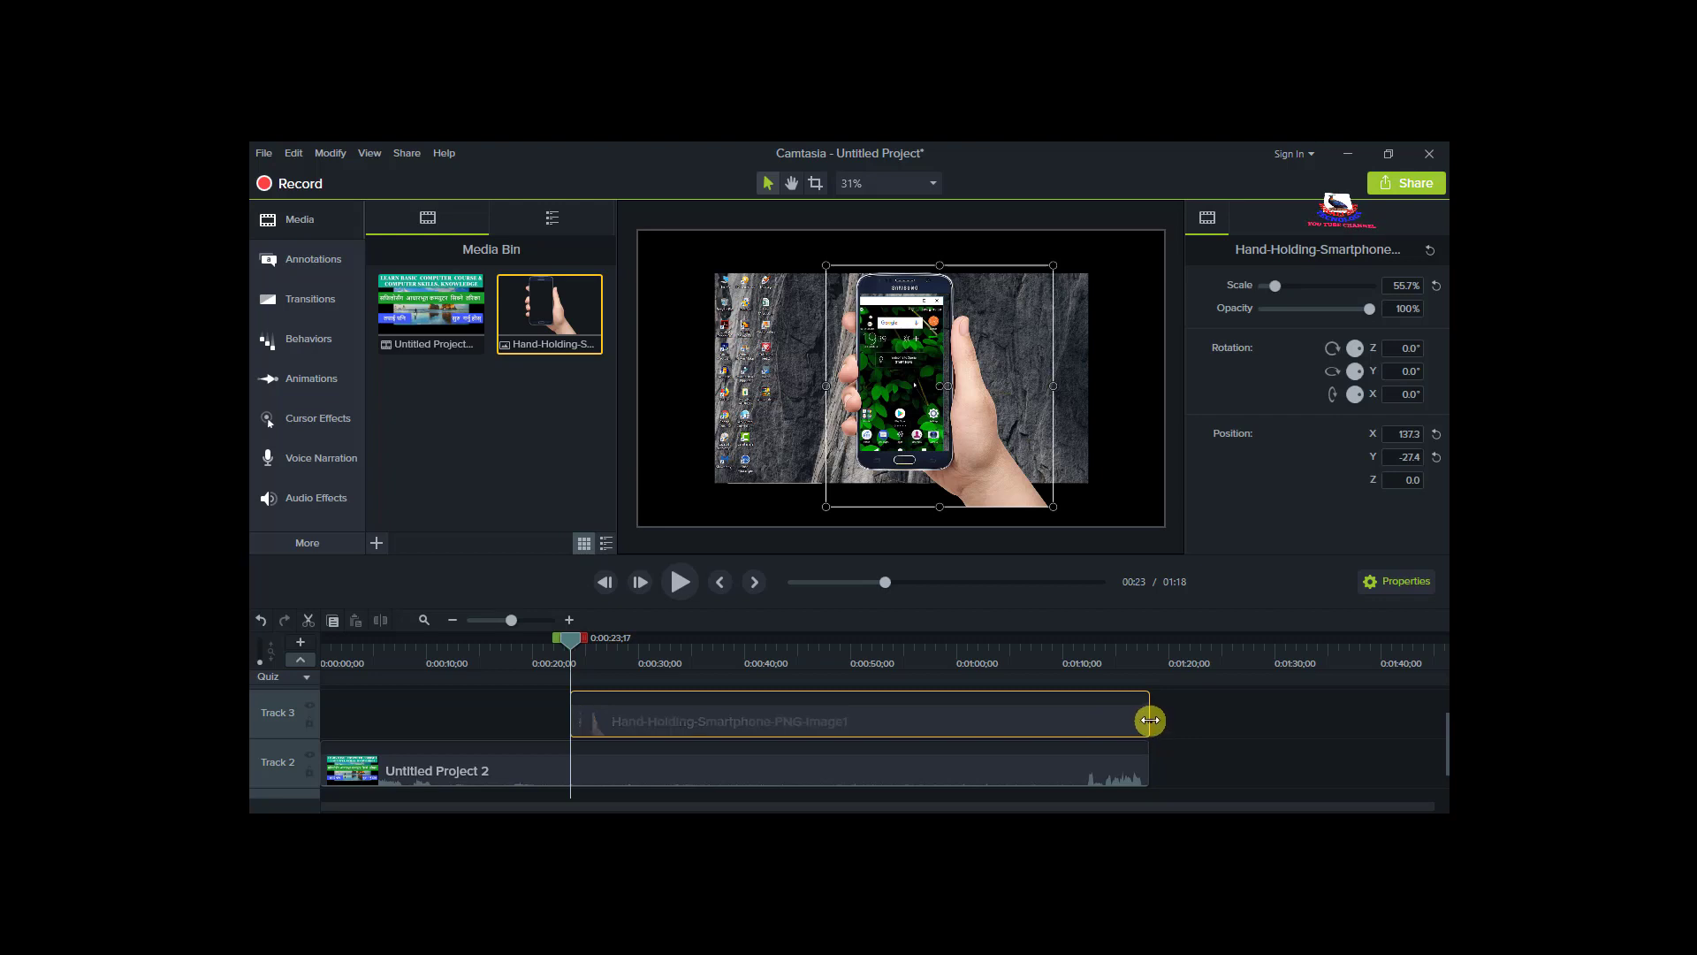
drag(1150, 717, 1121, 719)
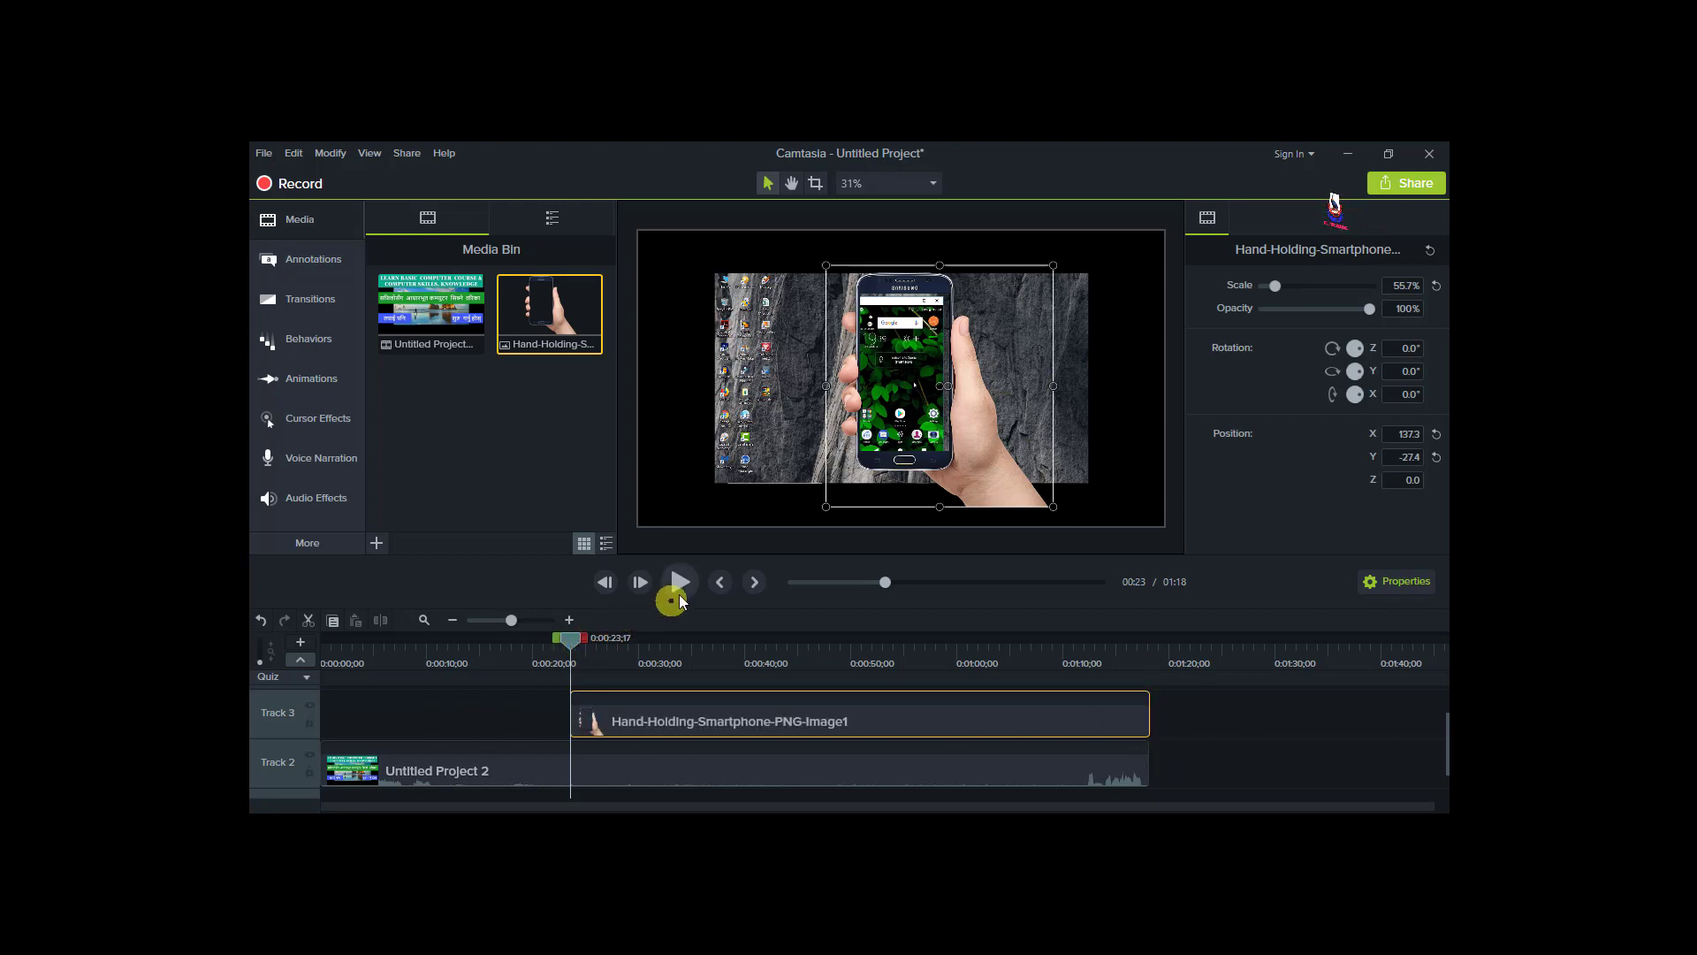
Play the video from 0:00:23;17 and check the phone overlay up to 0:00:46;24
click(680, 586)
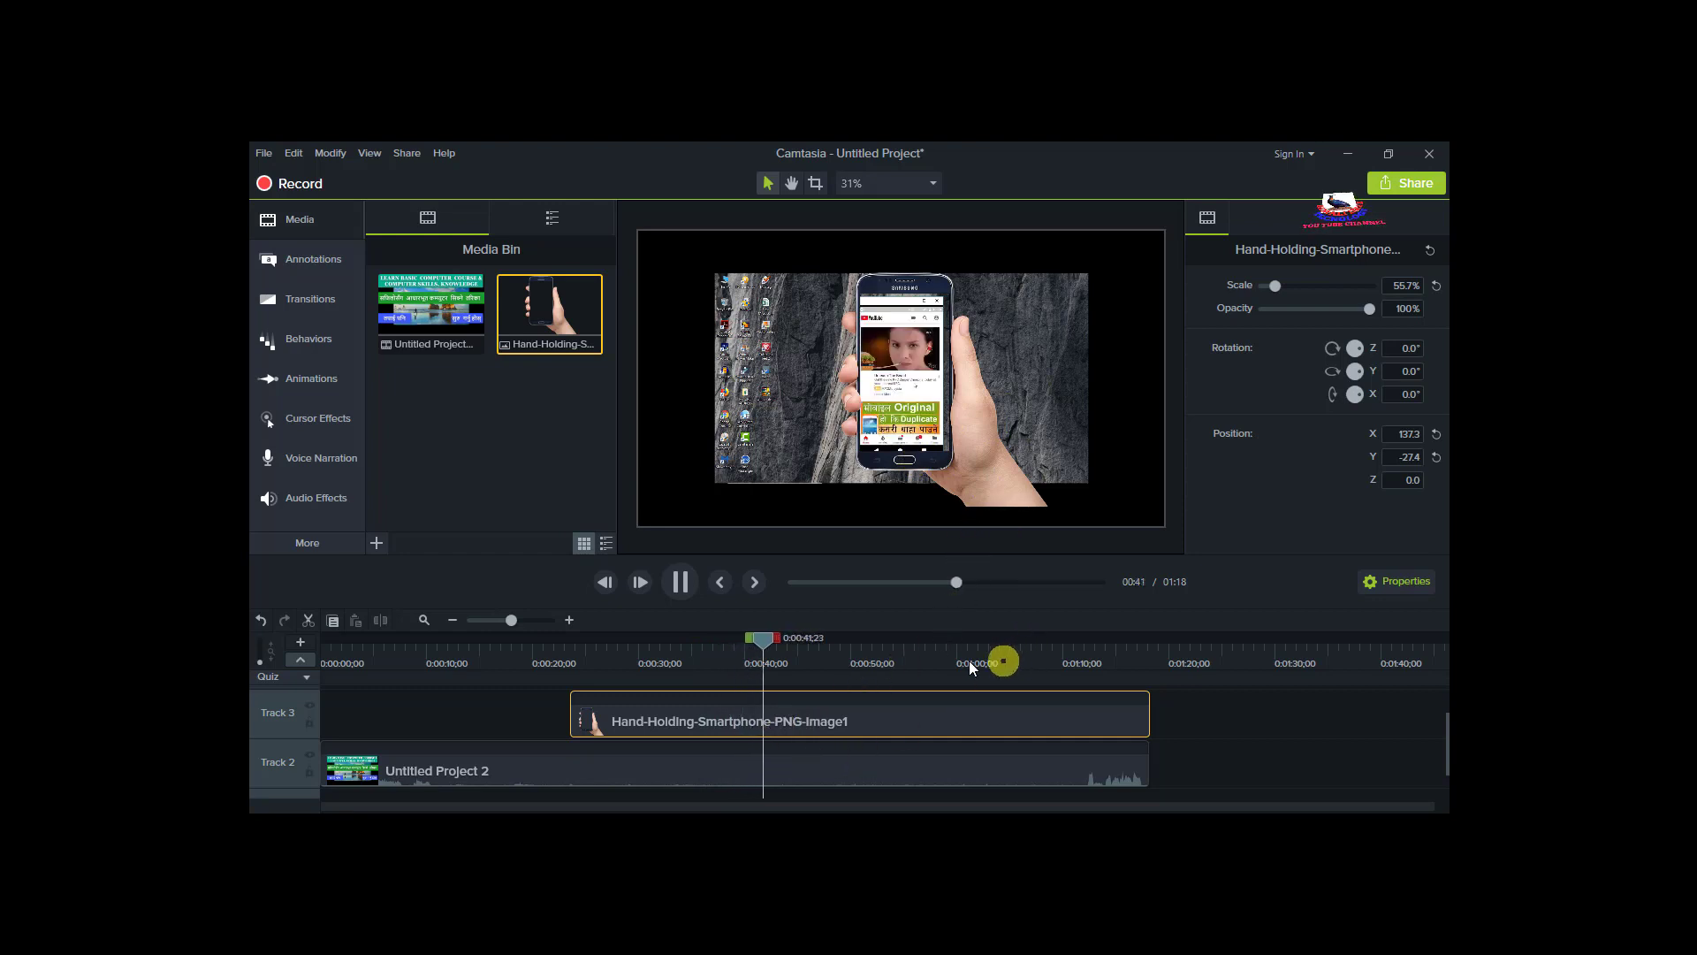
click(775, 637)
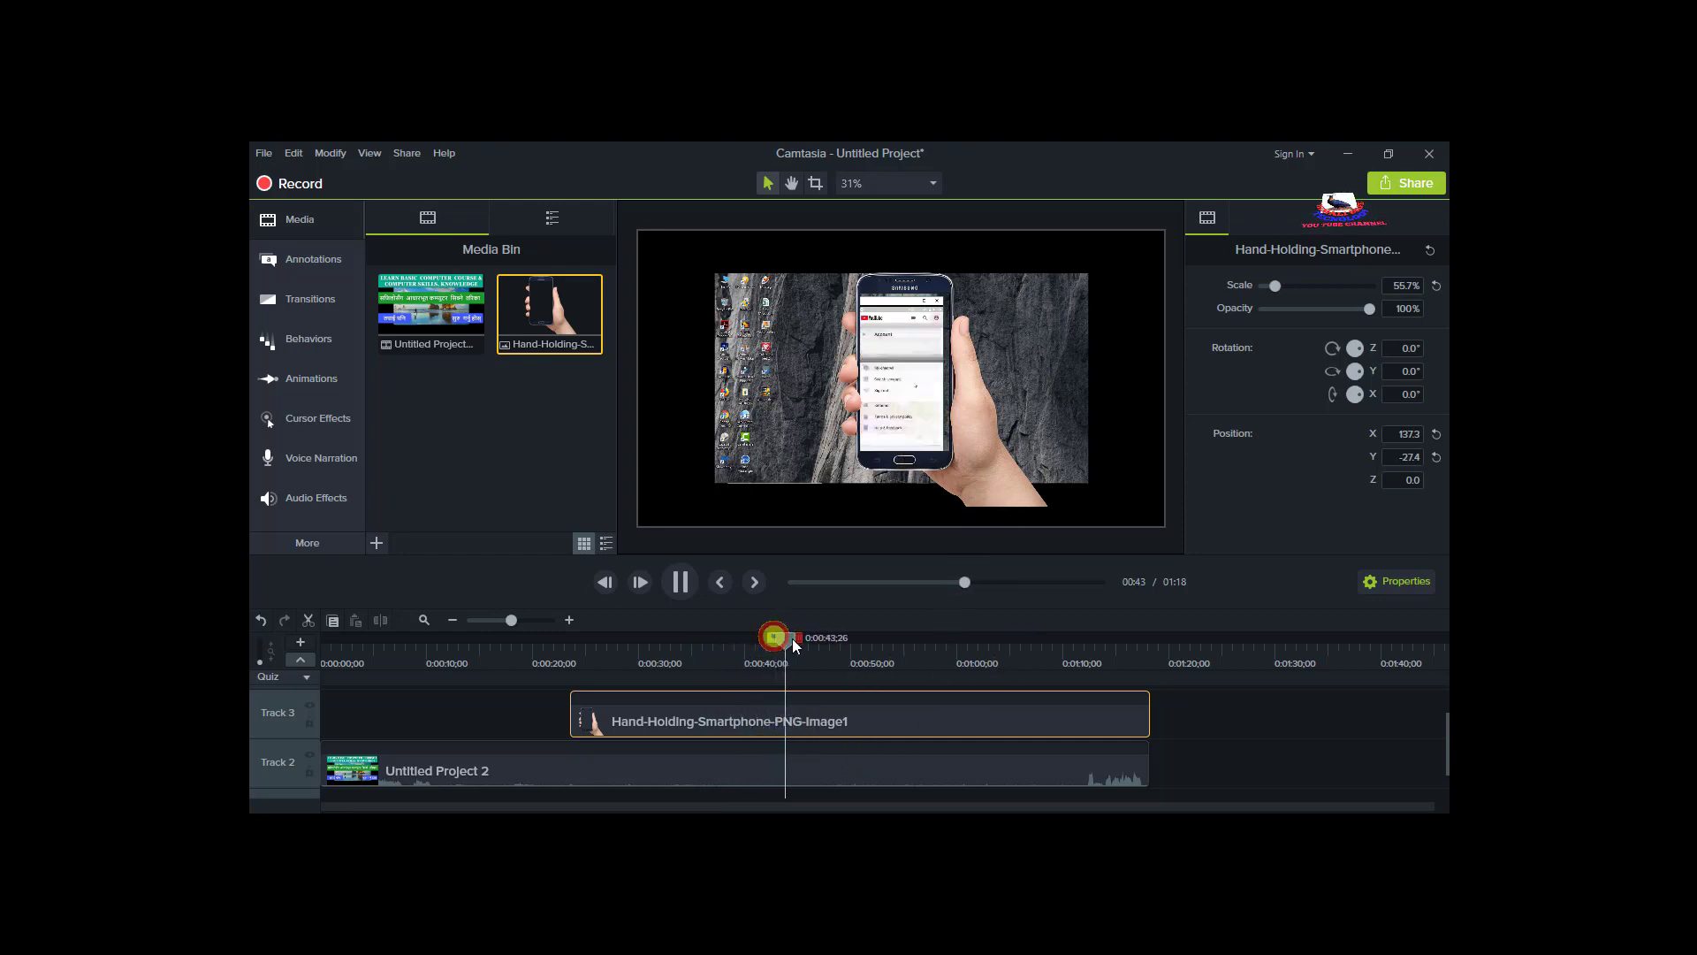
drag(865, 650, 829, 648)
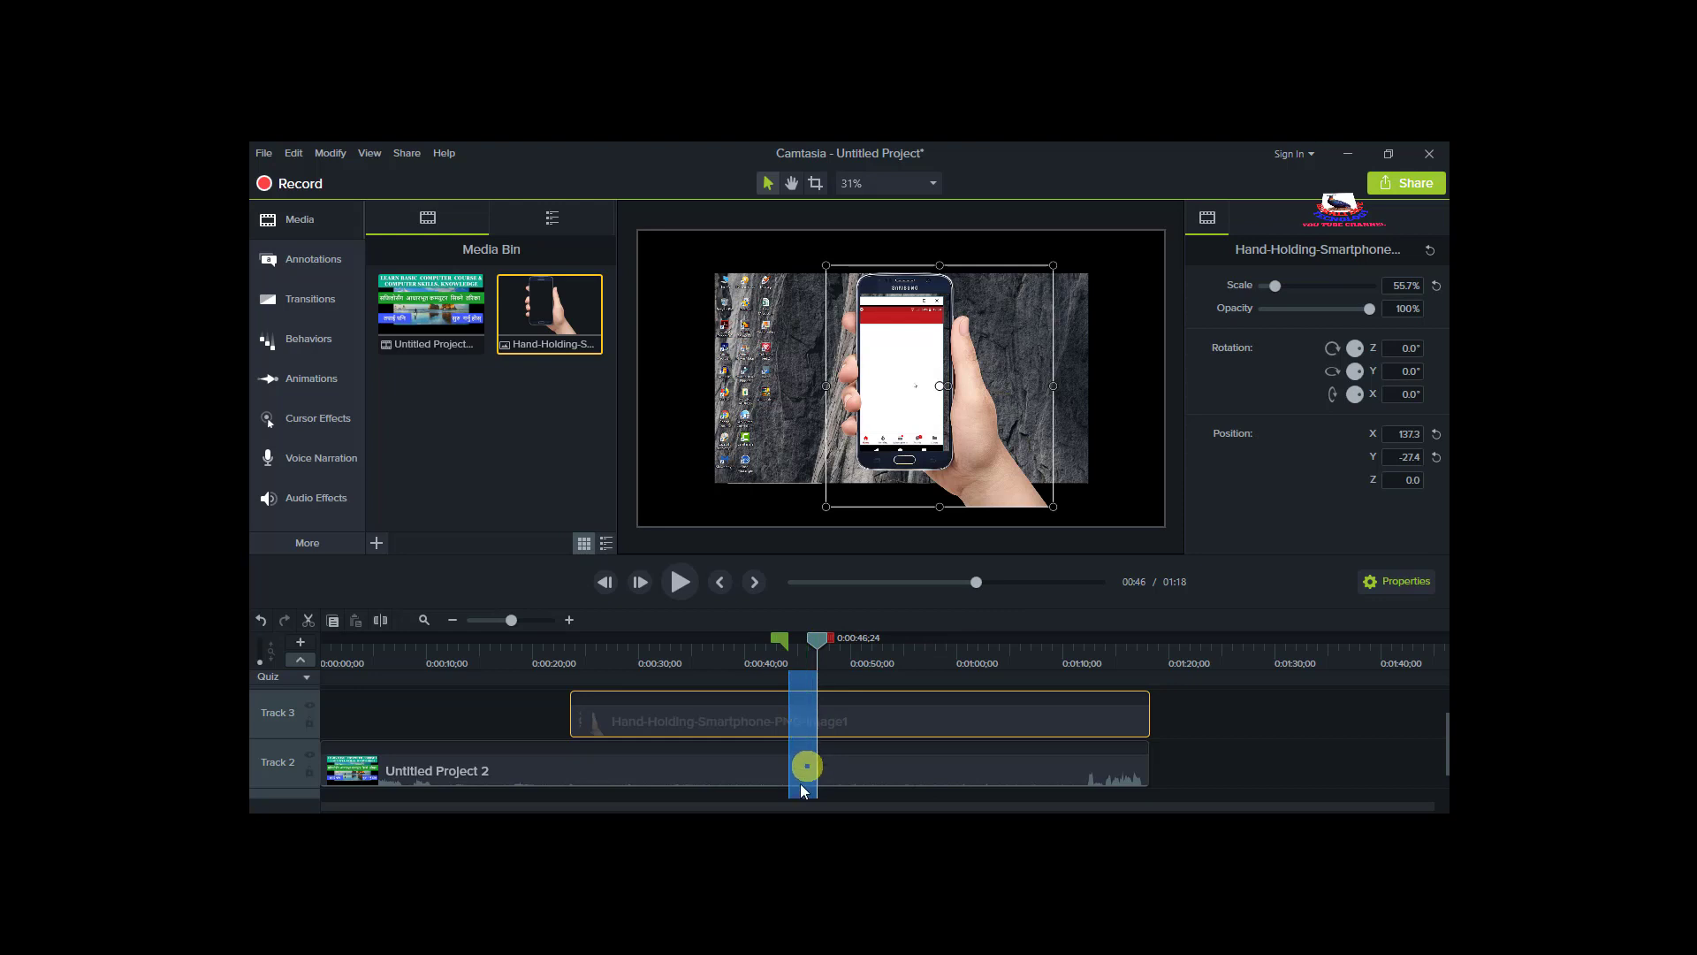
right_click(800, 757)
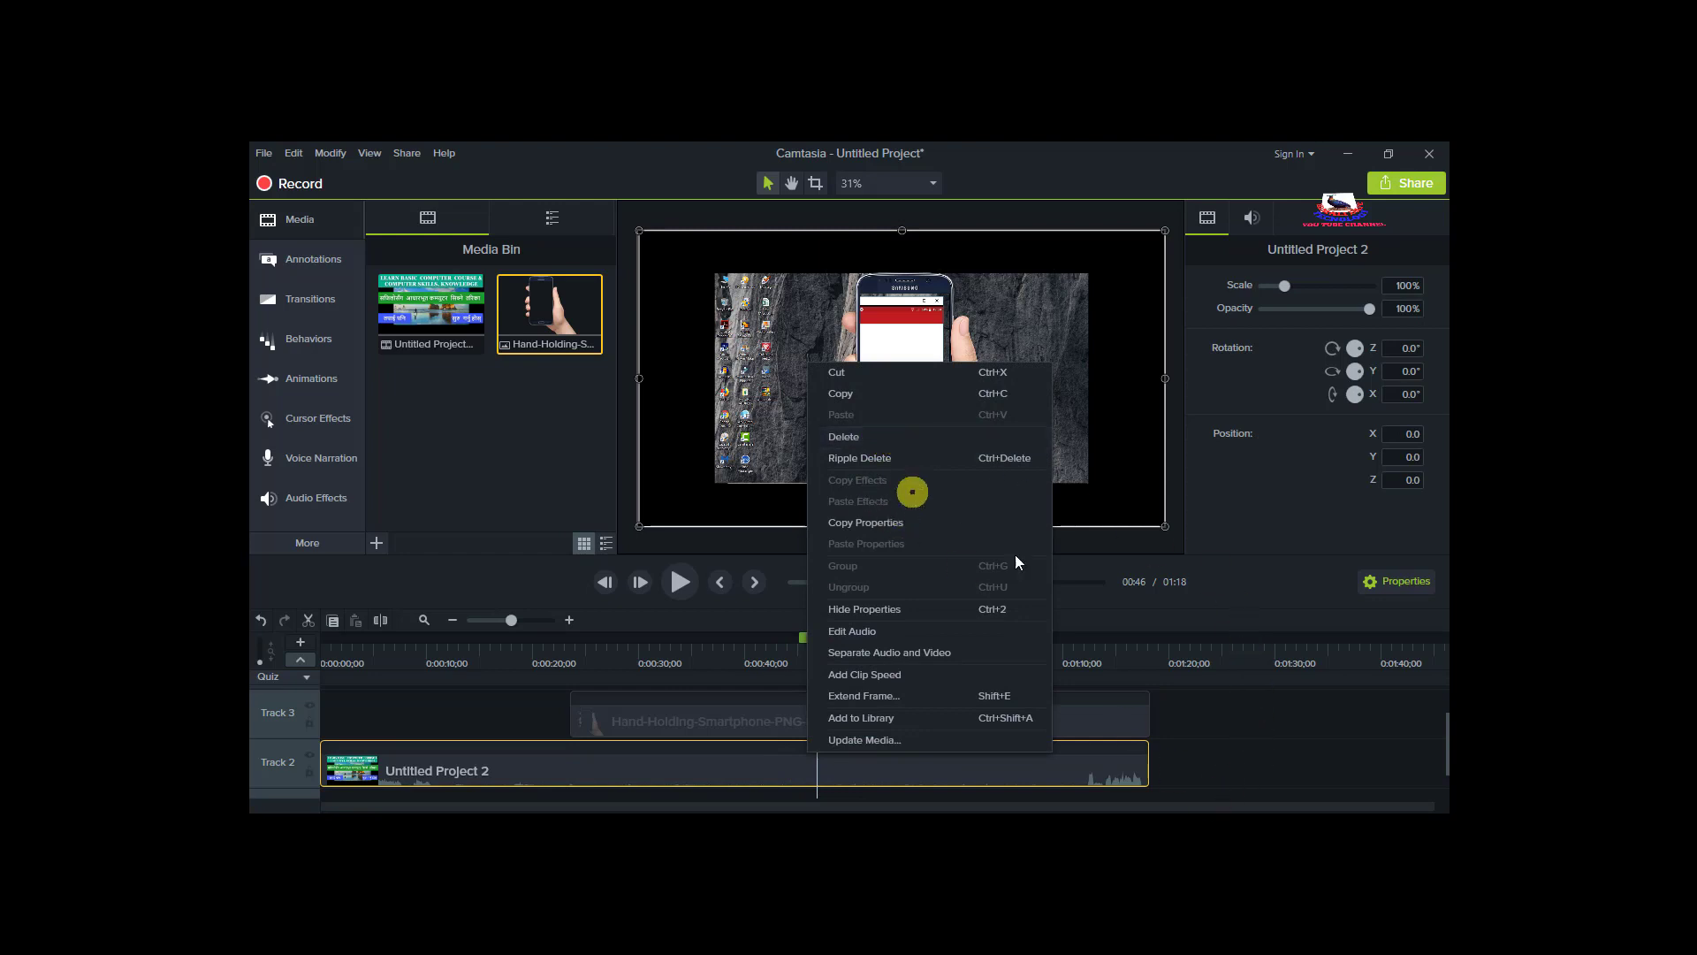
click(1245, 739)
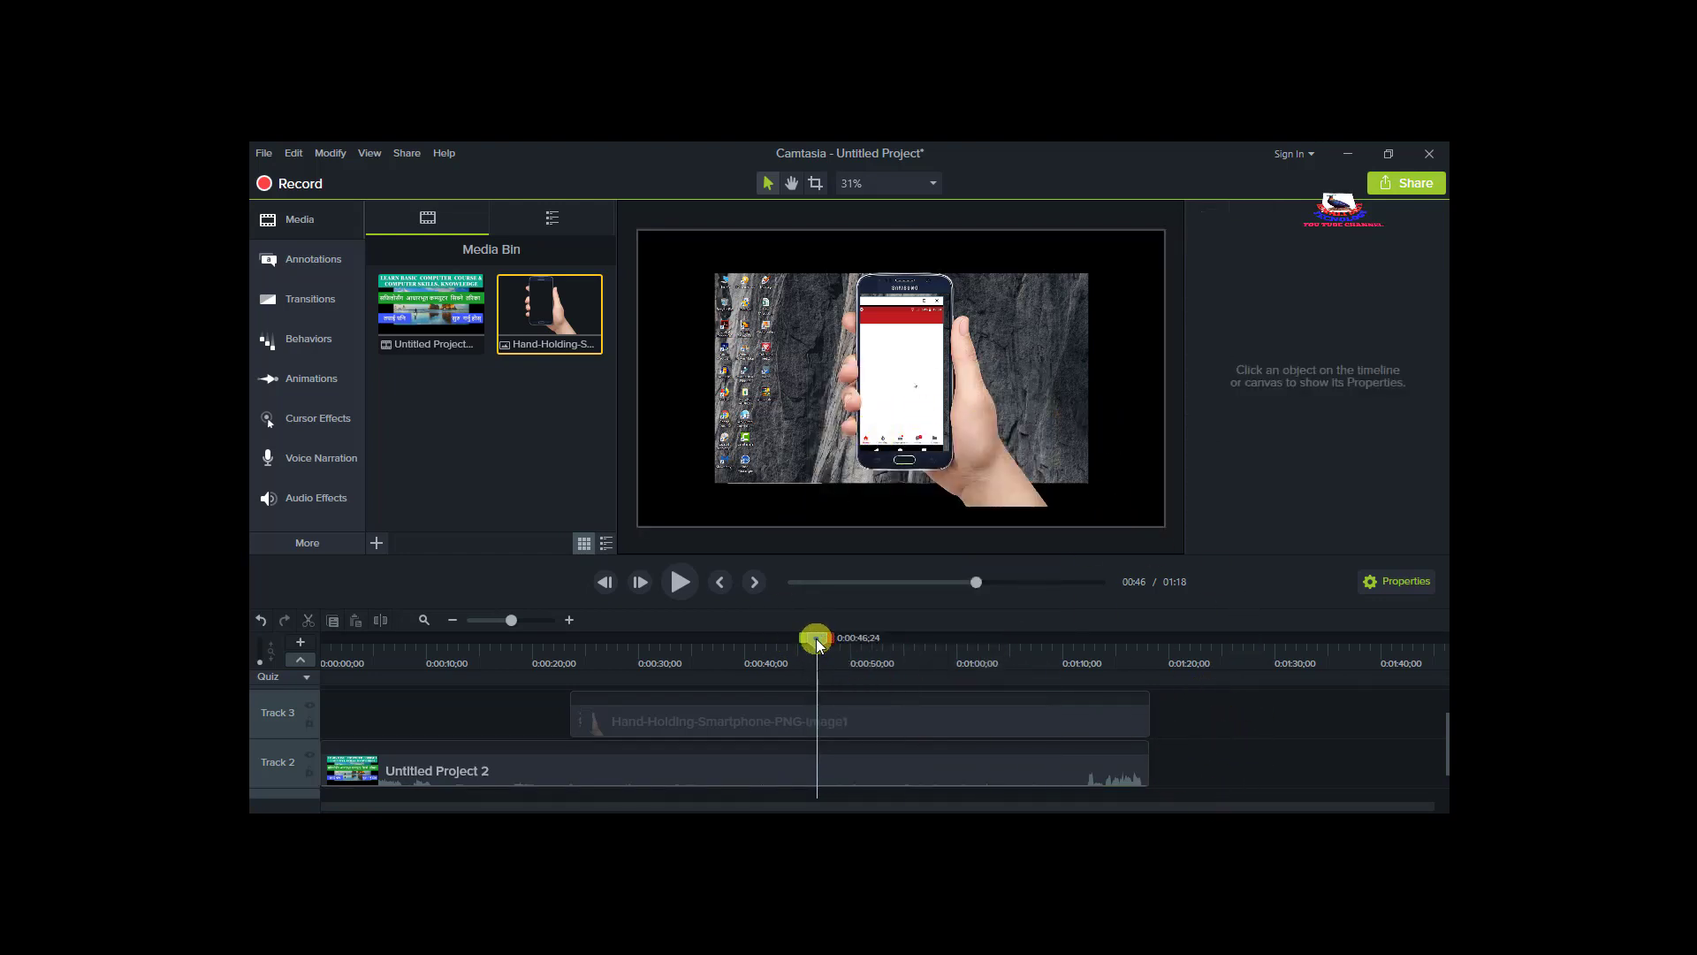
Scrub through the video to 0:01:05;22 and back to 0:00:25;09 to check the hand overlay against the recorded phone screen
click(926, 725)
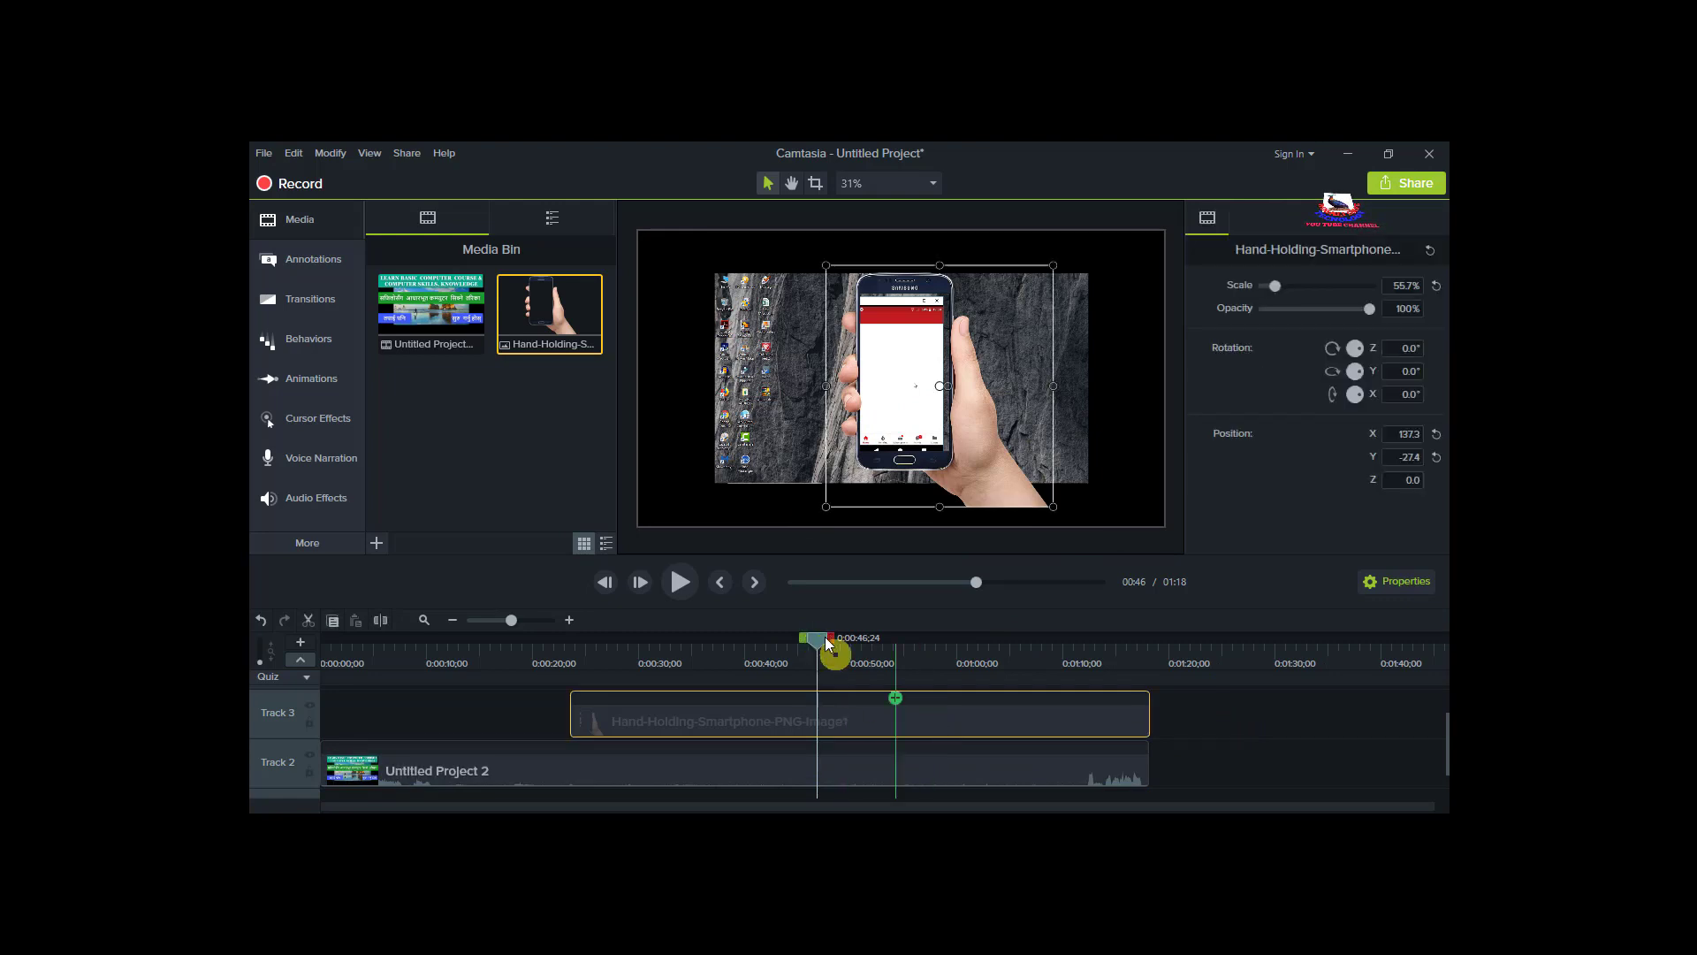
drag(815, 640, 1017, 655)
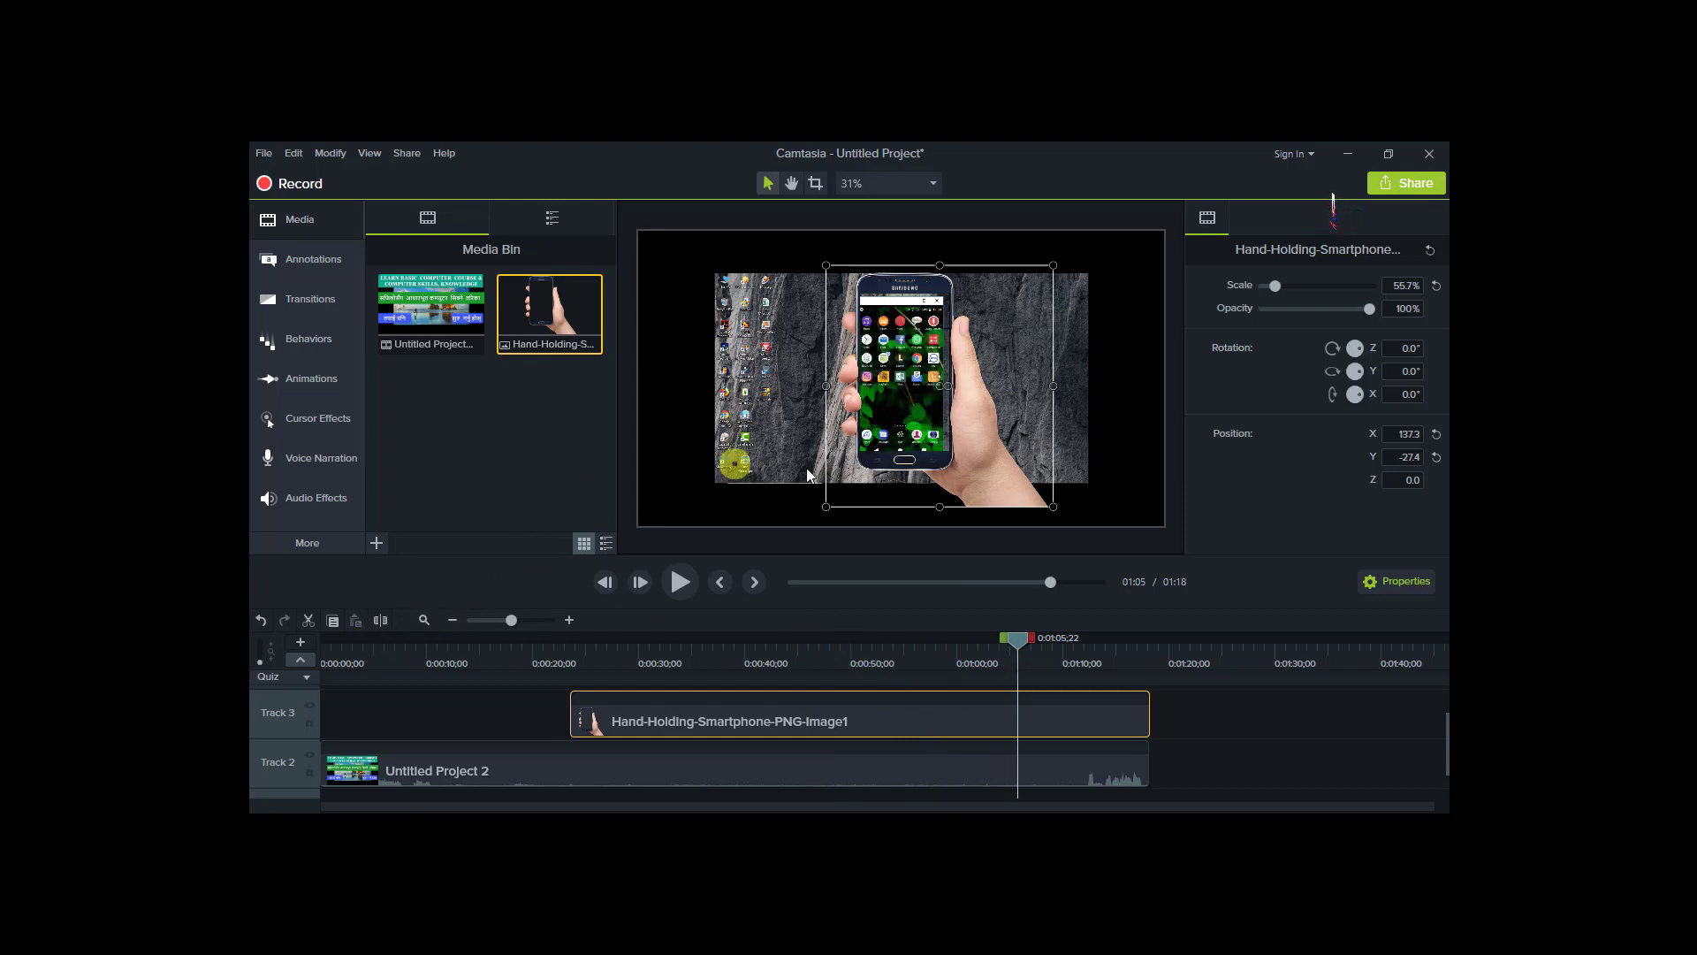
click(1024, 644)
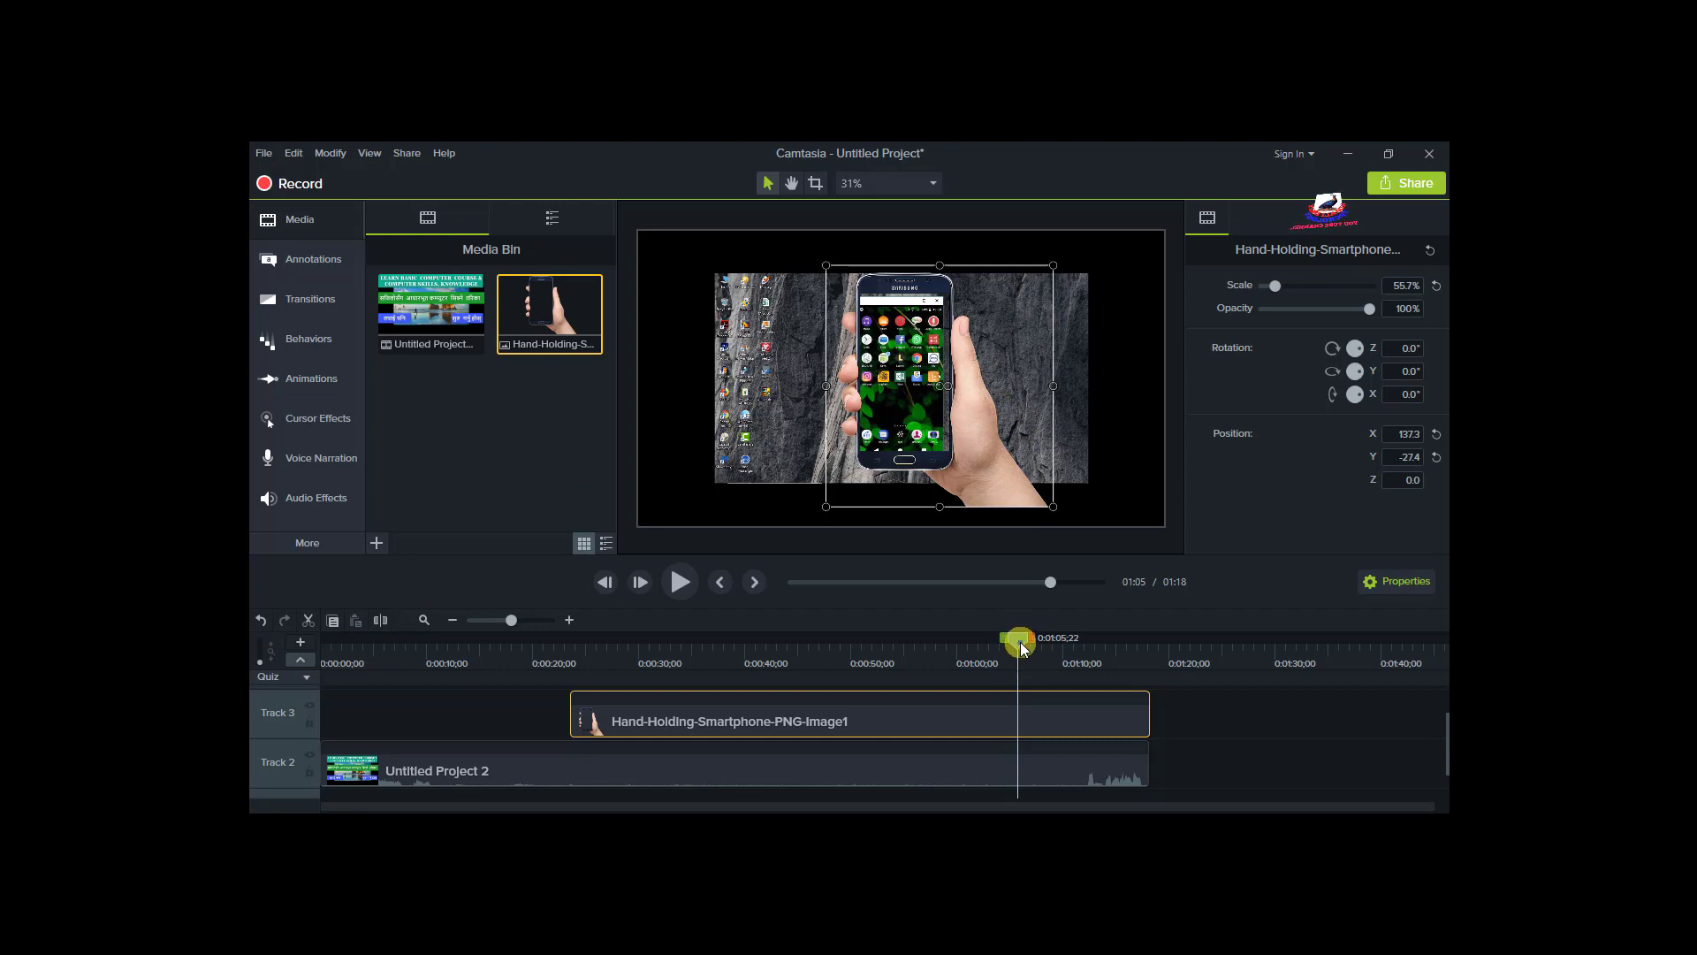
drag(945, 644, 592, 652)
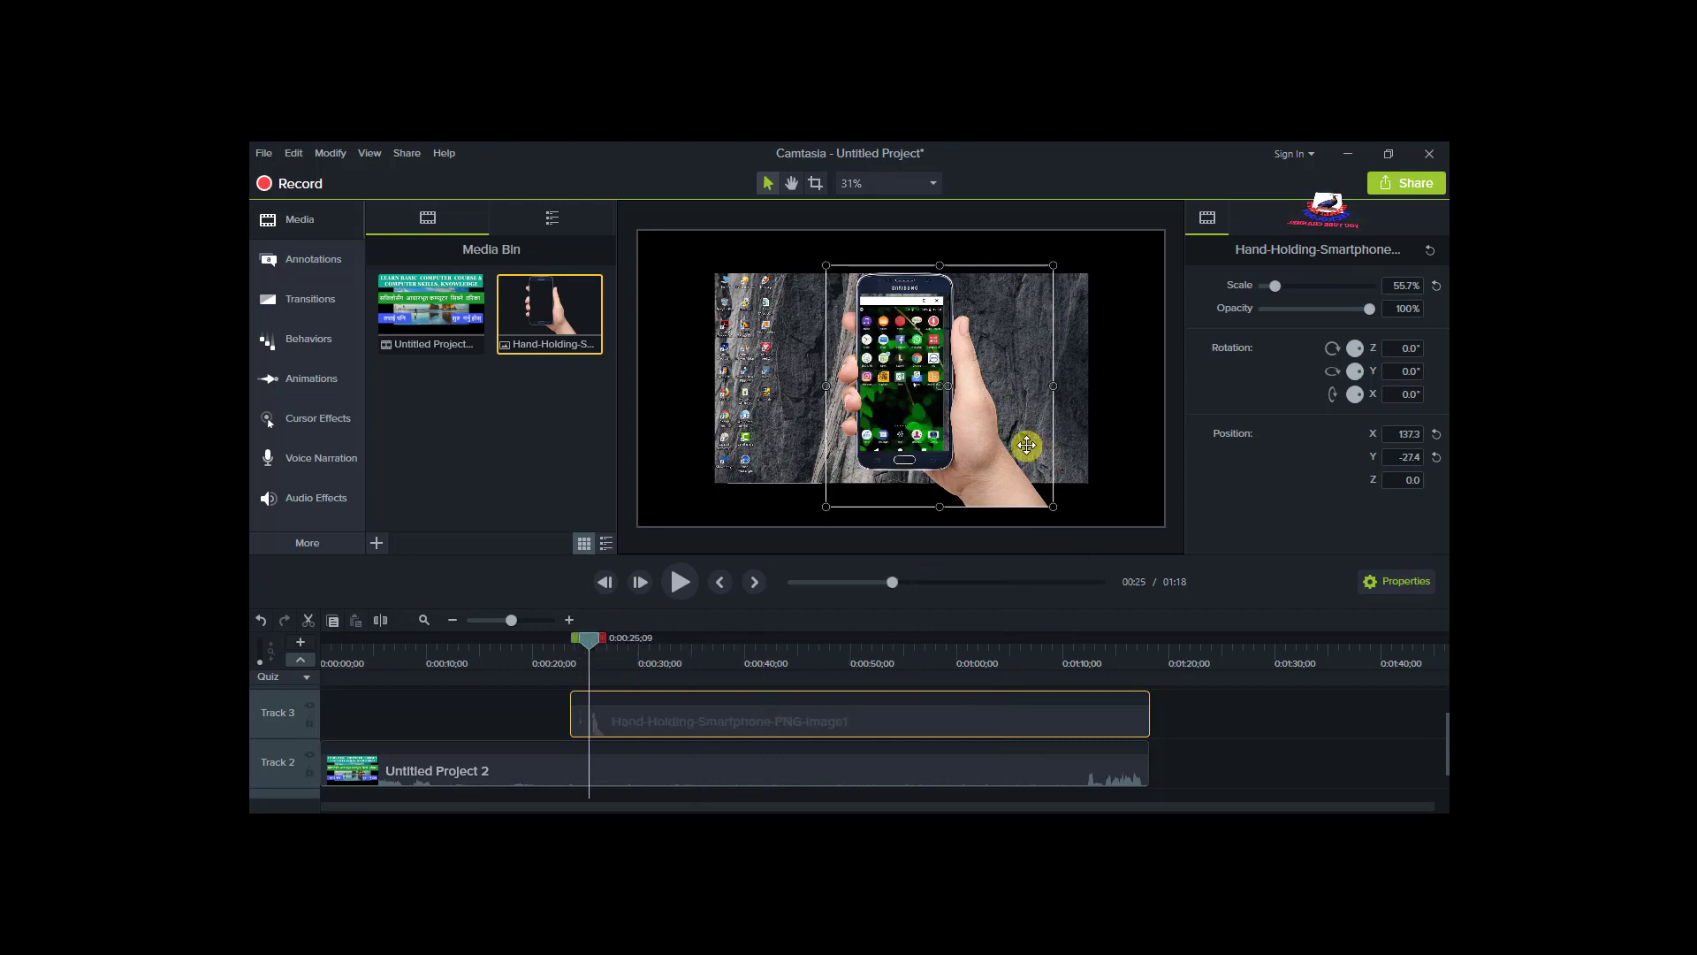
Move the hand image aside, then reposition it over the recorded phone screen at about X 117.9, Y -54.2
drag(1012, 449, 1164, 447)
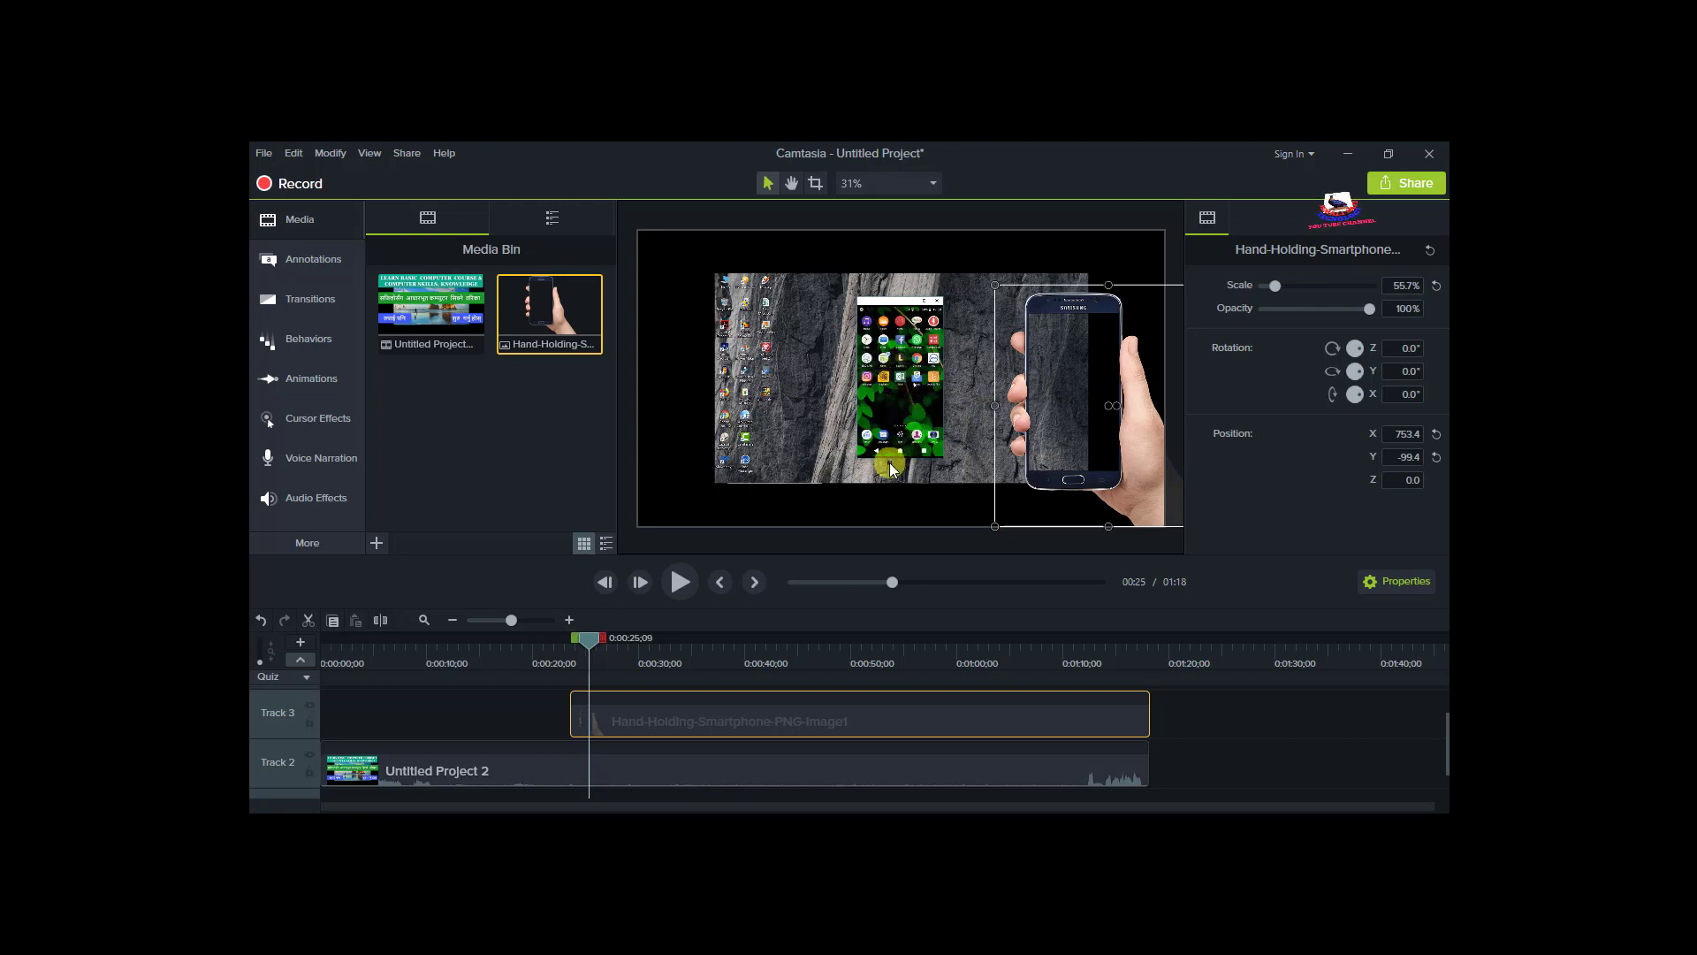
drag(1151, 462, 977, 452)
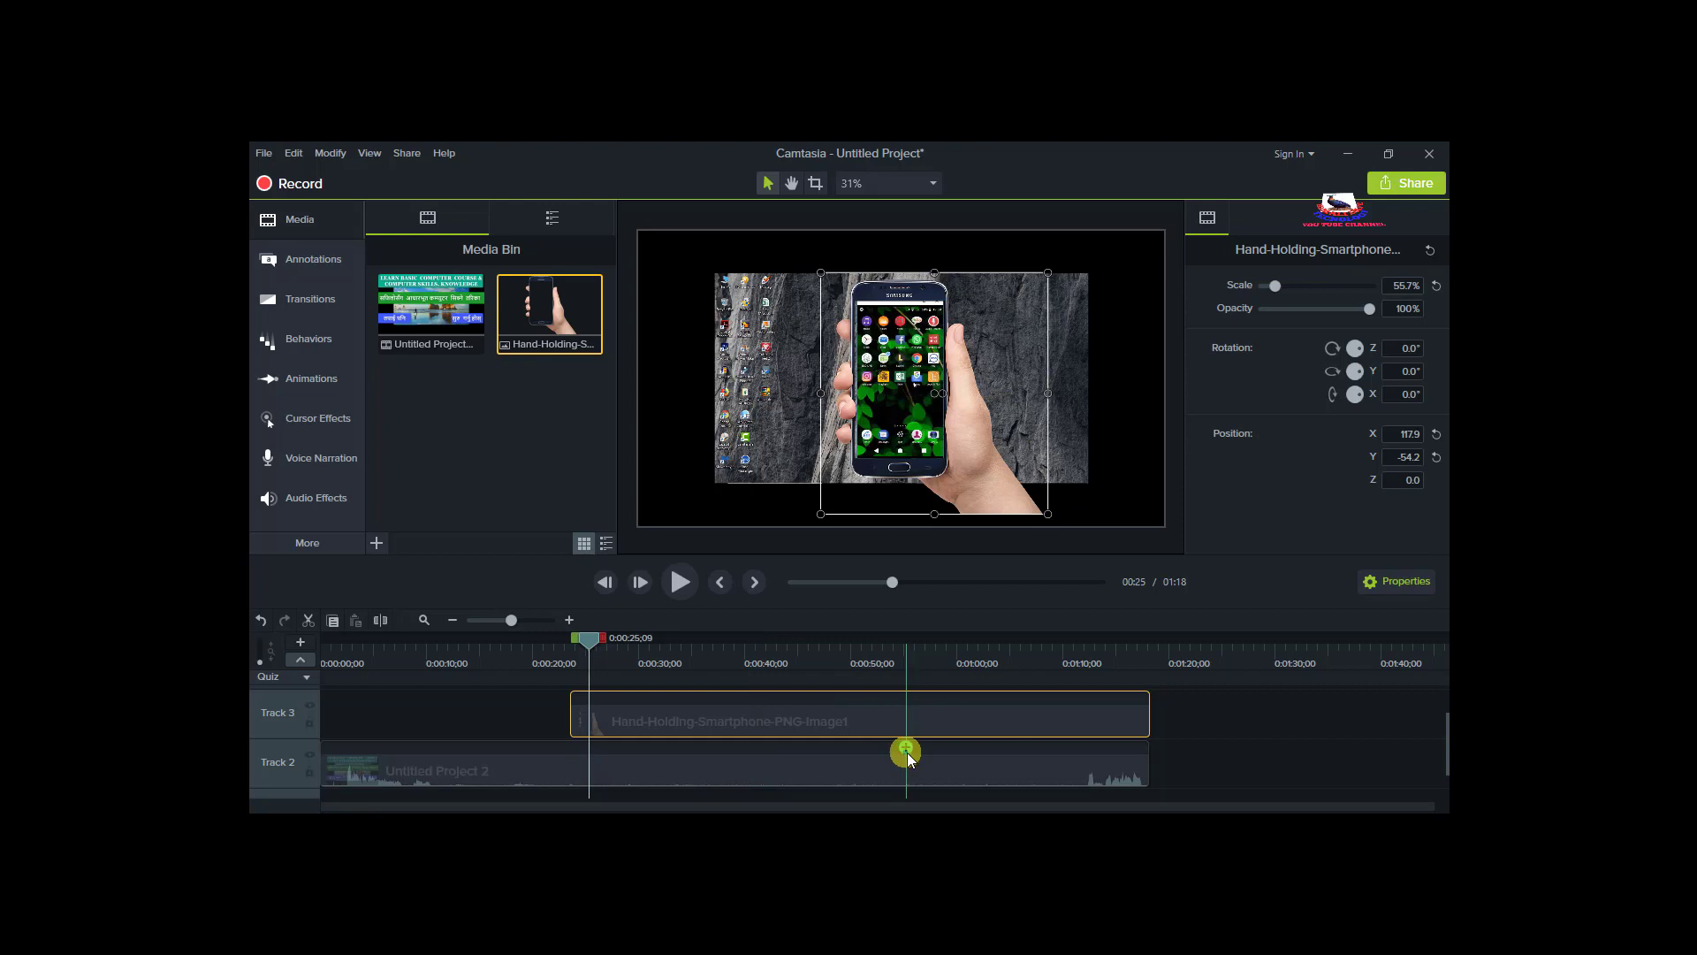
With the playhead at 0:00:07;17, add a Sketch Motion perfect rectangle to Track 3 ahead of the hand image clip
scroll(905, 752, up, 1)
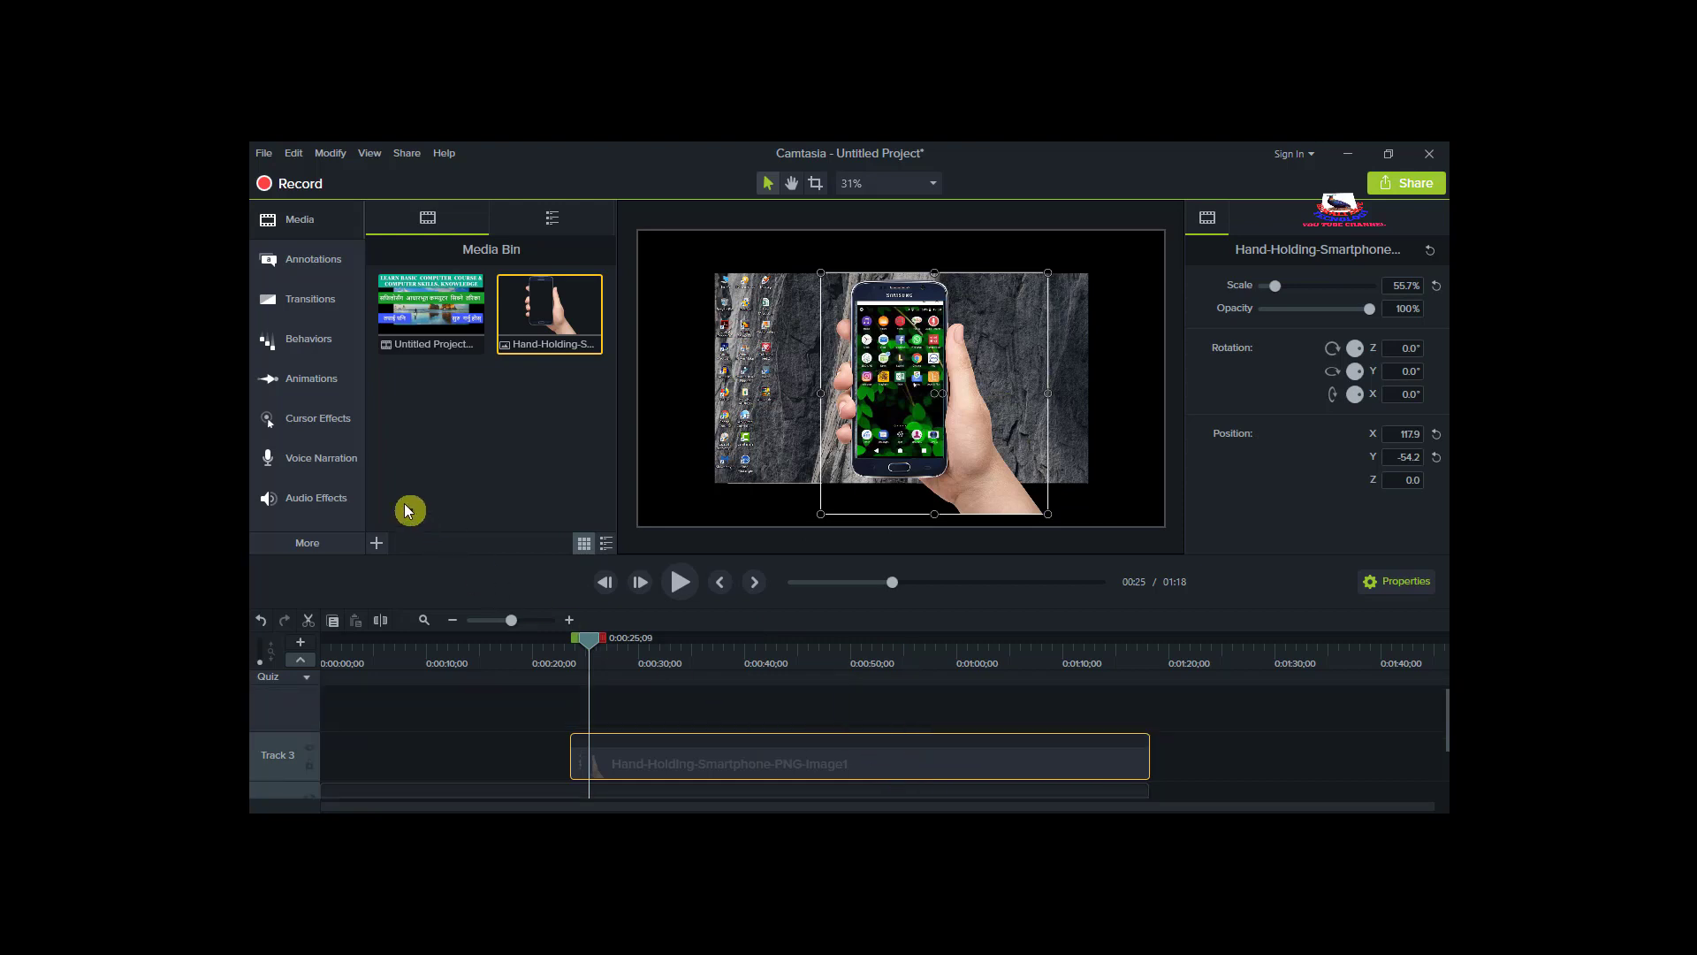
click(309, 301)
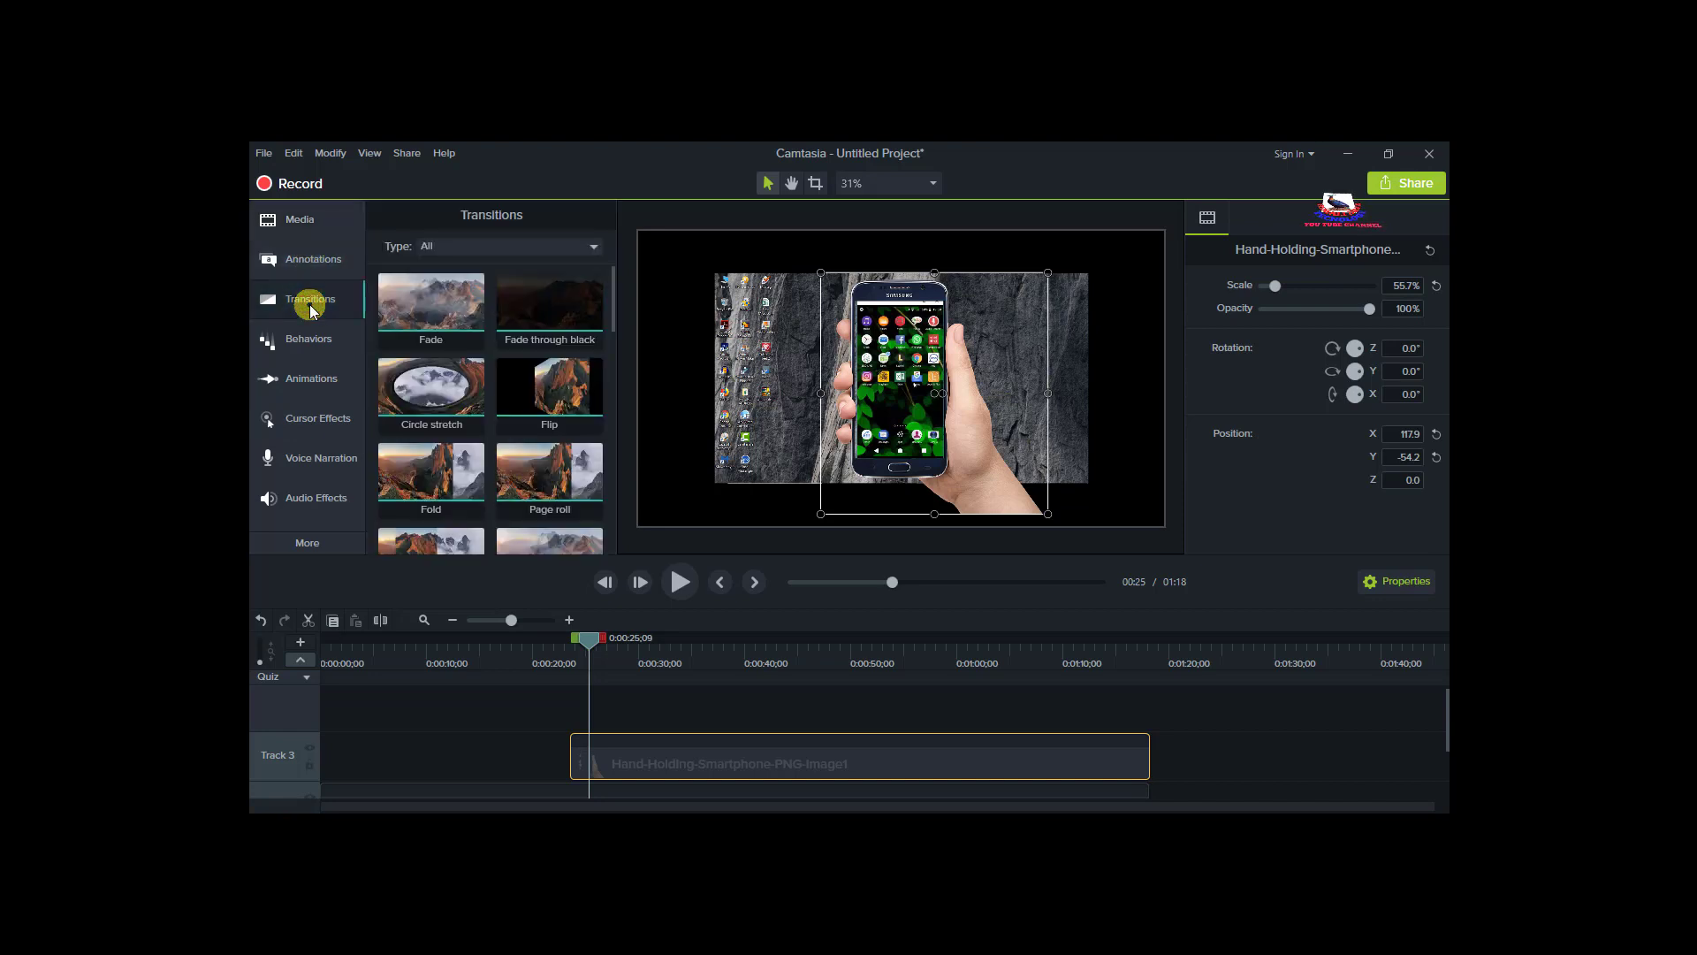
click(316, 259)
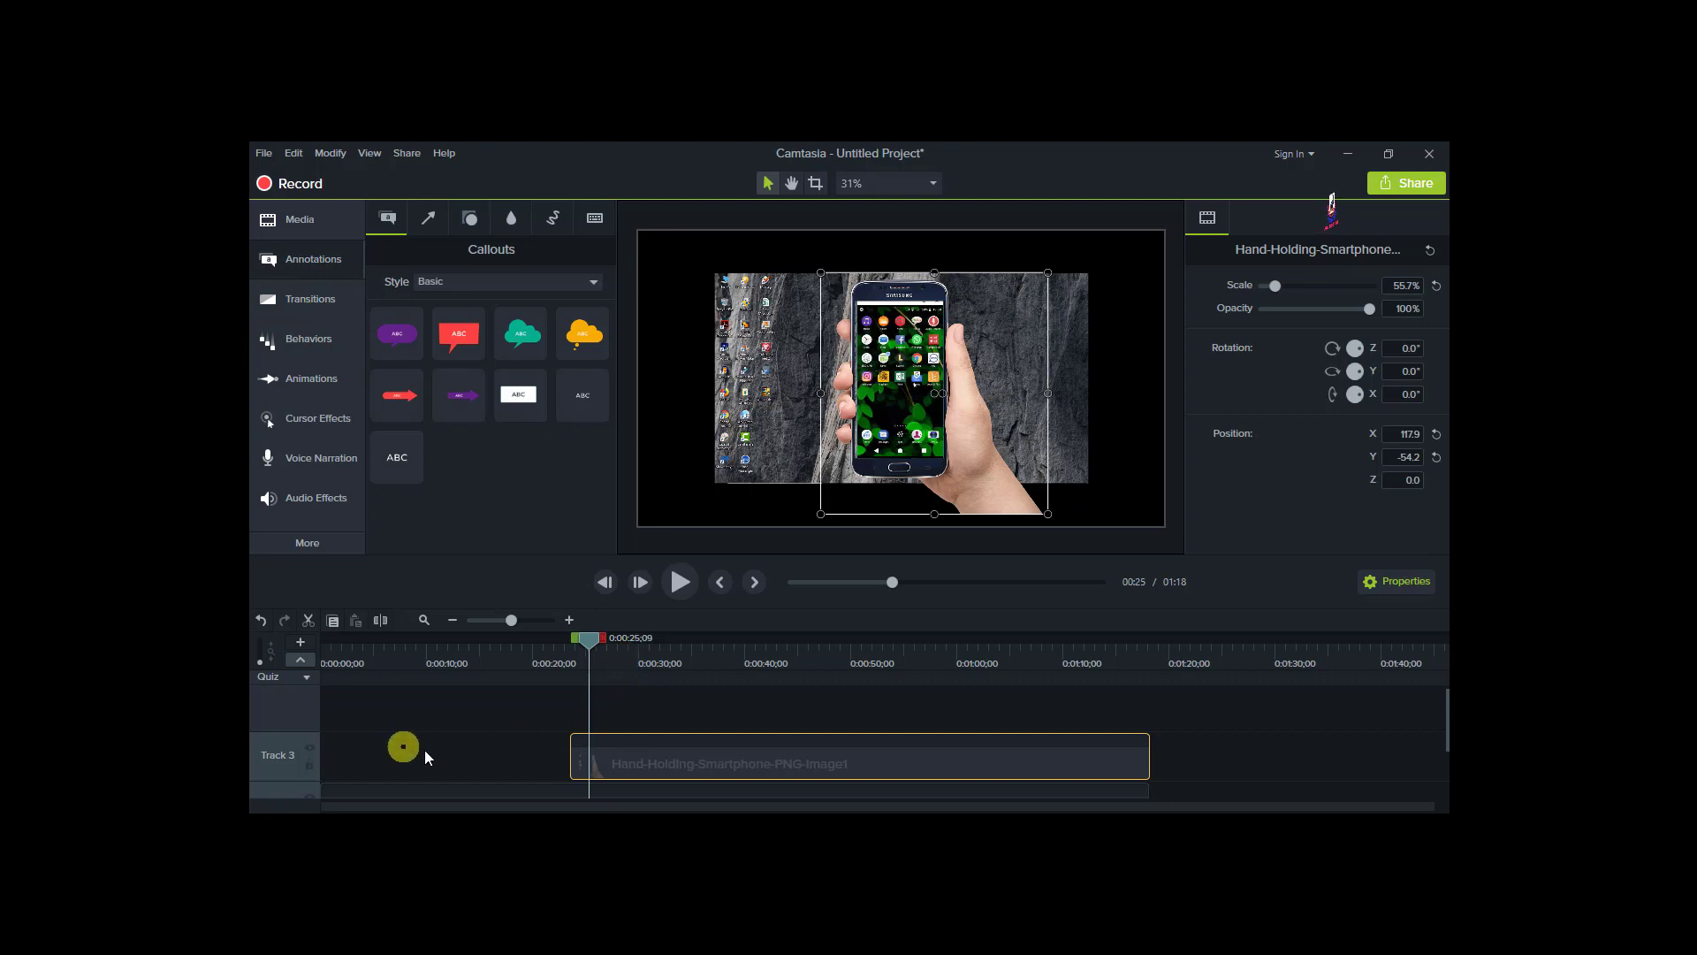
scroll(448, 746, down, 1)
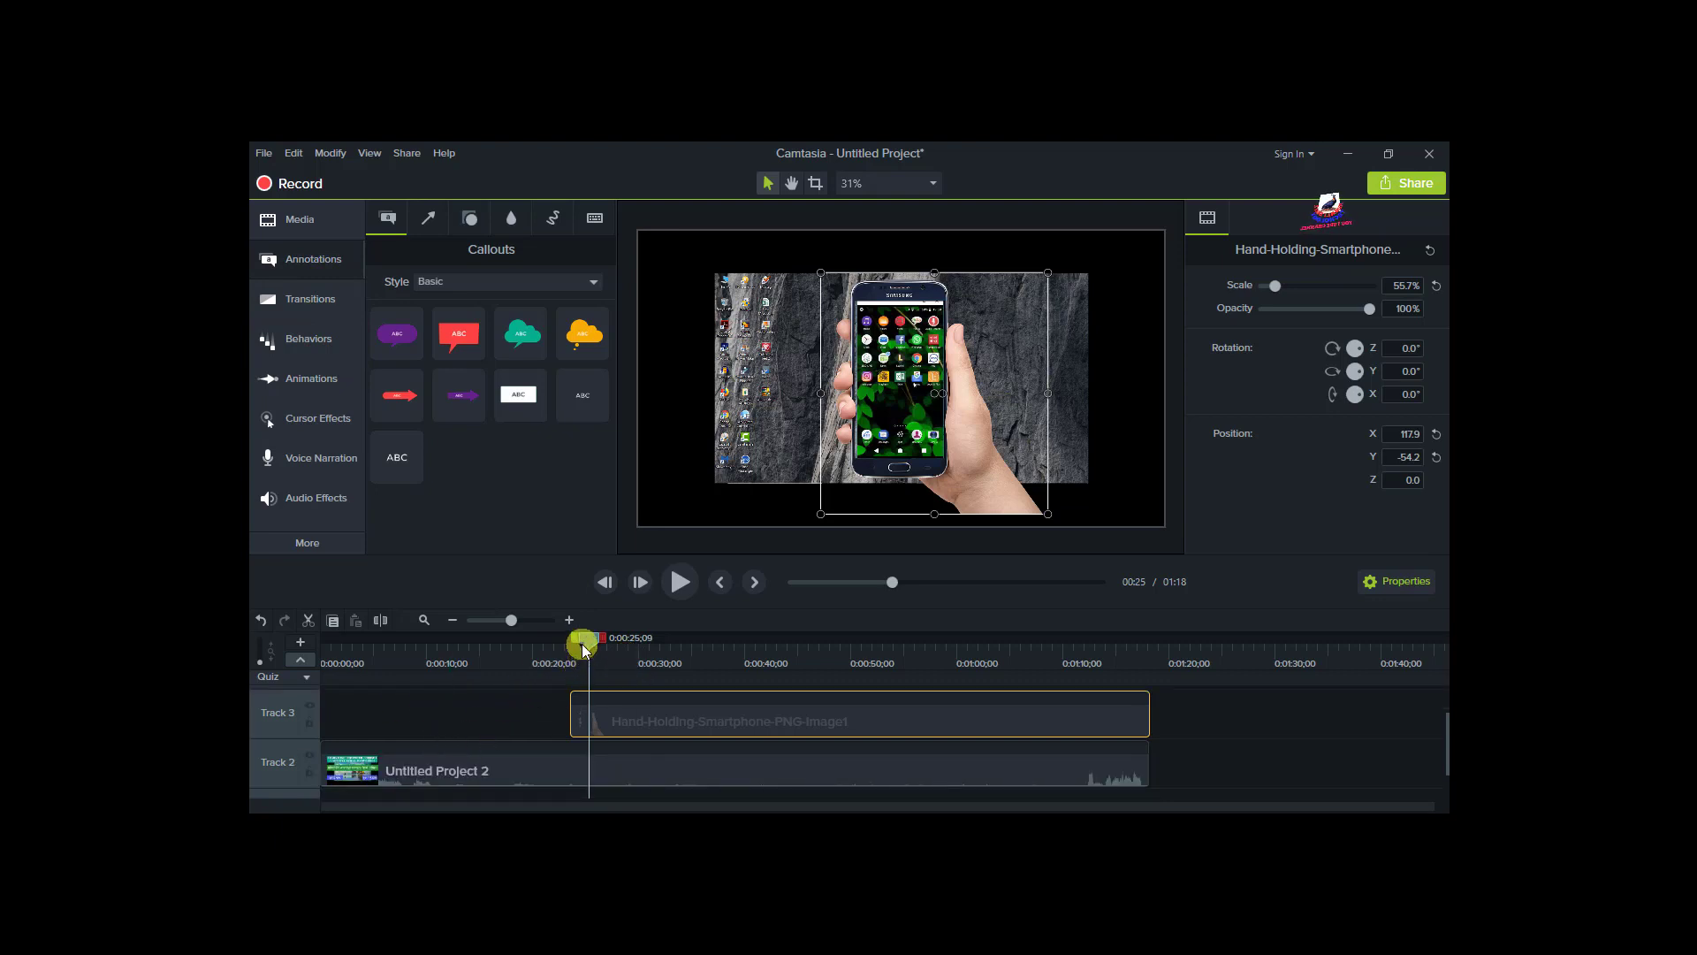
click(400, 655)
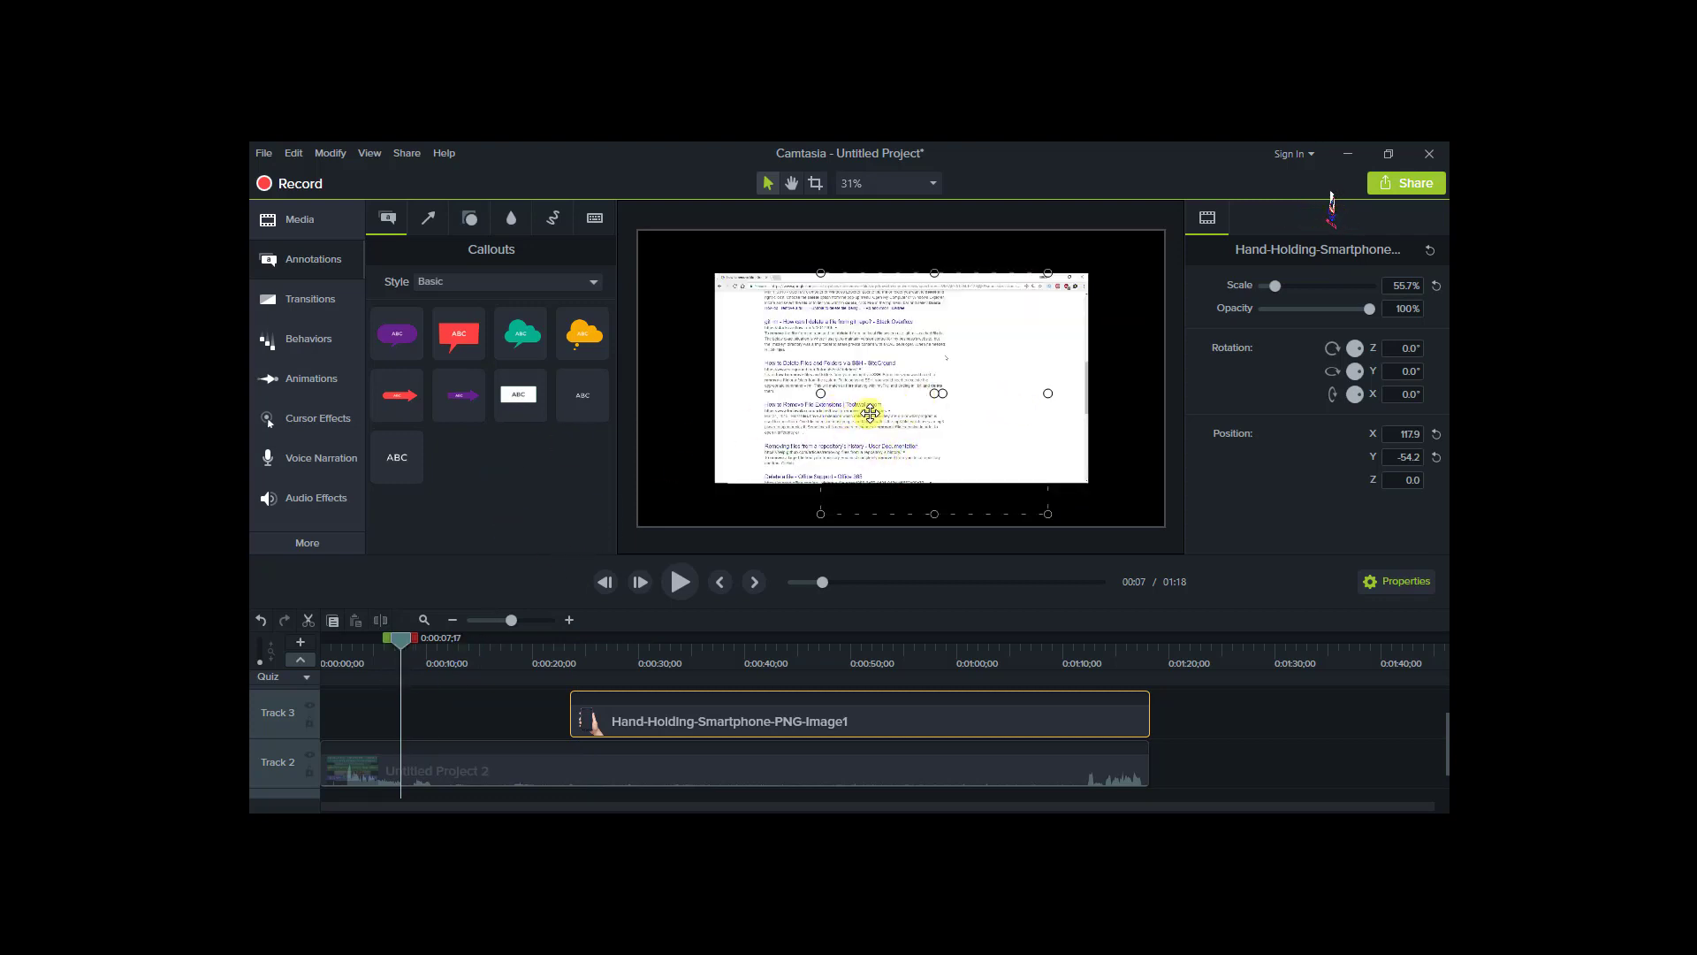
ctrl+scroll(869, 413, up, 2)
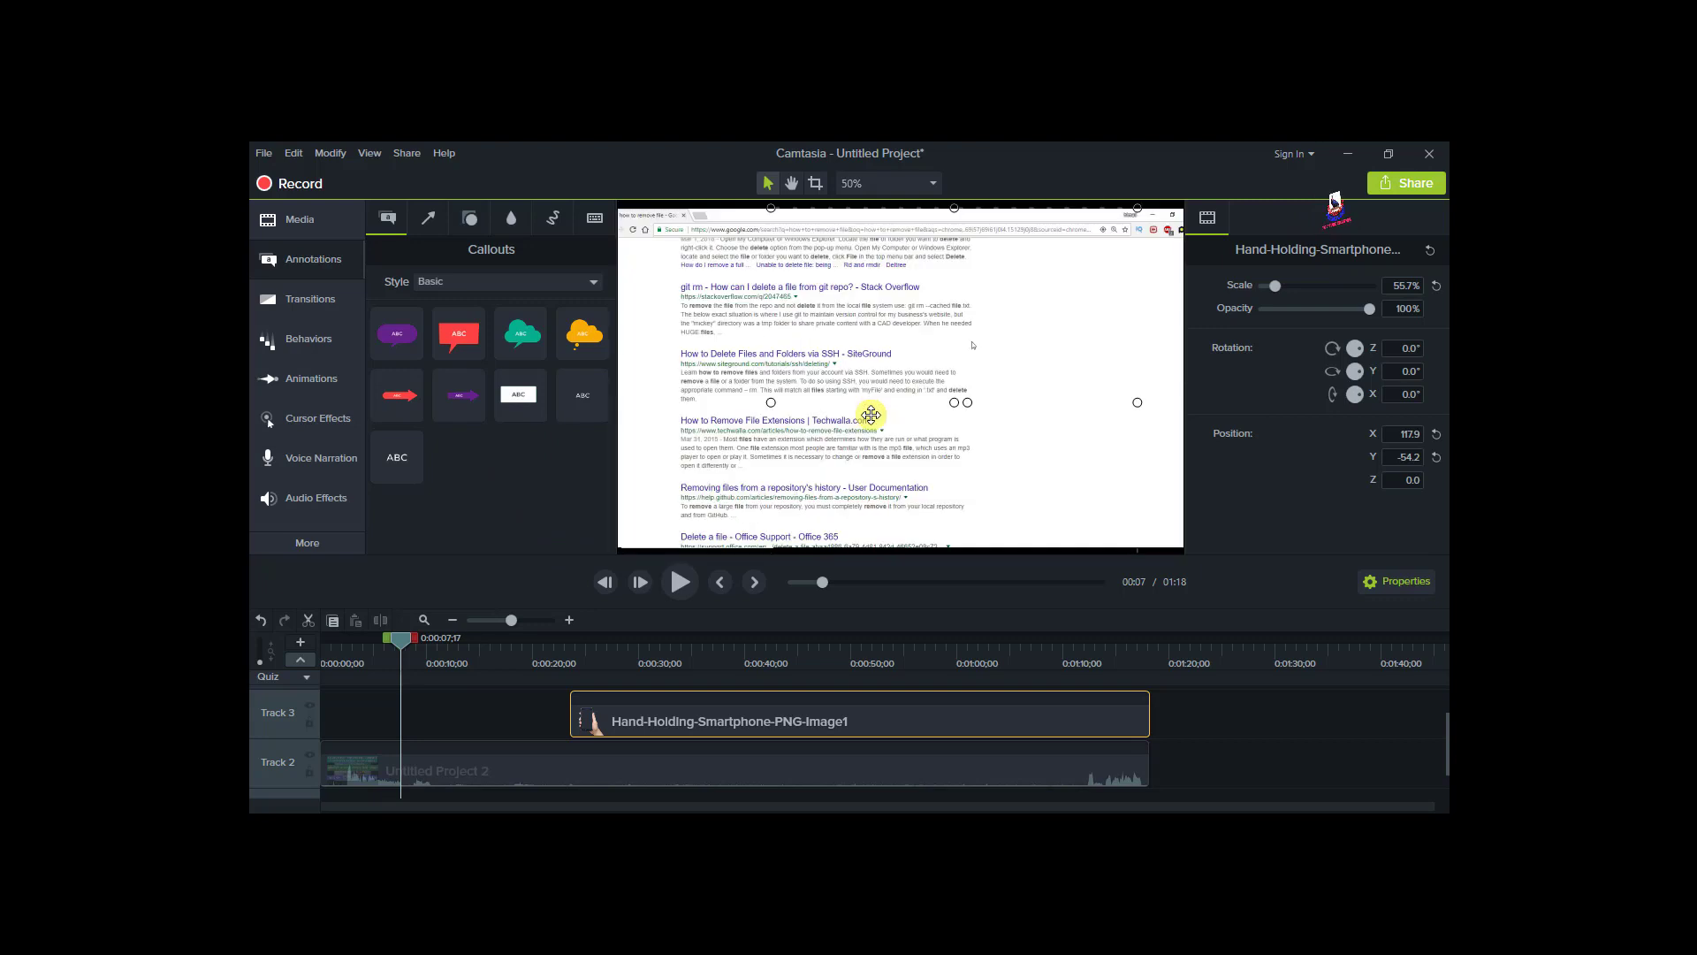
ctrl+scroll(871, 415, down, 2)
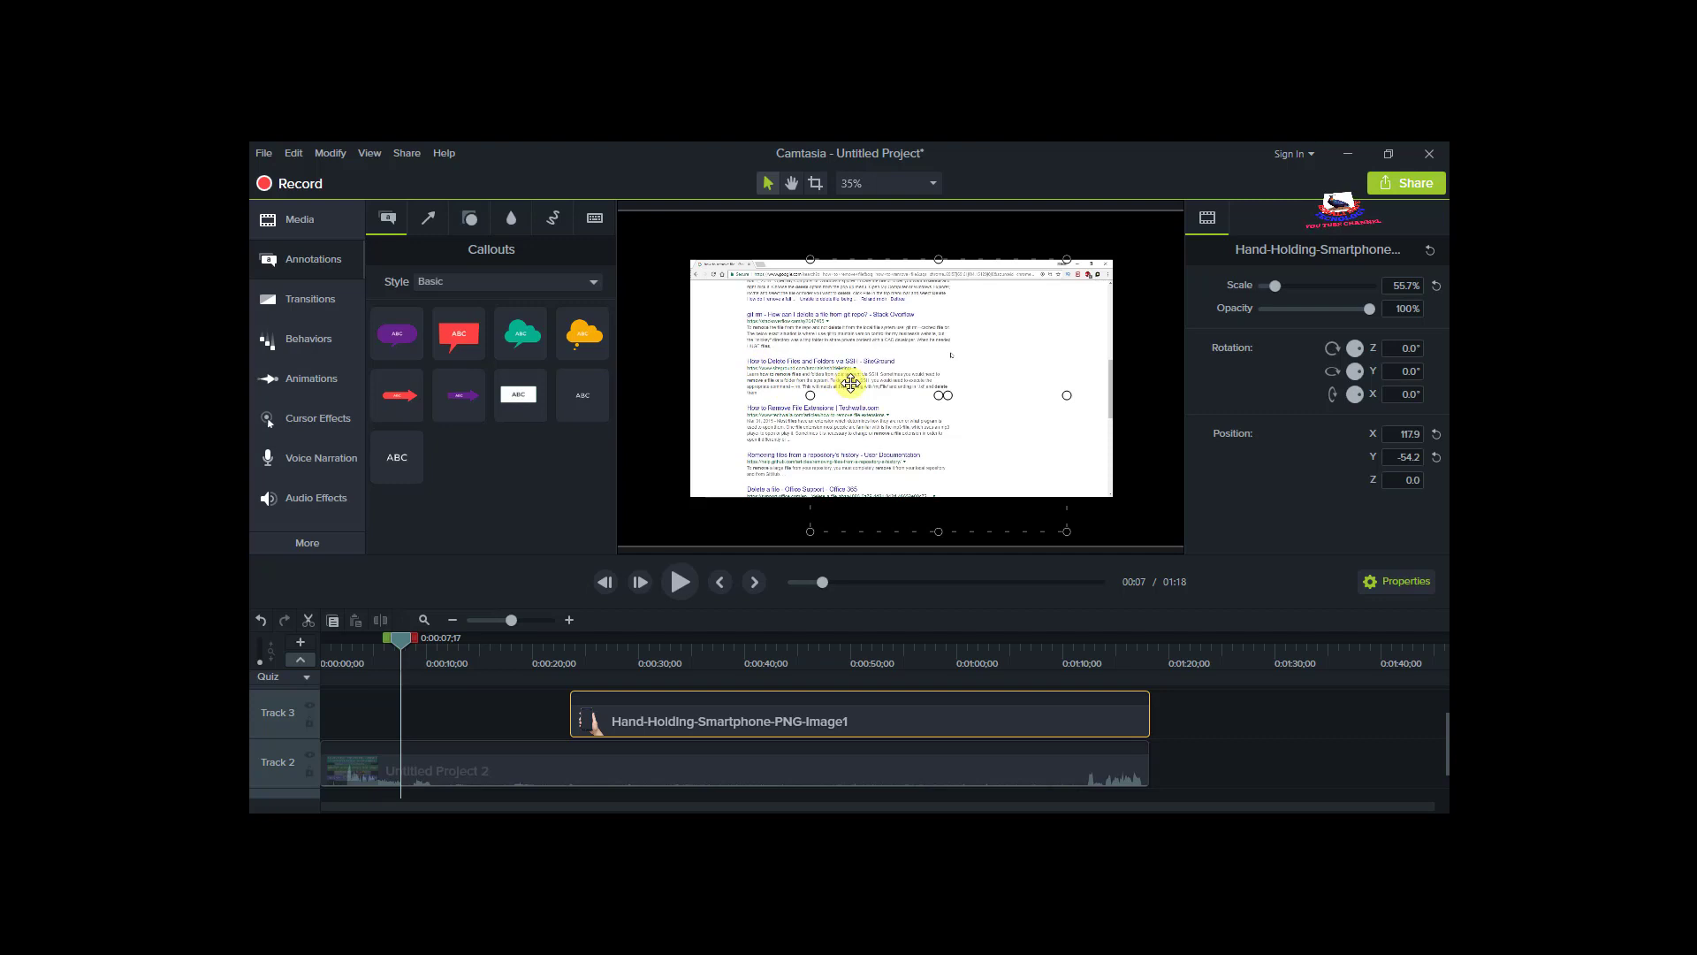
key(ctrl+equal)
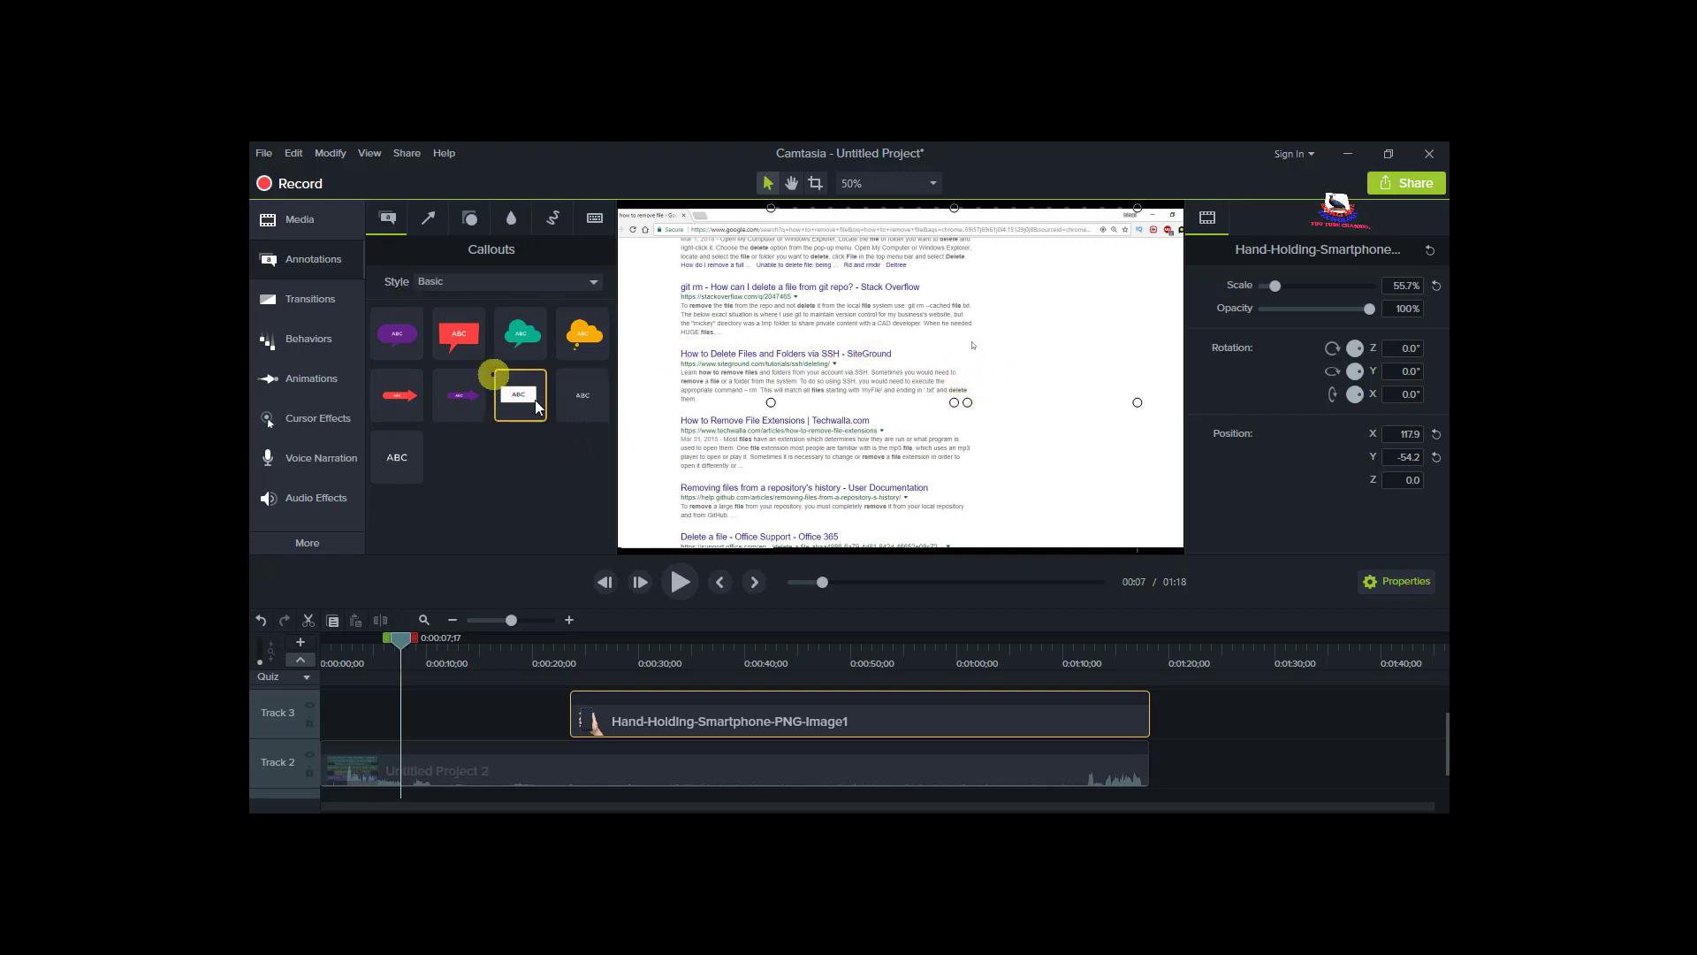
click(555, 227)
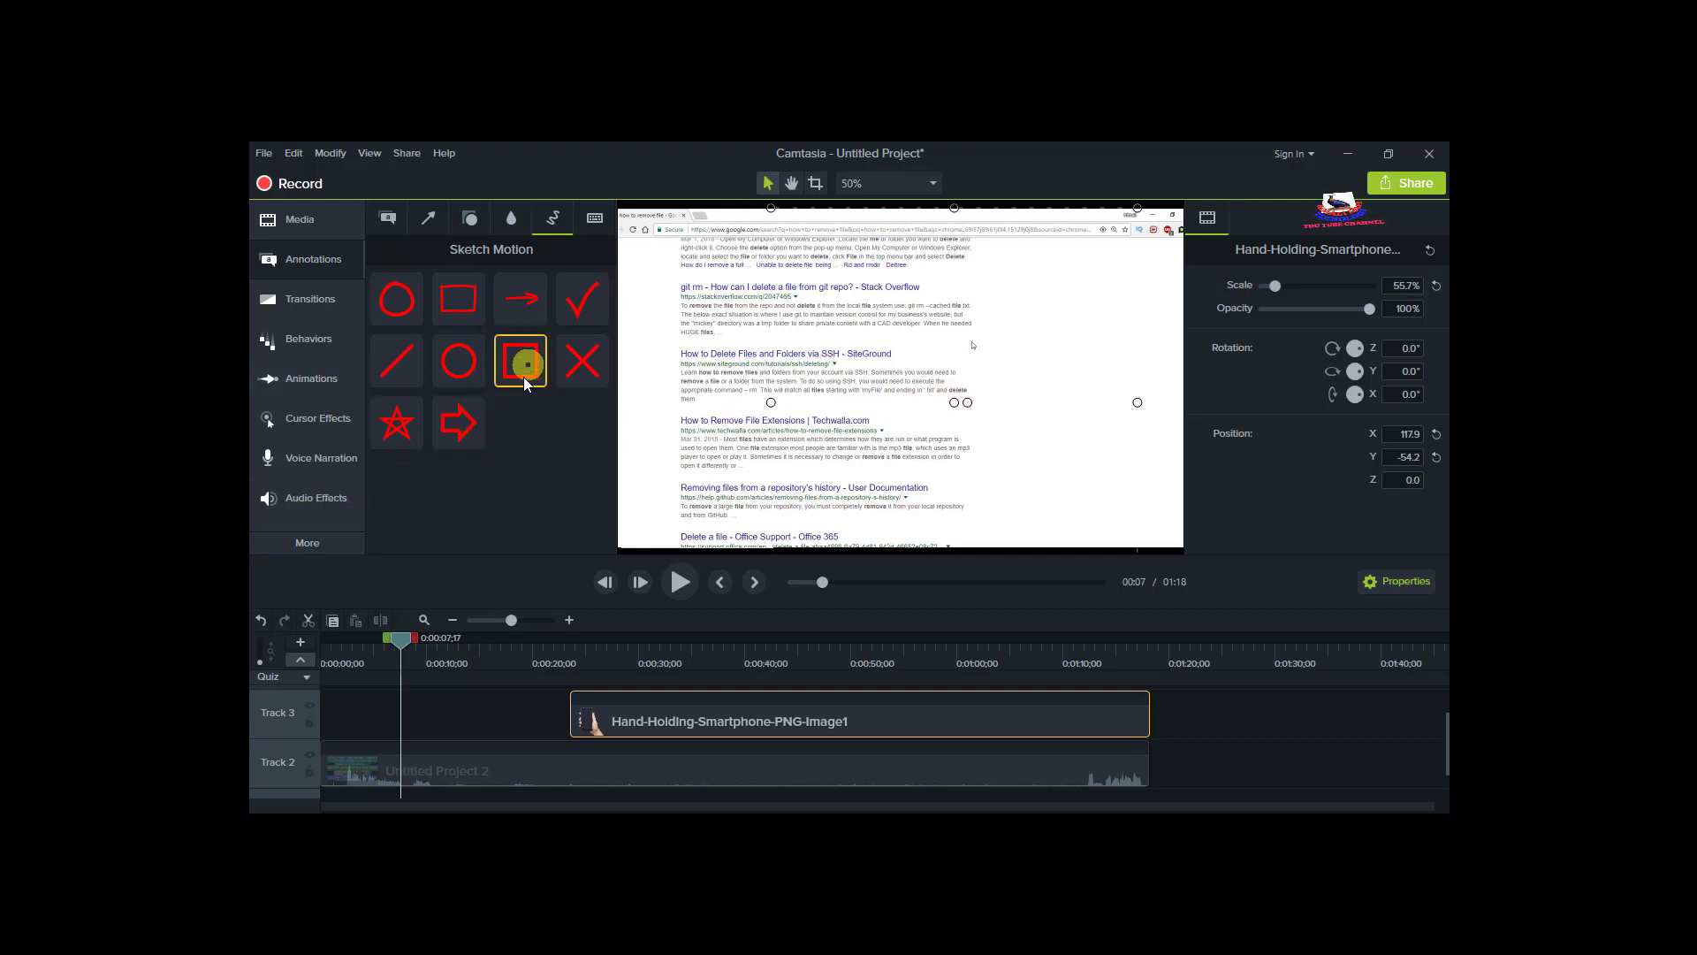
scroll(507, 781, up, 1)
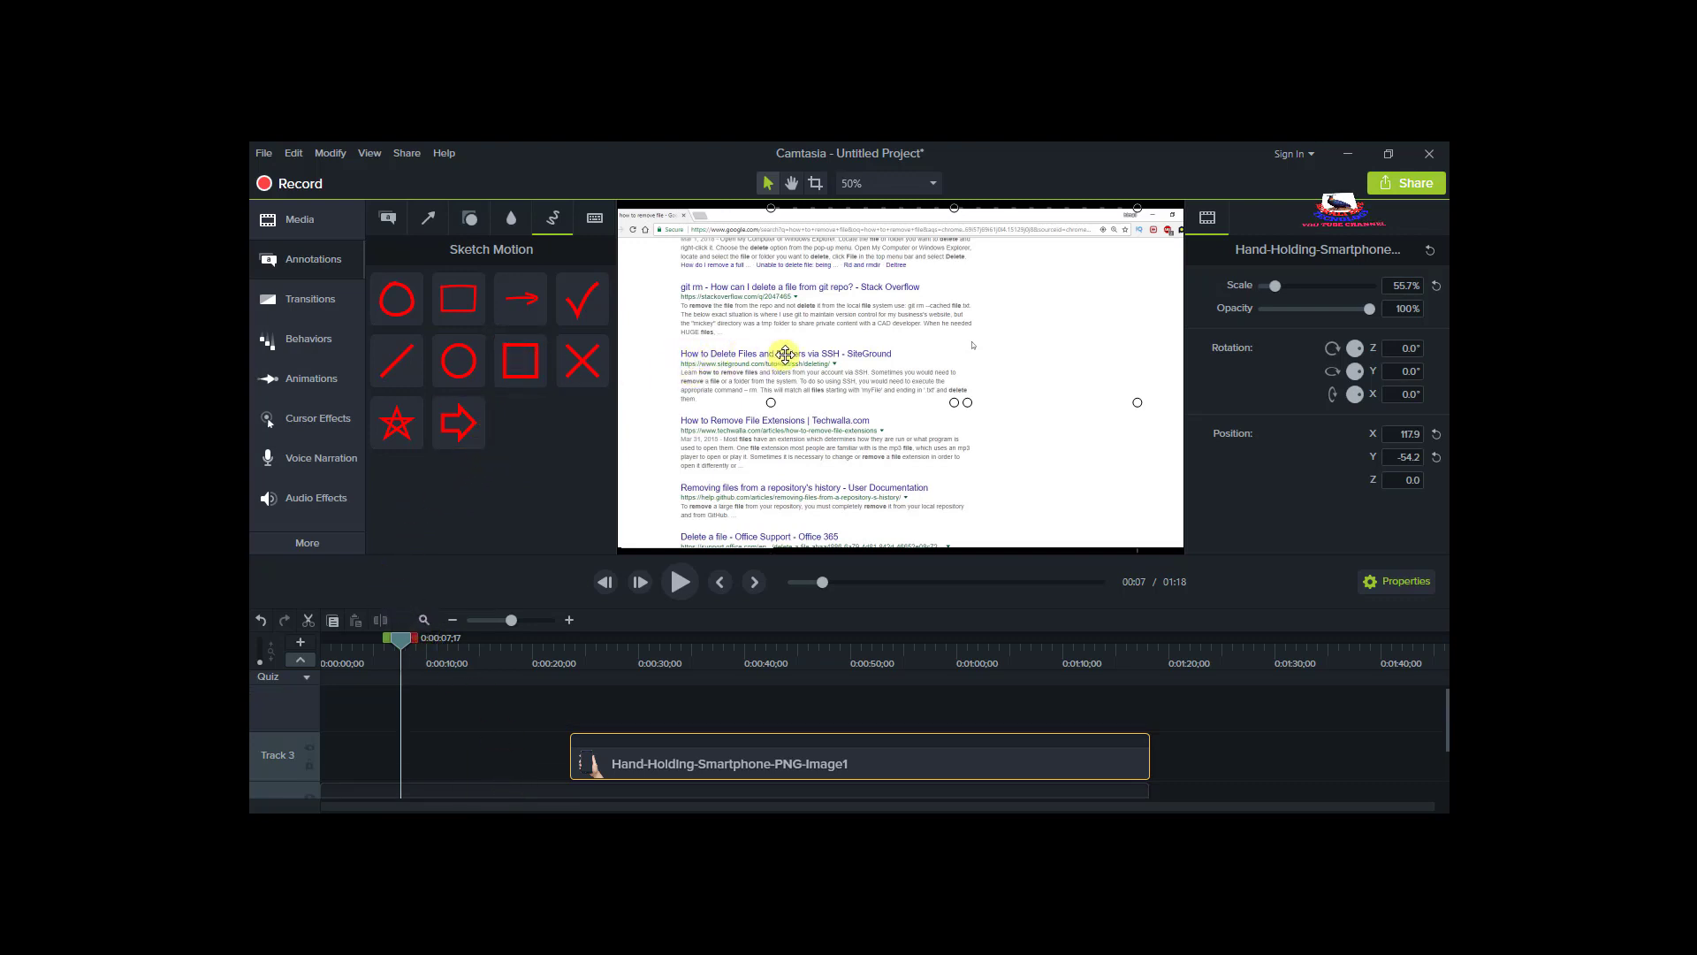
mouse_move(528, 366)
mouse_down()
mouse_move(519, 511)
mouse_move(430, 751)
mouse_up()
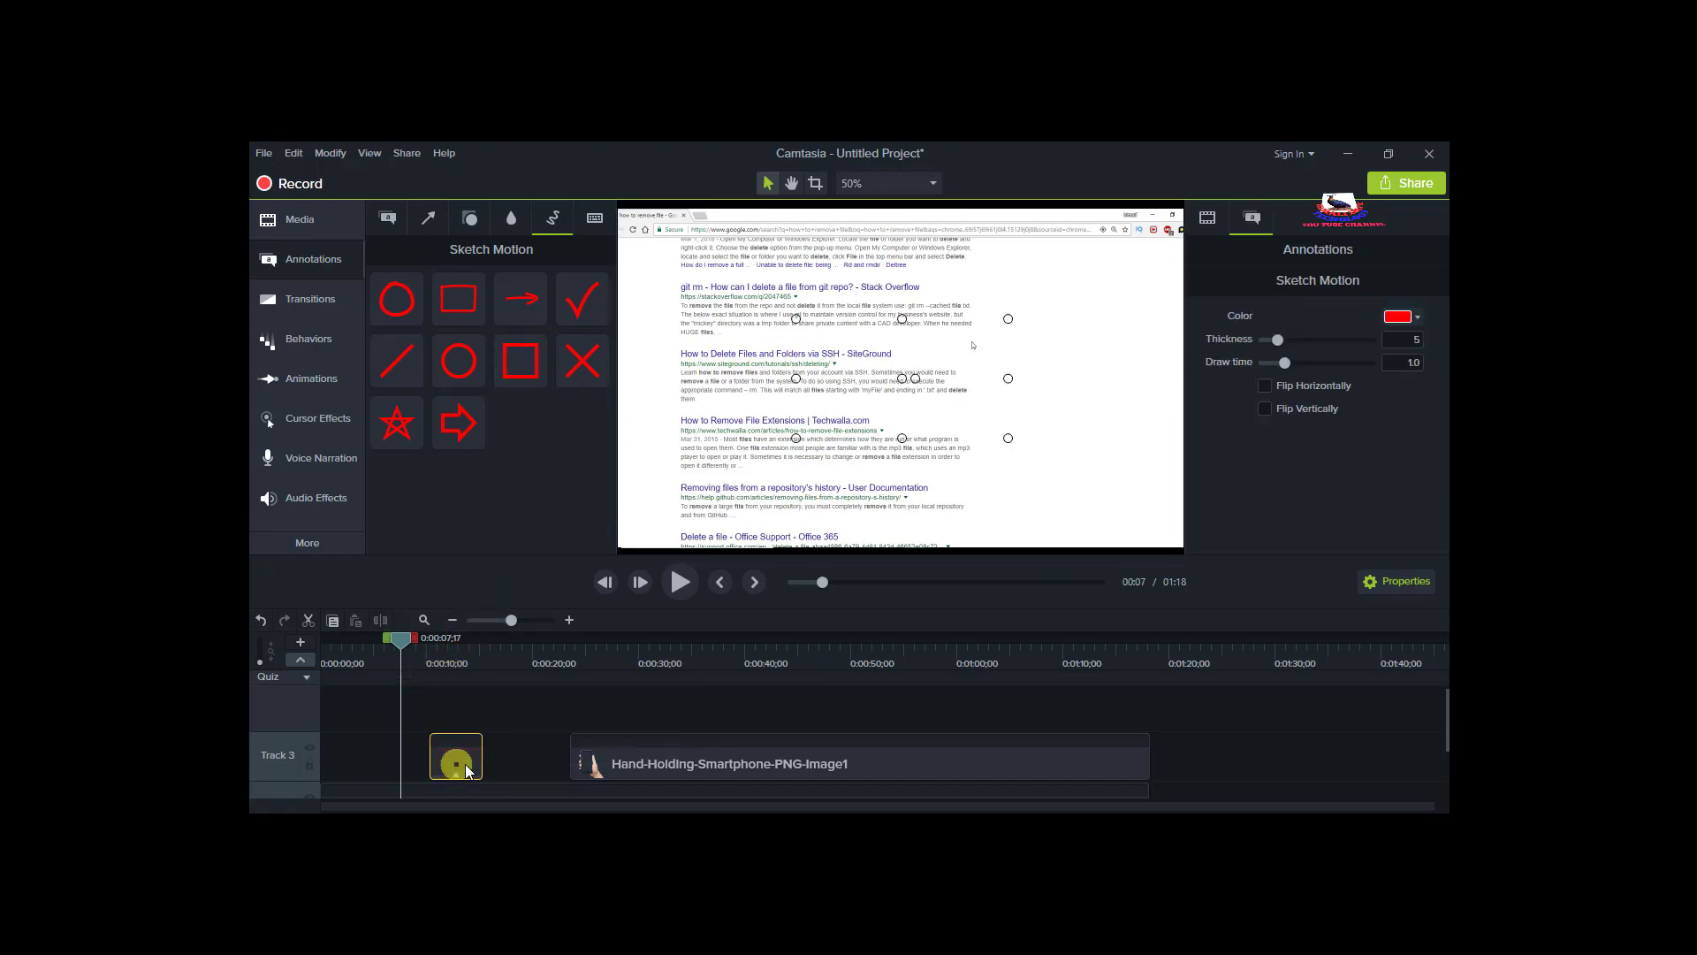
Stretch the rectangle clip from 0:00:02;10 to the hand image clip and fit the rectangle around the "How to Delete Files and Folders via SSH" title
drag(483, 761, 567, 769)
drag(427, 761, 344, 758)
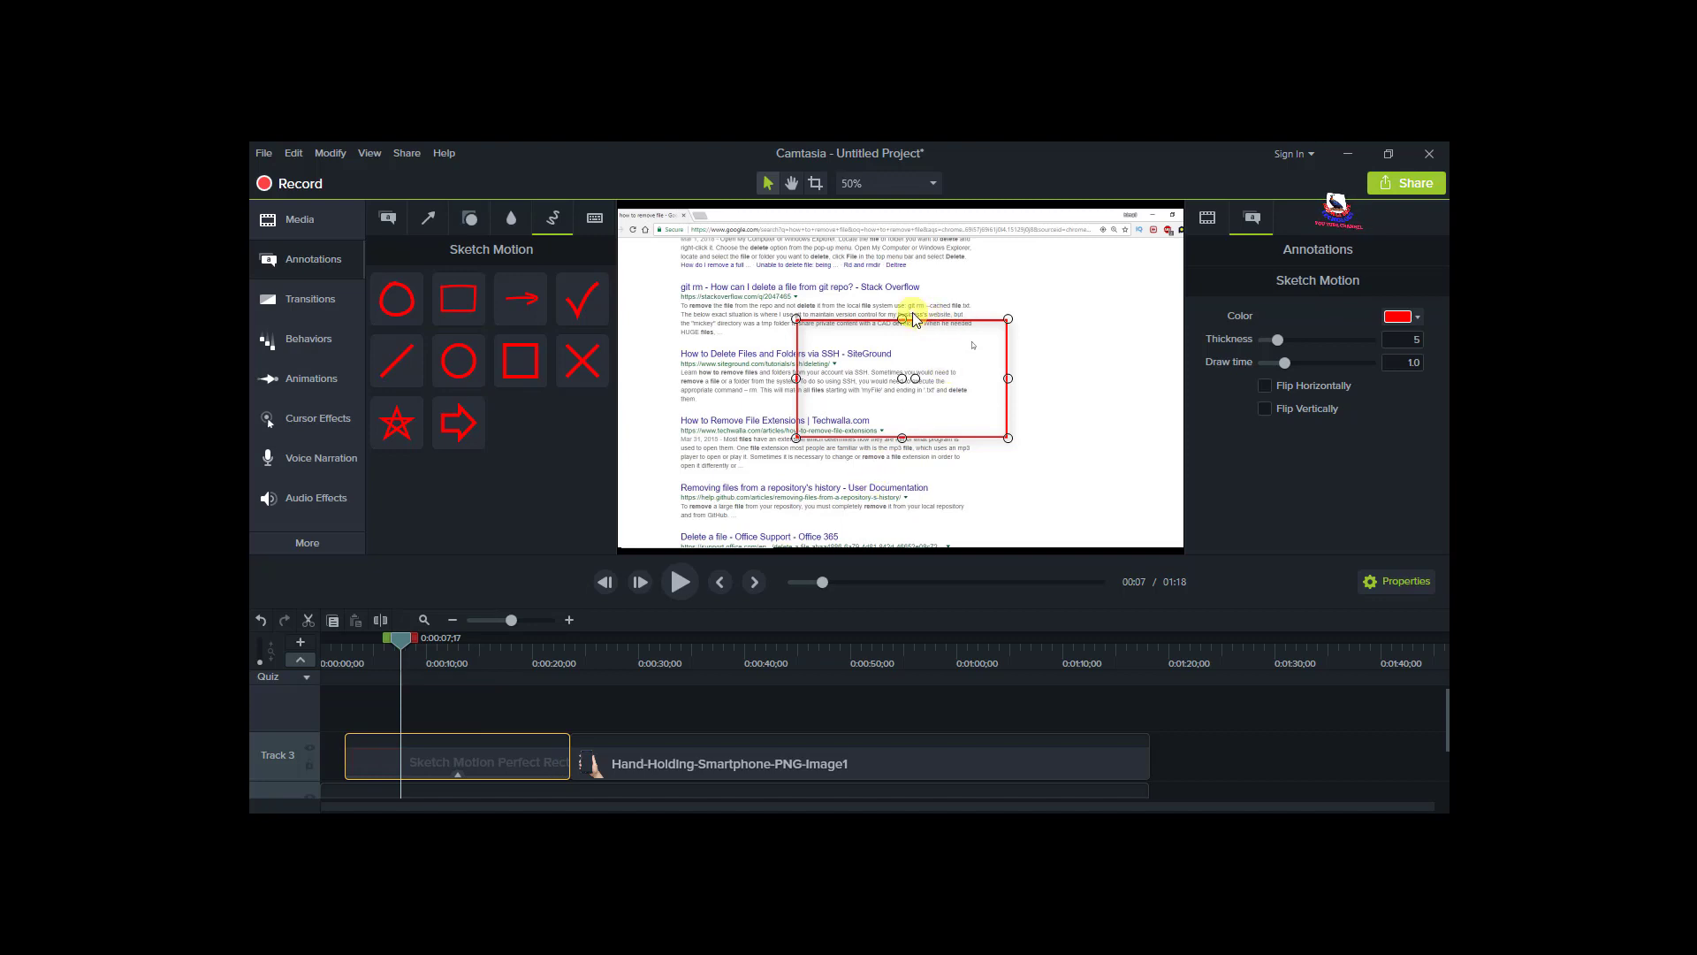
mouse_move(902, 317)
mouse_down()
mouse_move(903, 403)
mouse_move(833, 349)
mouse_move(775, 342)
mouse_up()
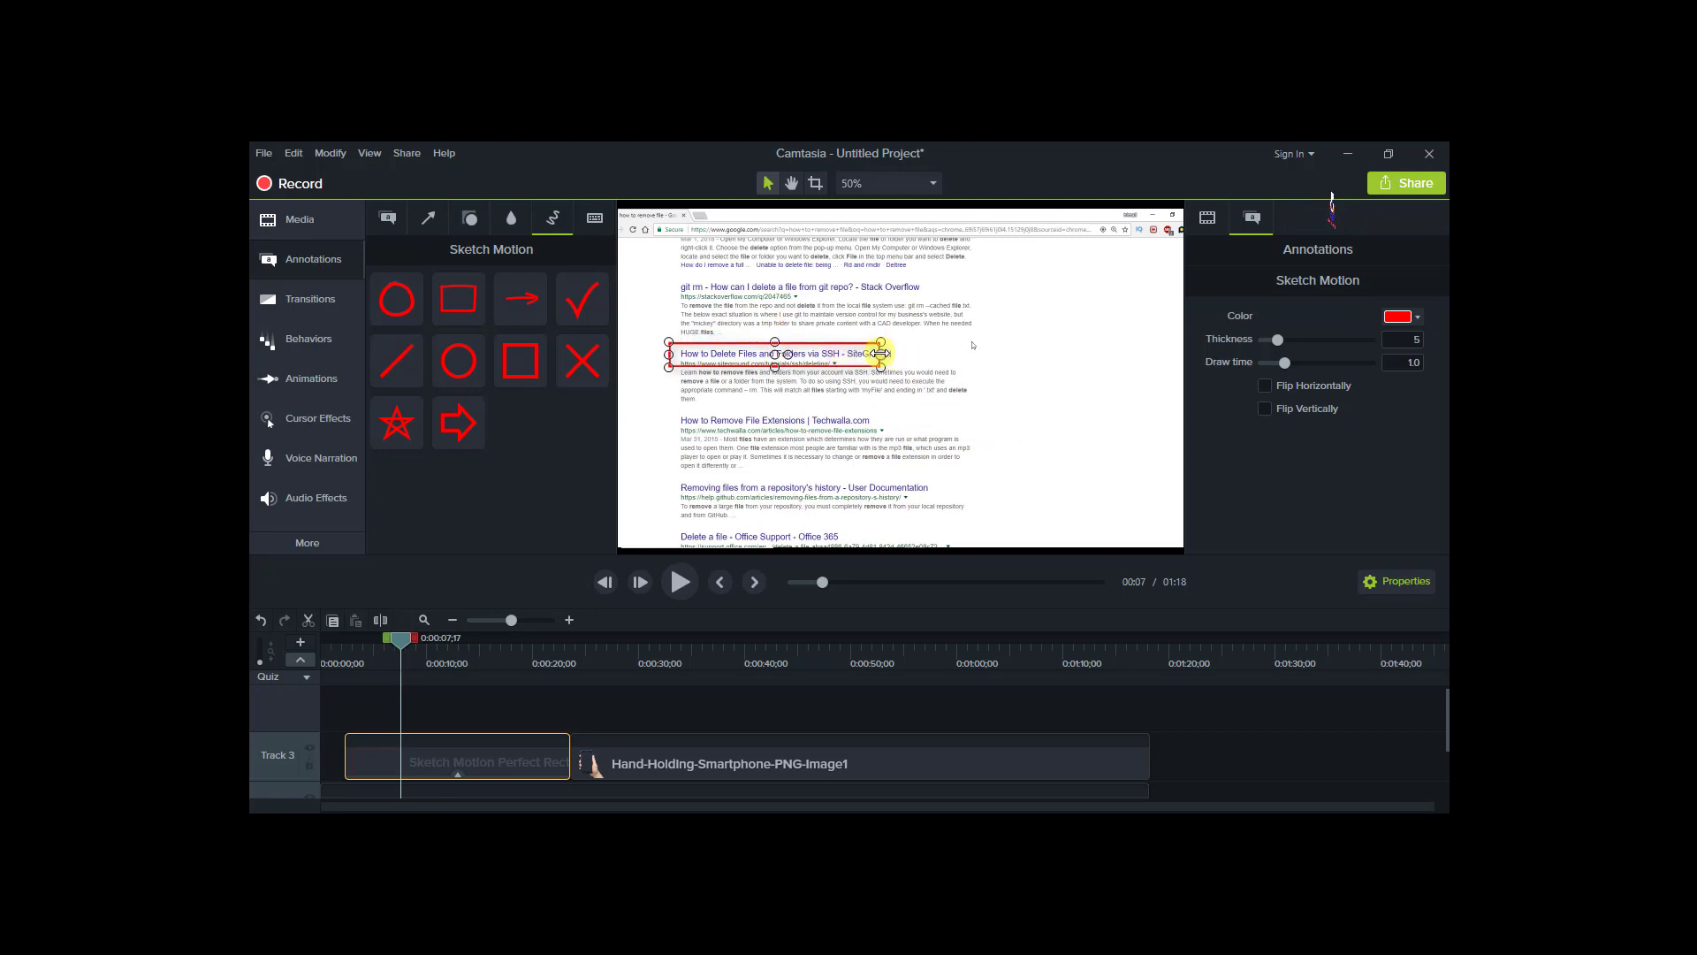
drag(884, 354, 901, 354)
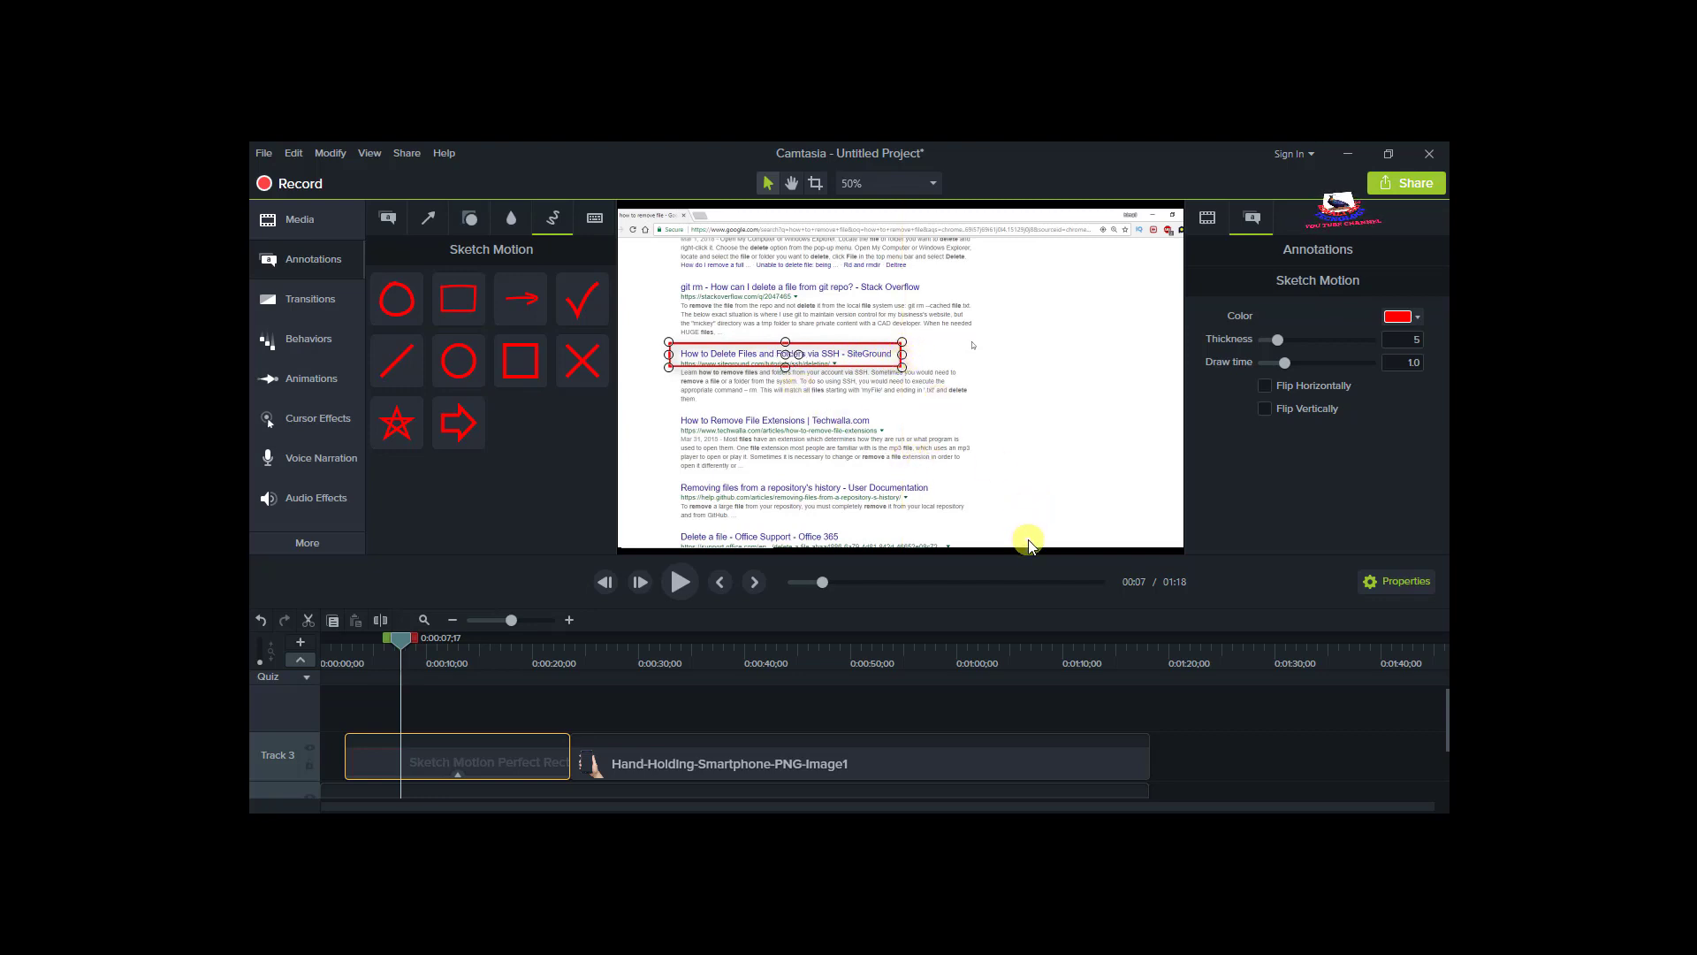
click(1145, 521)
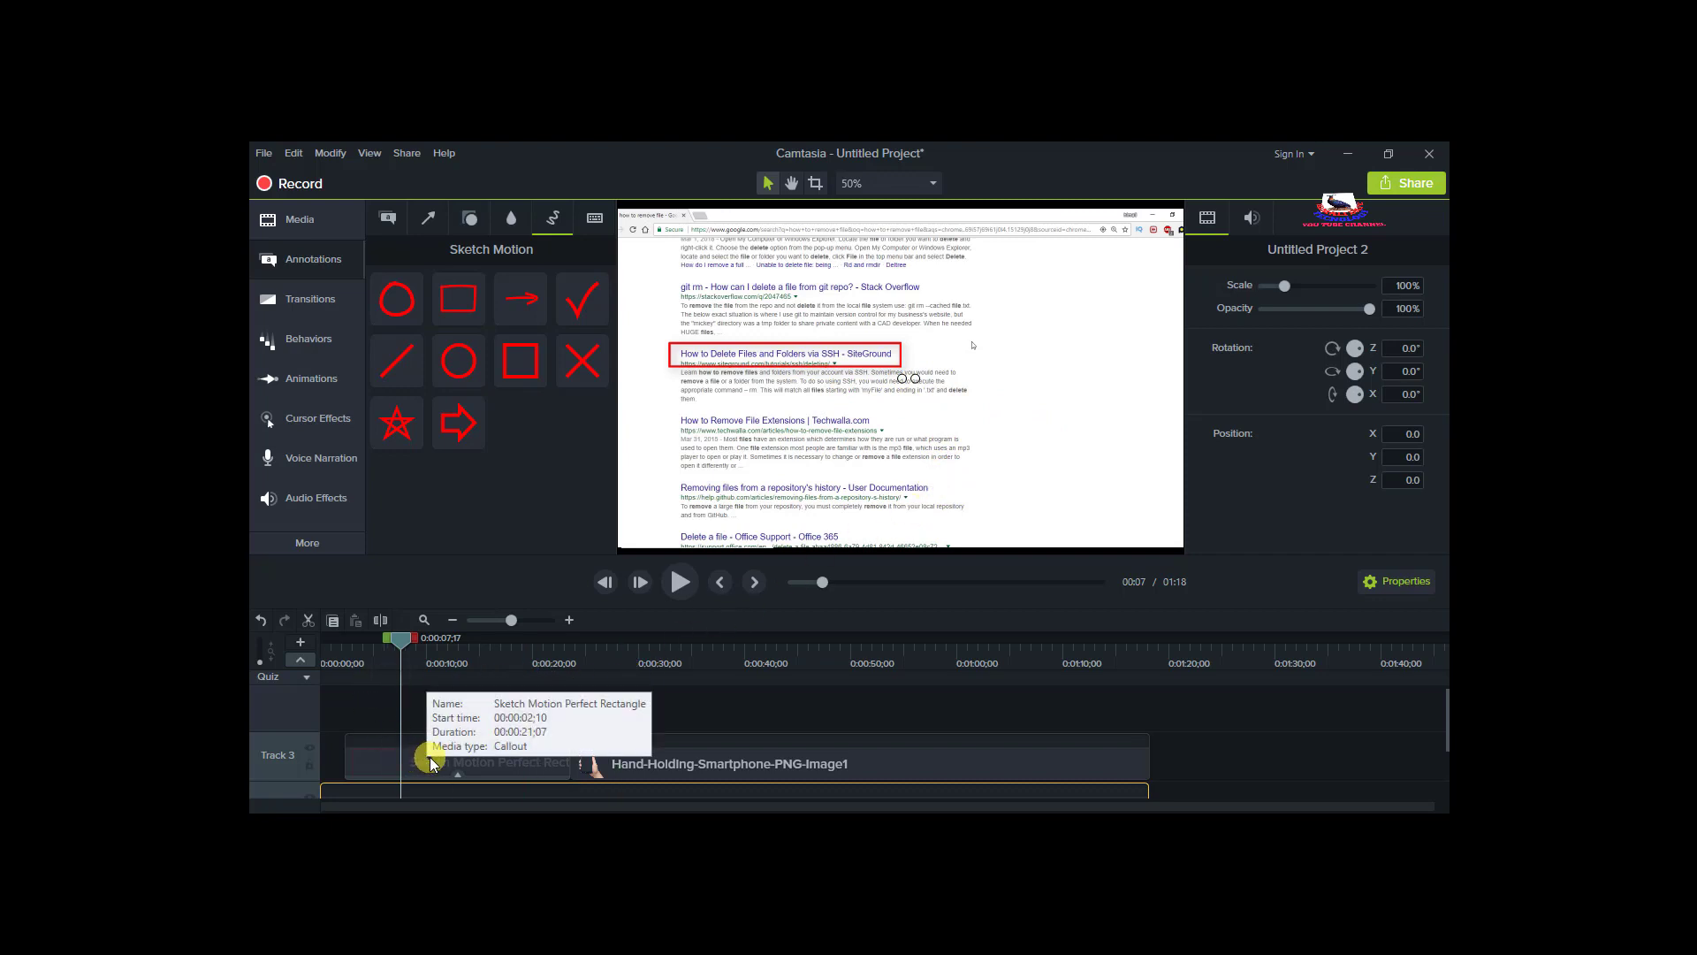
Play the video from 0:00:07;17 to 0:00:19;12 to check the sketch rectangle against the page content
click(679, 584)
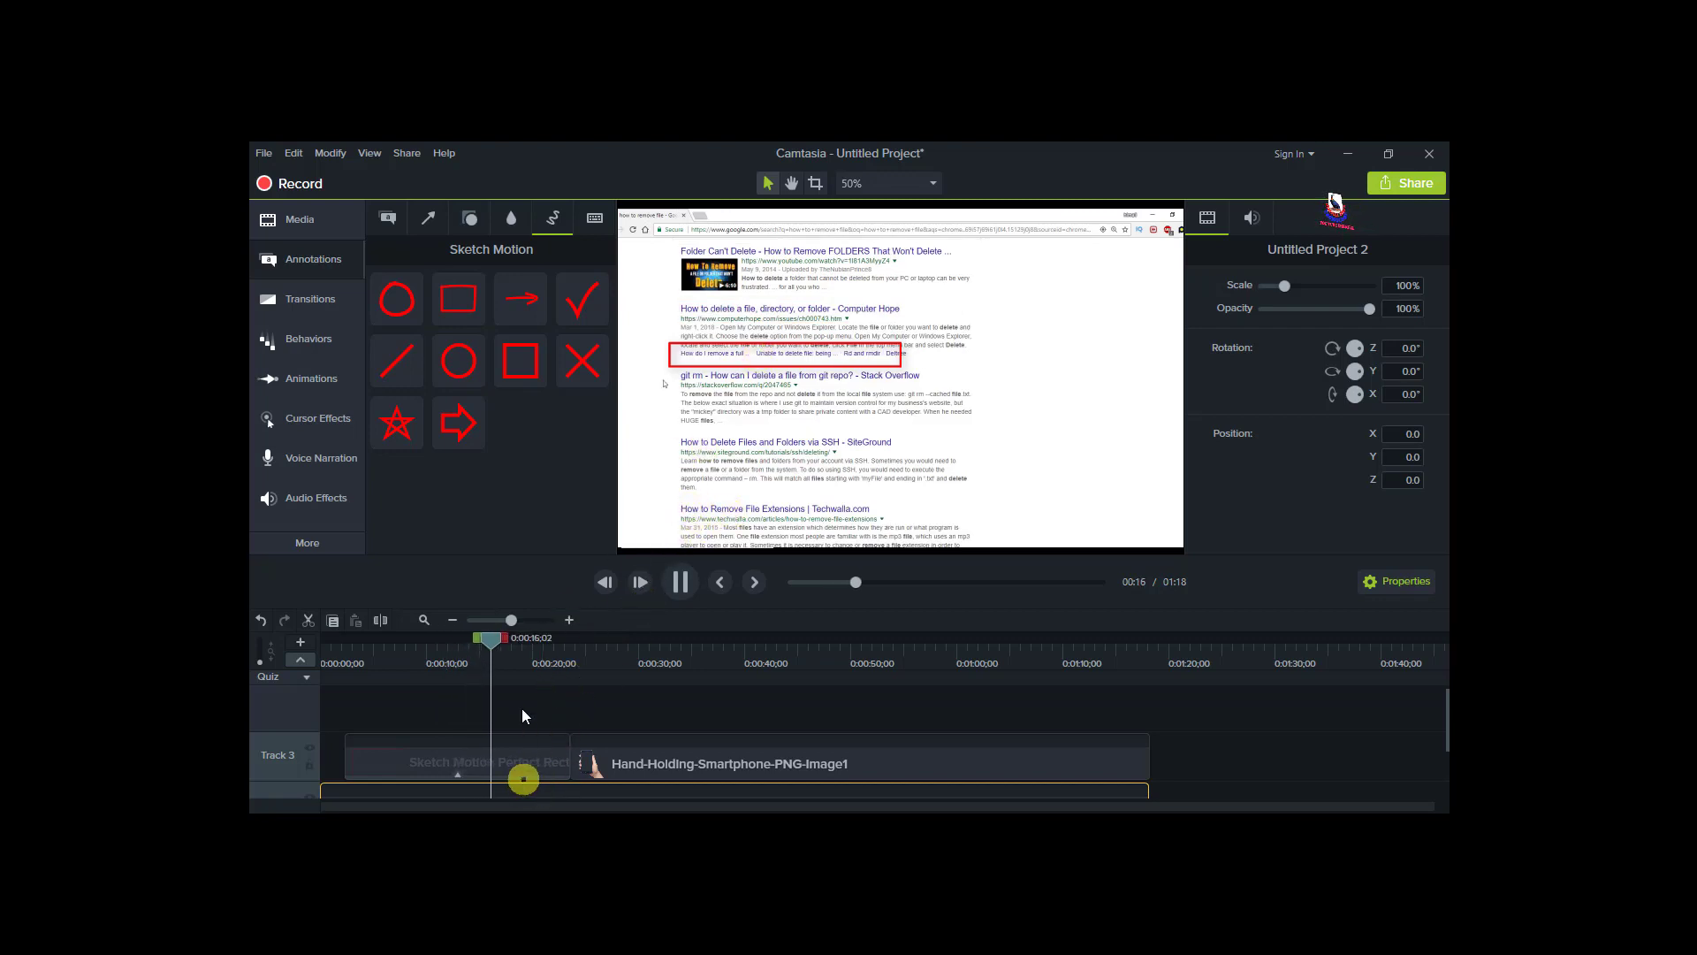
click(675, 585)
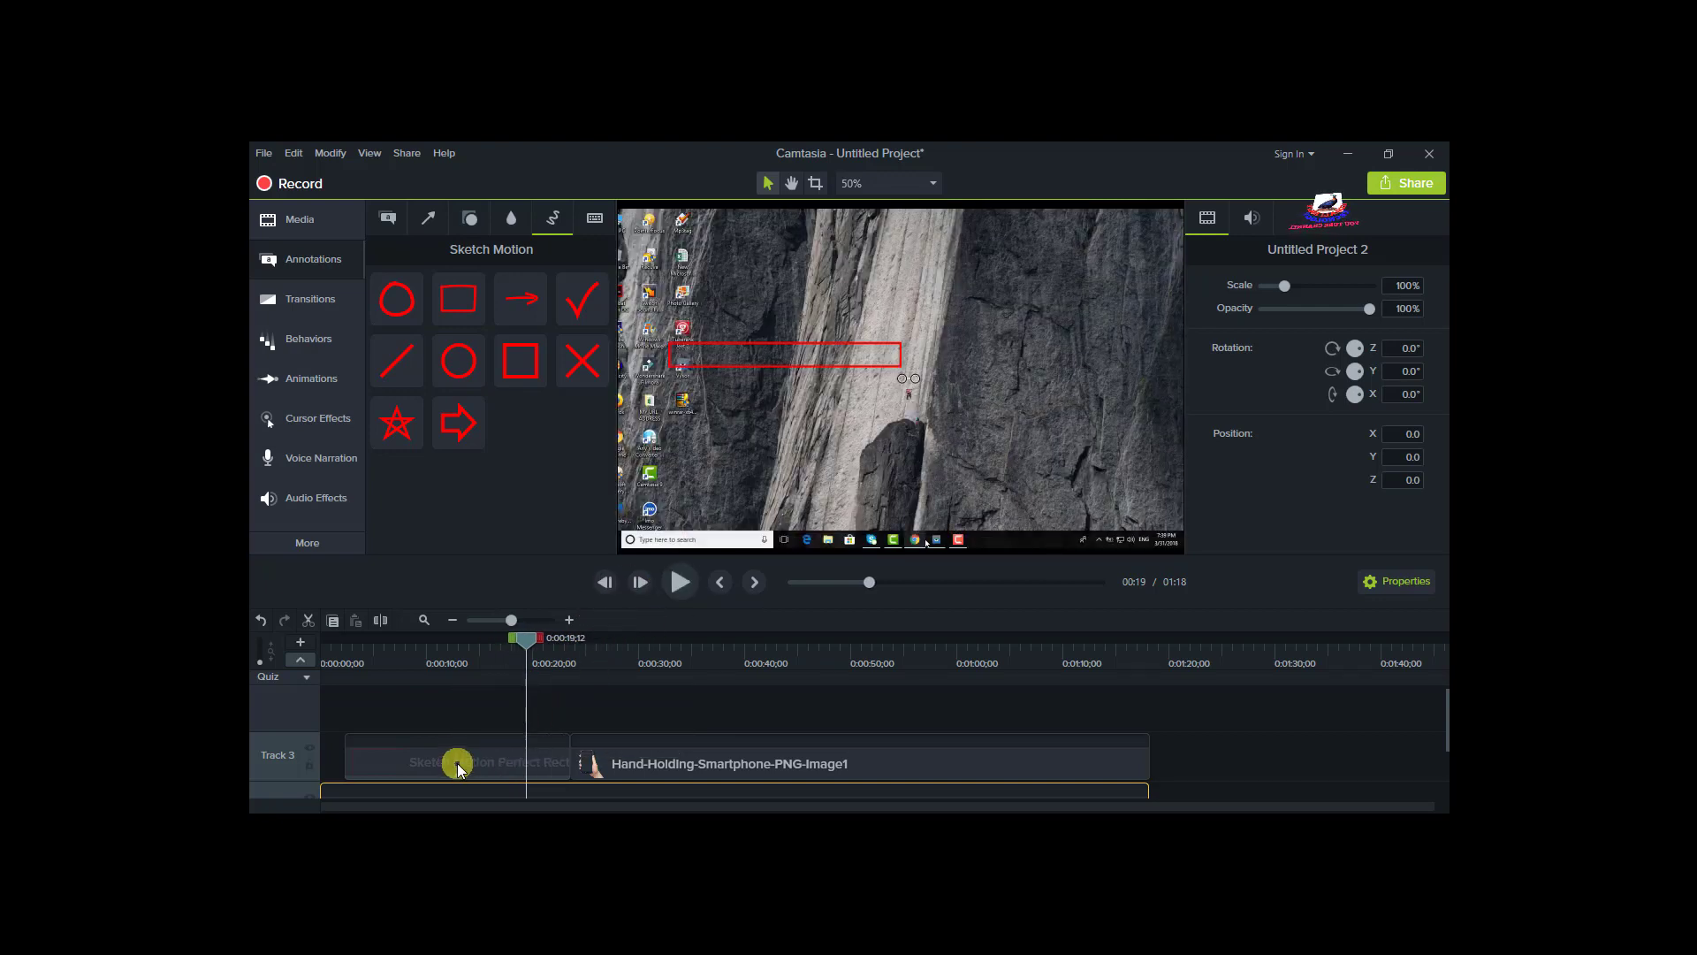
Trim the end of the sketch rectangle clip near 0:00:07 so its duration is 0:00:05;12
click(458, 762)
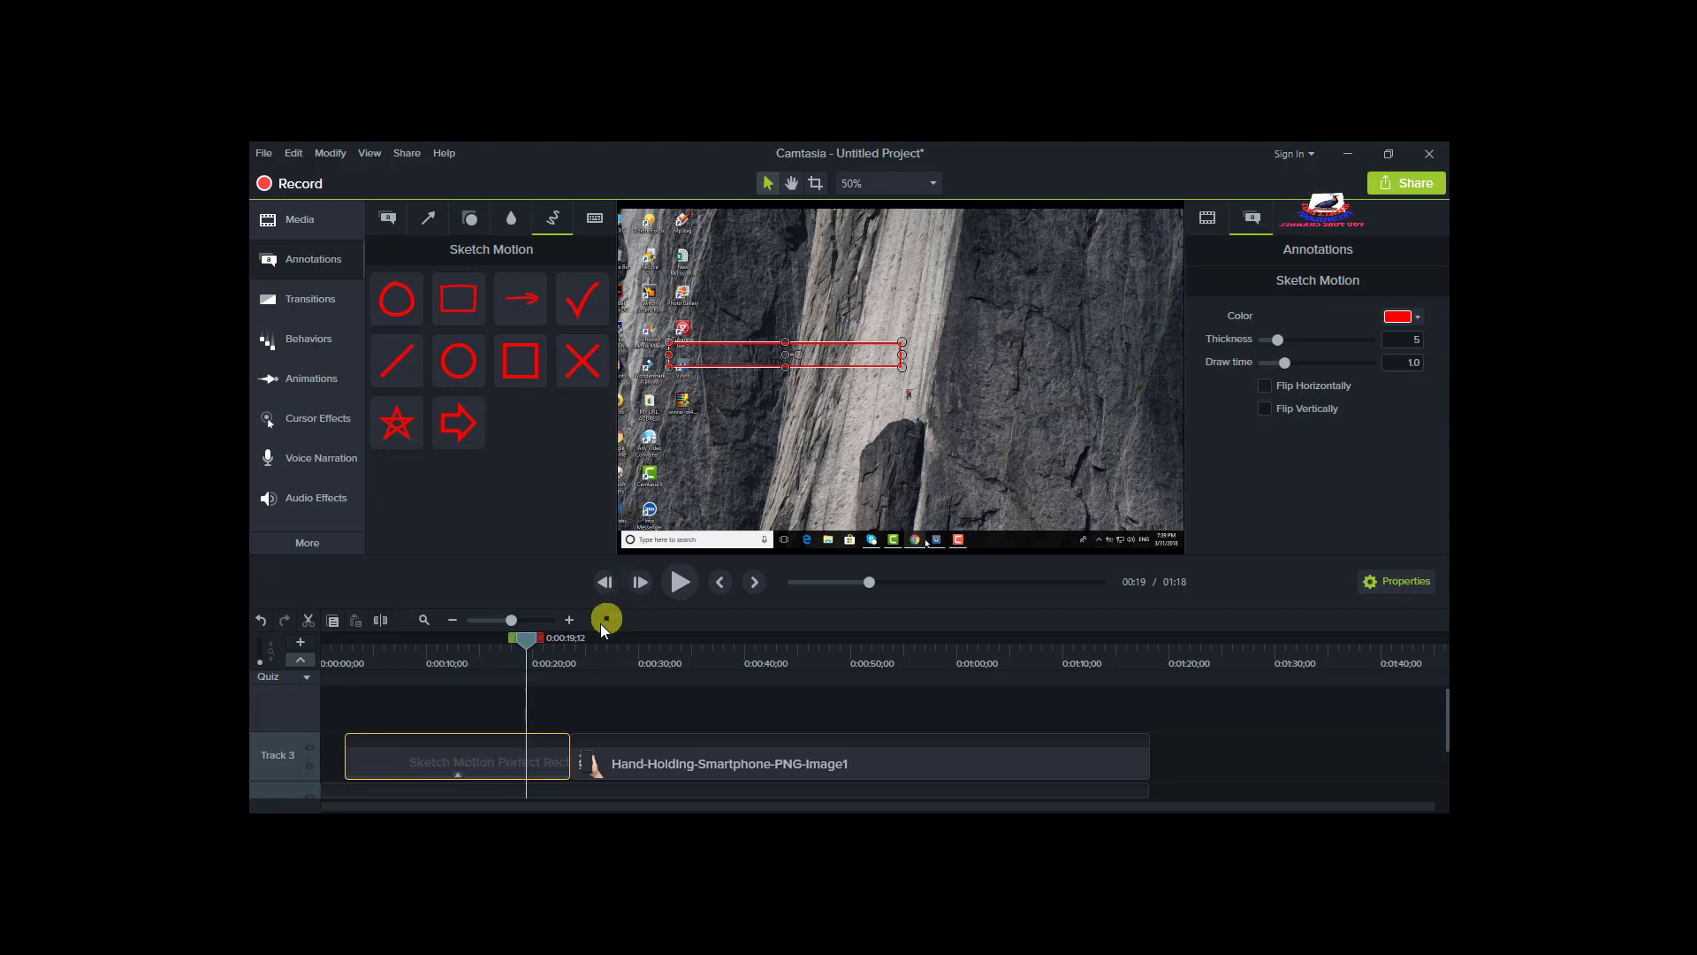
drag(529, 644, 397, 655)
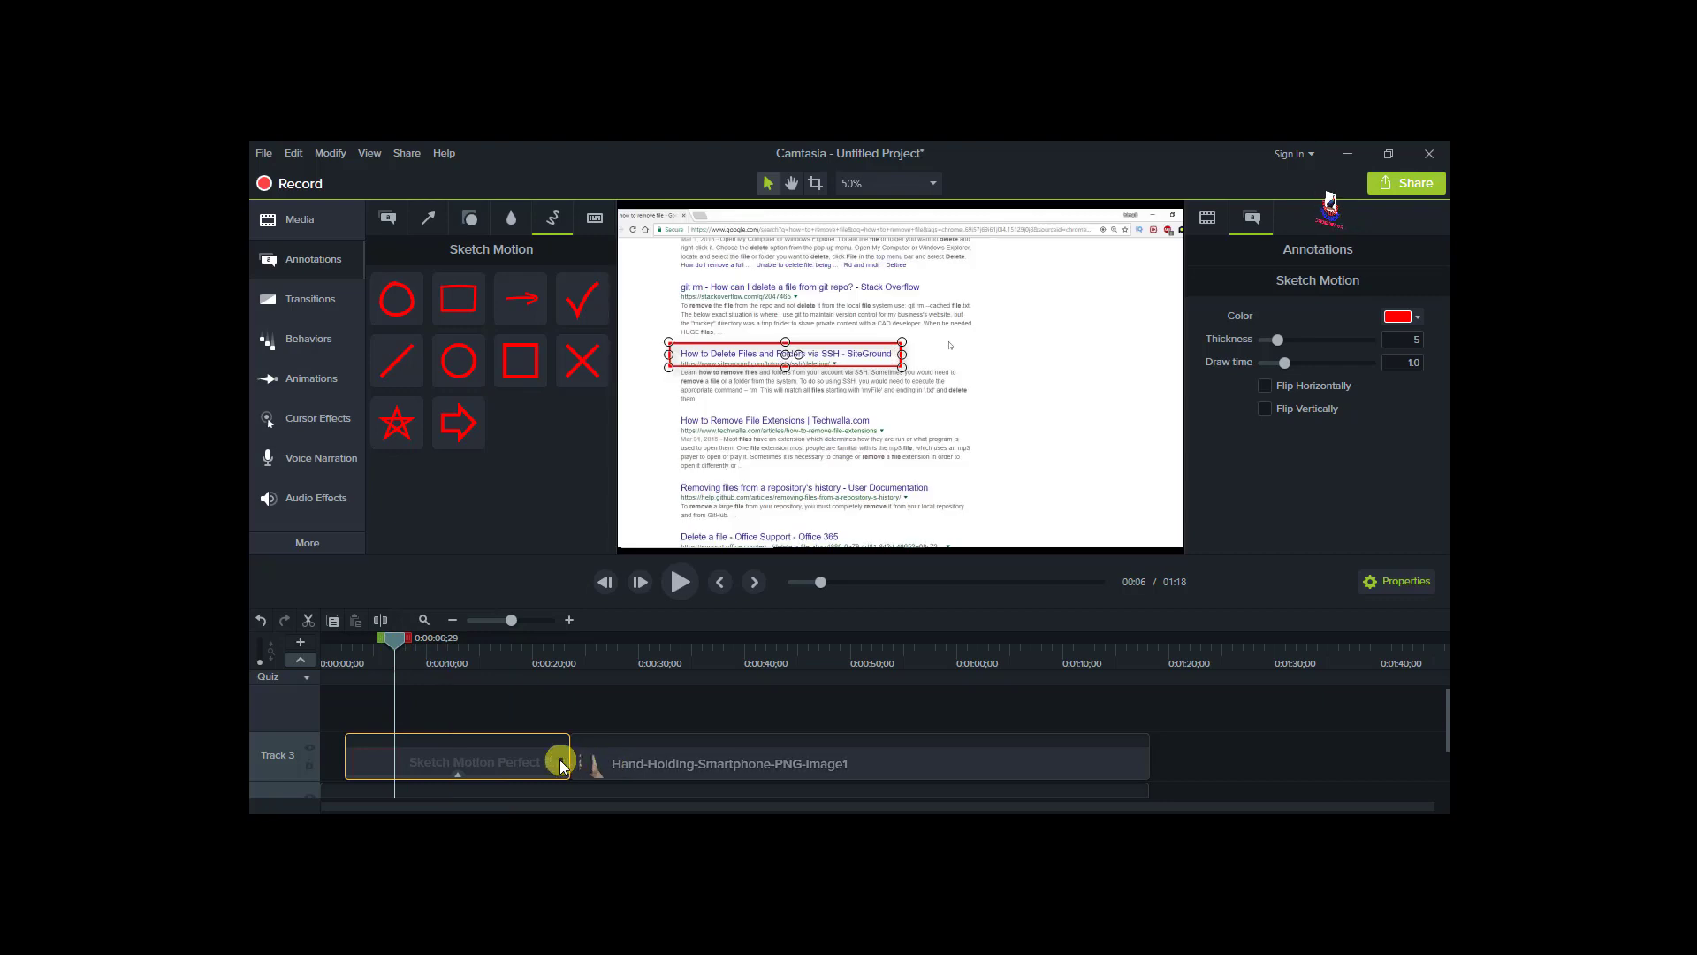
drag(565, 760, 401, 759)
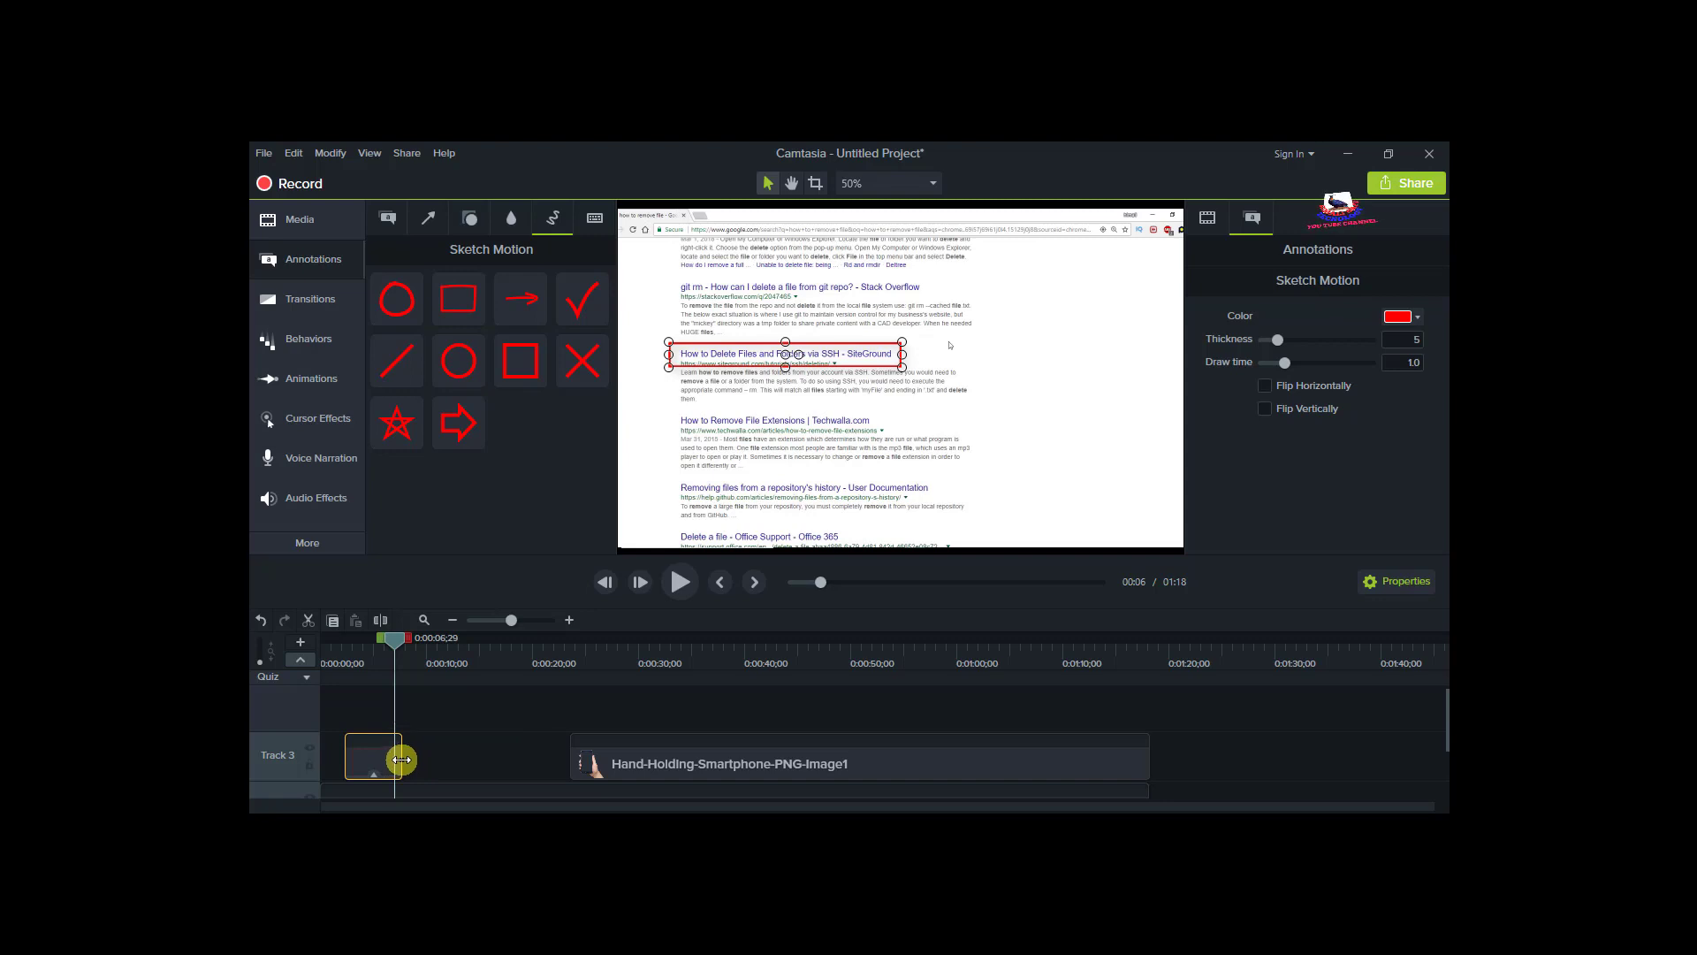
Shift the rectangle clip along Track 3 and extend its start to 0:00:06;01, where the search results page appears
drag(394, 638, 373, 641)
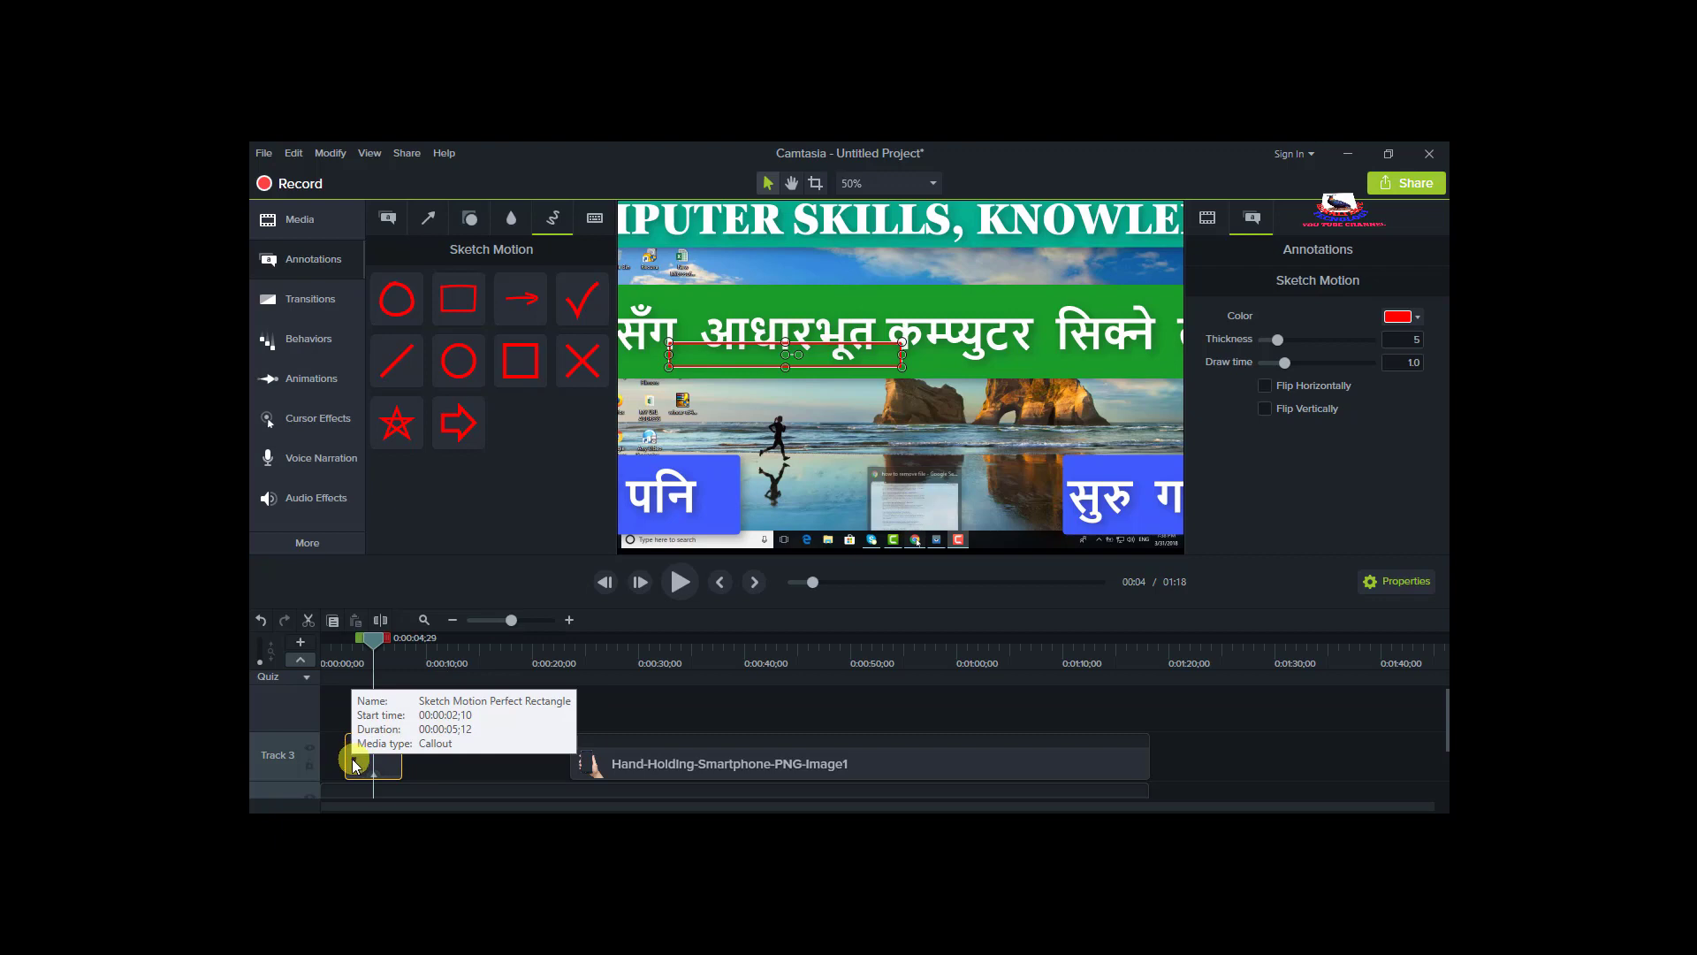
drag(350, 765, 406, 772)
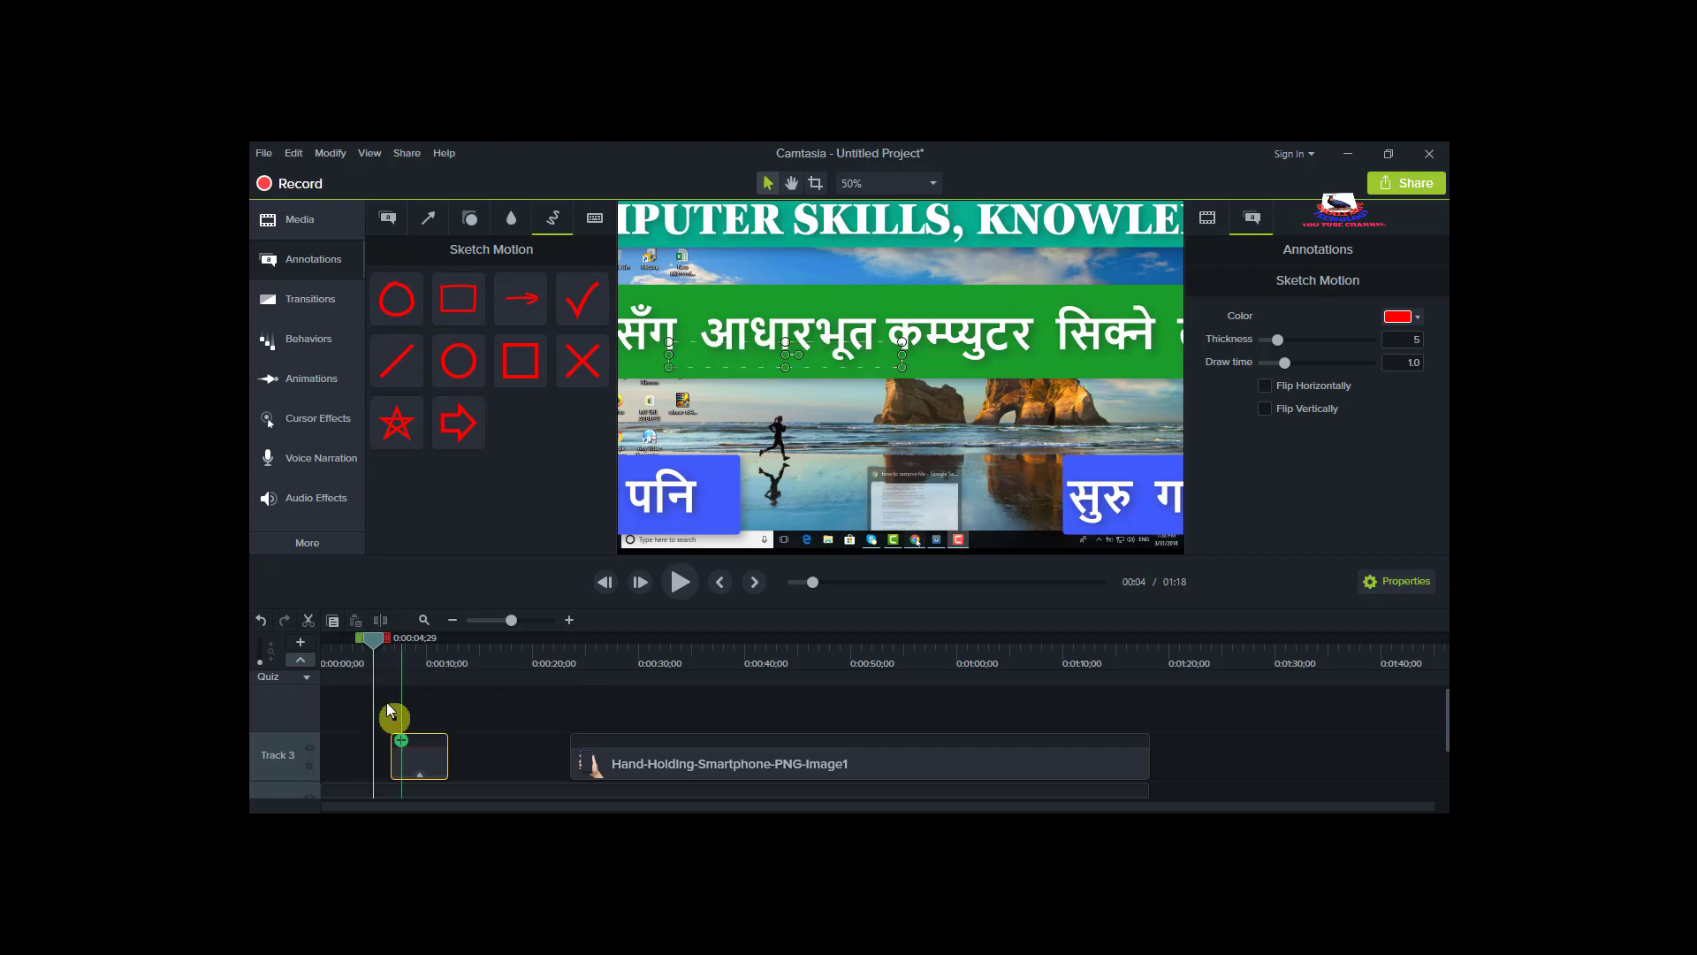
drag(369, 639, 382, 652)
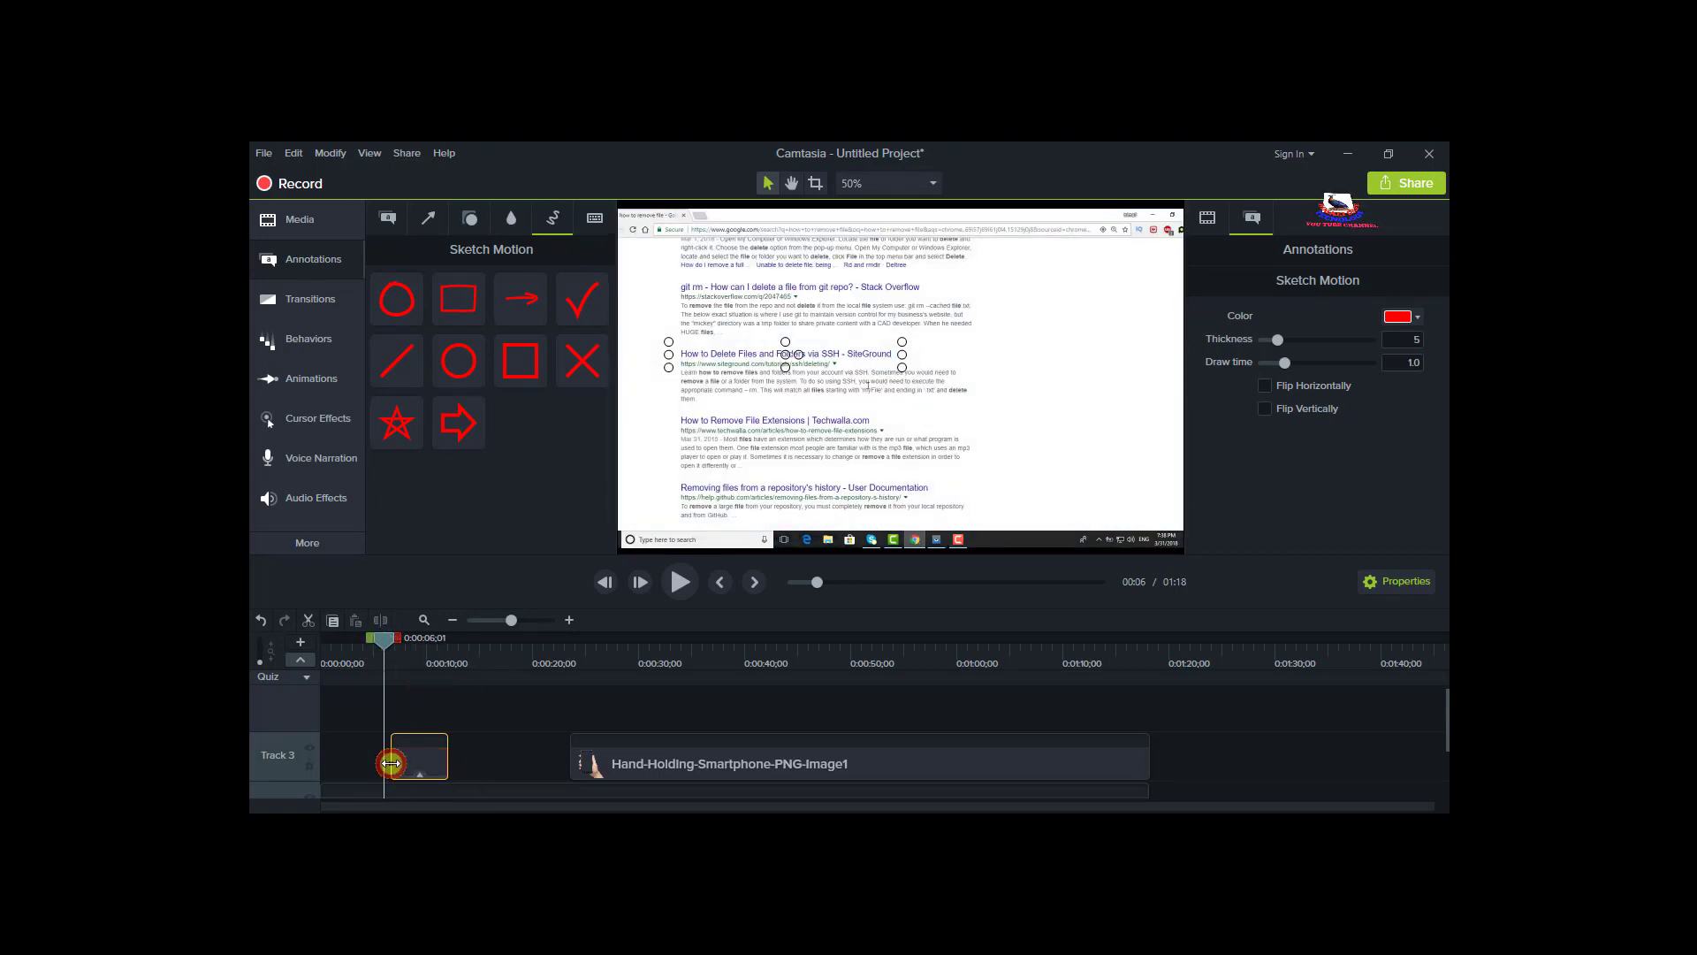
drag(390, 762, 388, 762)
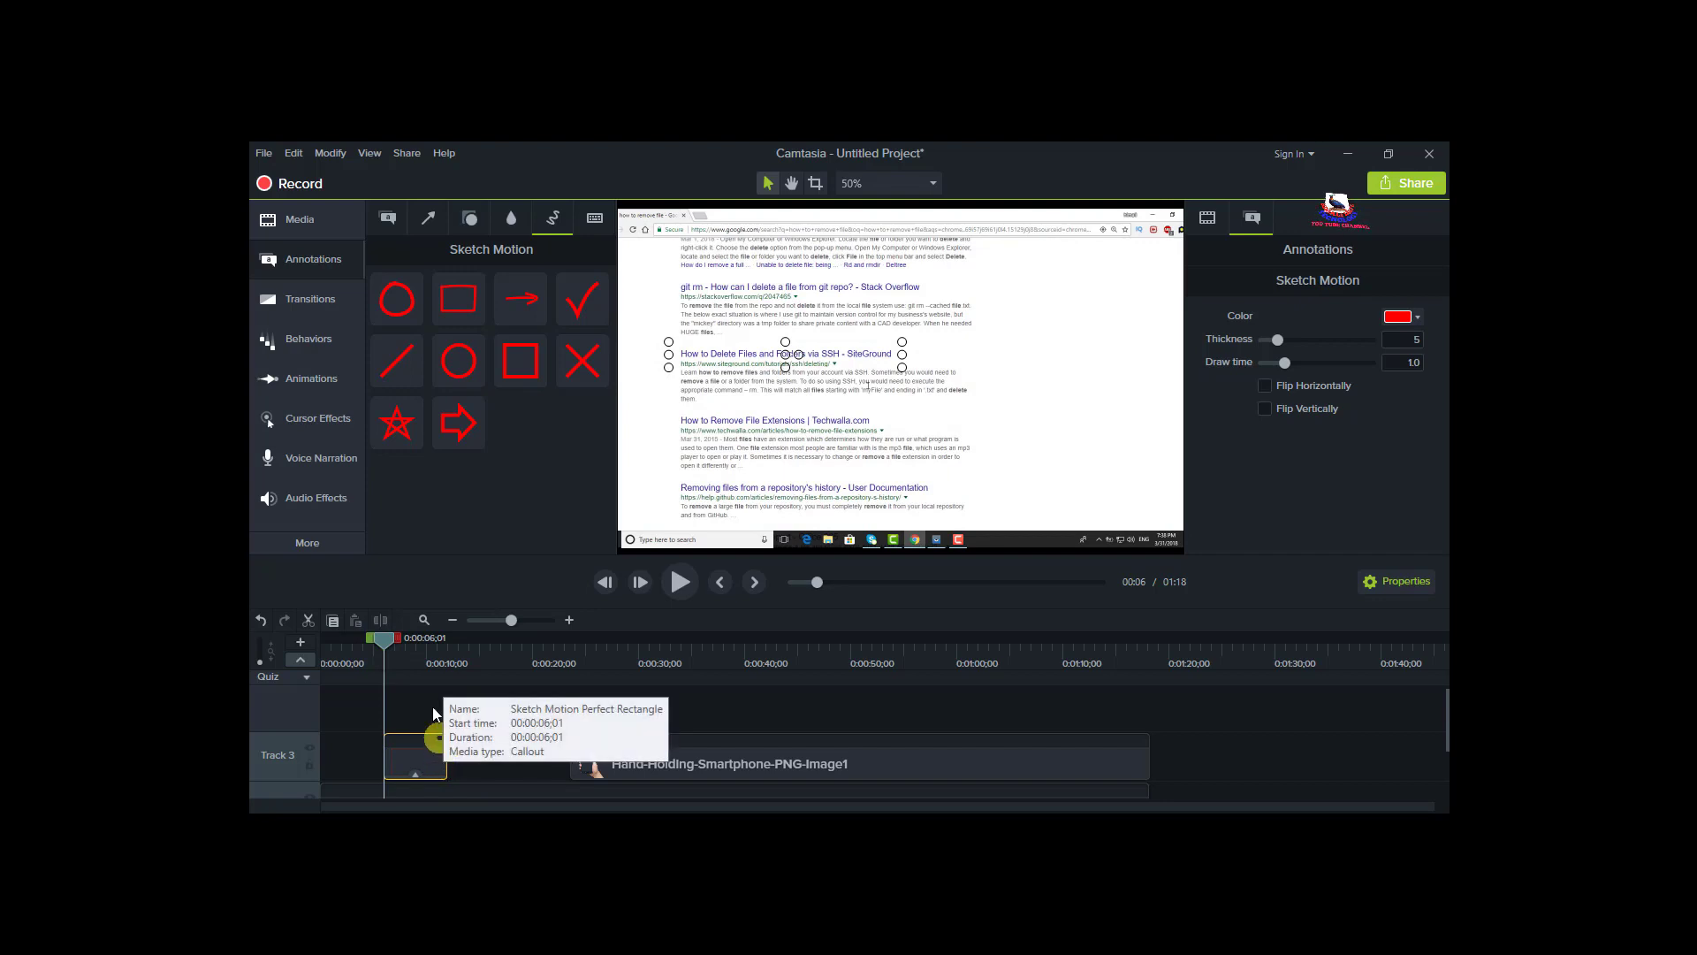
Trim the end of the rectangle clip to 0:00:09;03 for a duration of 0:00:03;02, and return the playhead to 0:00:06;26
mouse_move(383, 650)
mouse_down()
mouse_move(449, 656)
mouse_move(410, 656)
mouse_up()
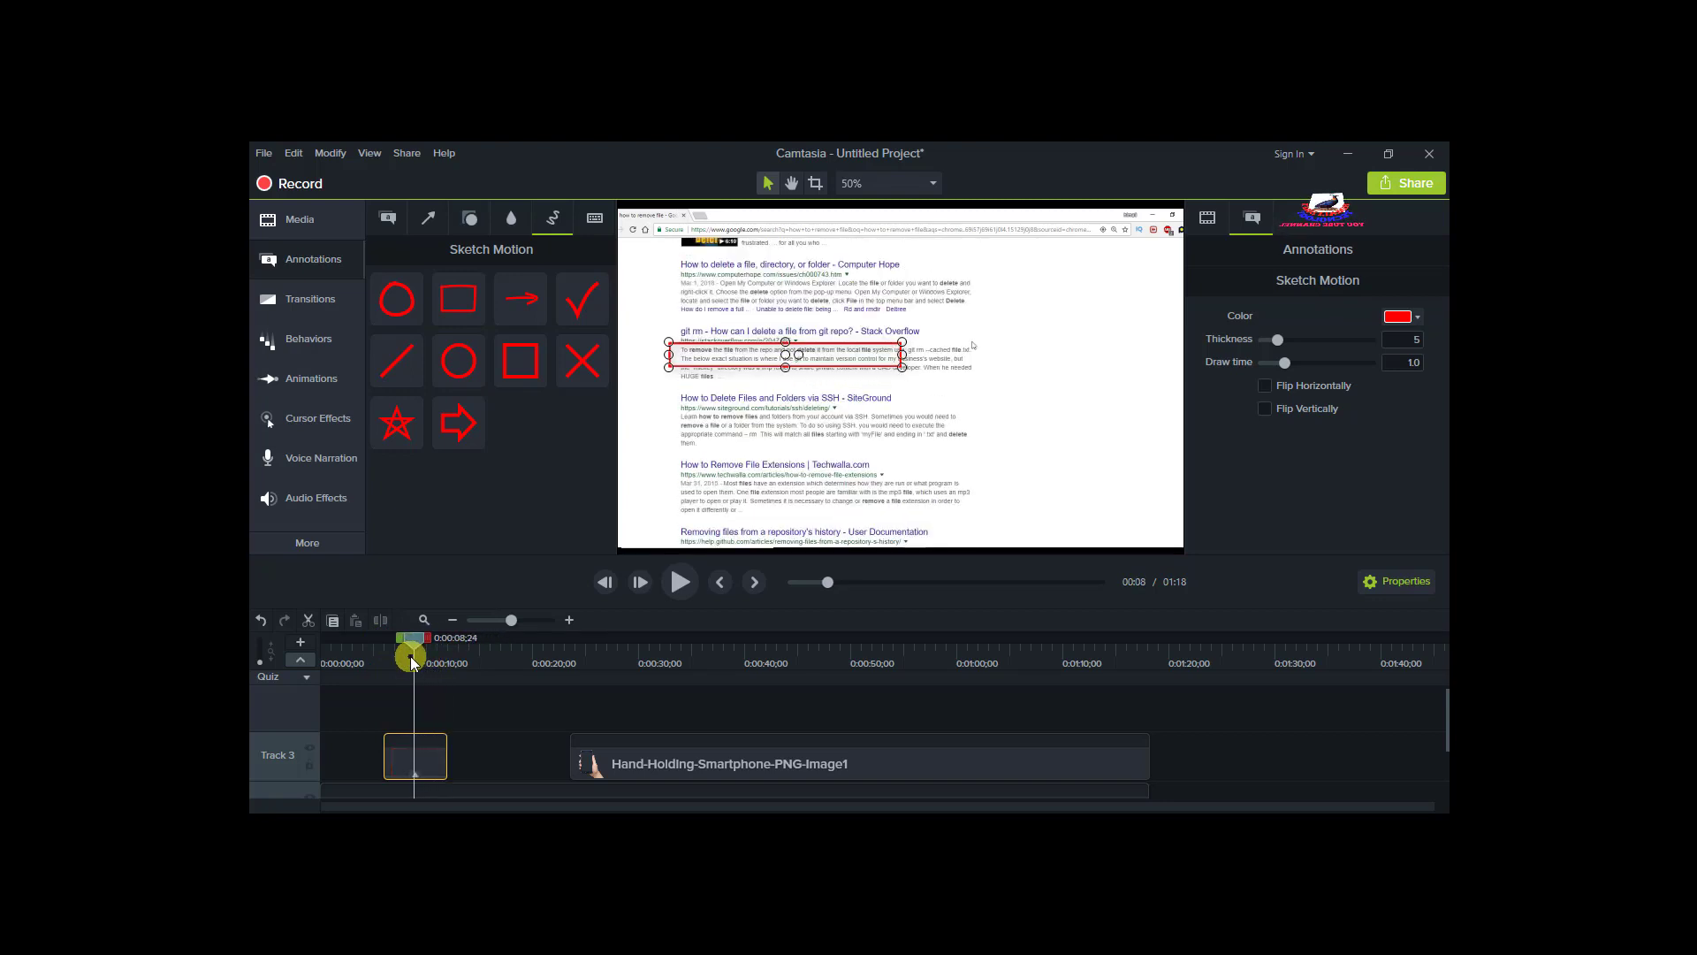
drag(410, 656, 390, 656)
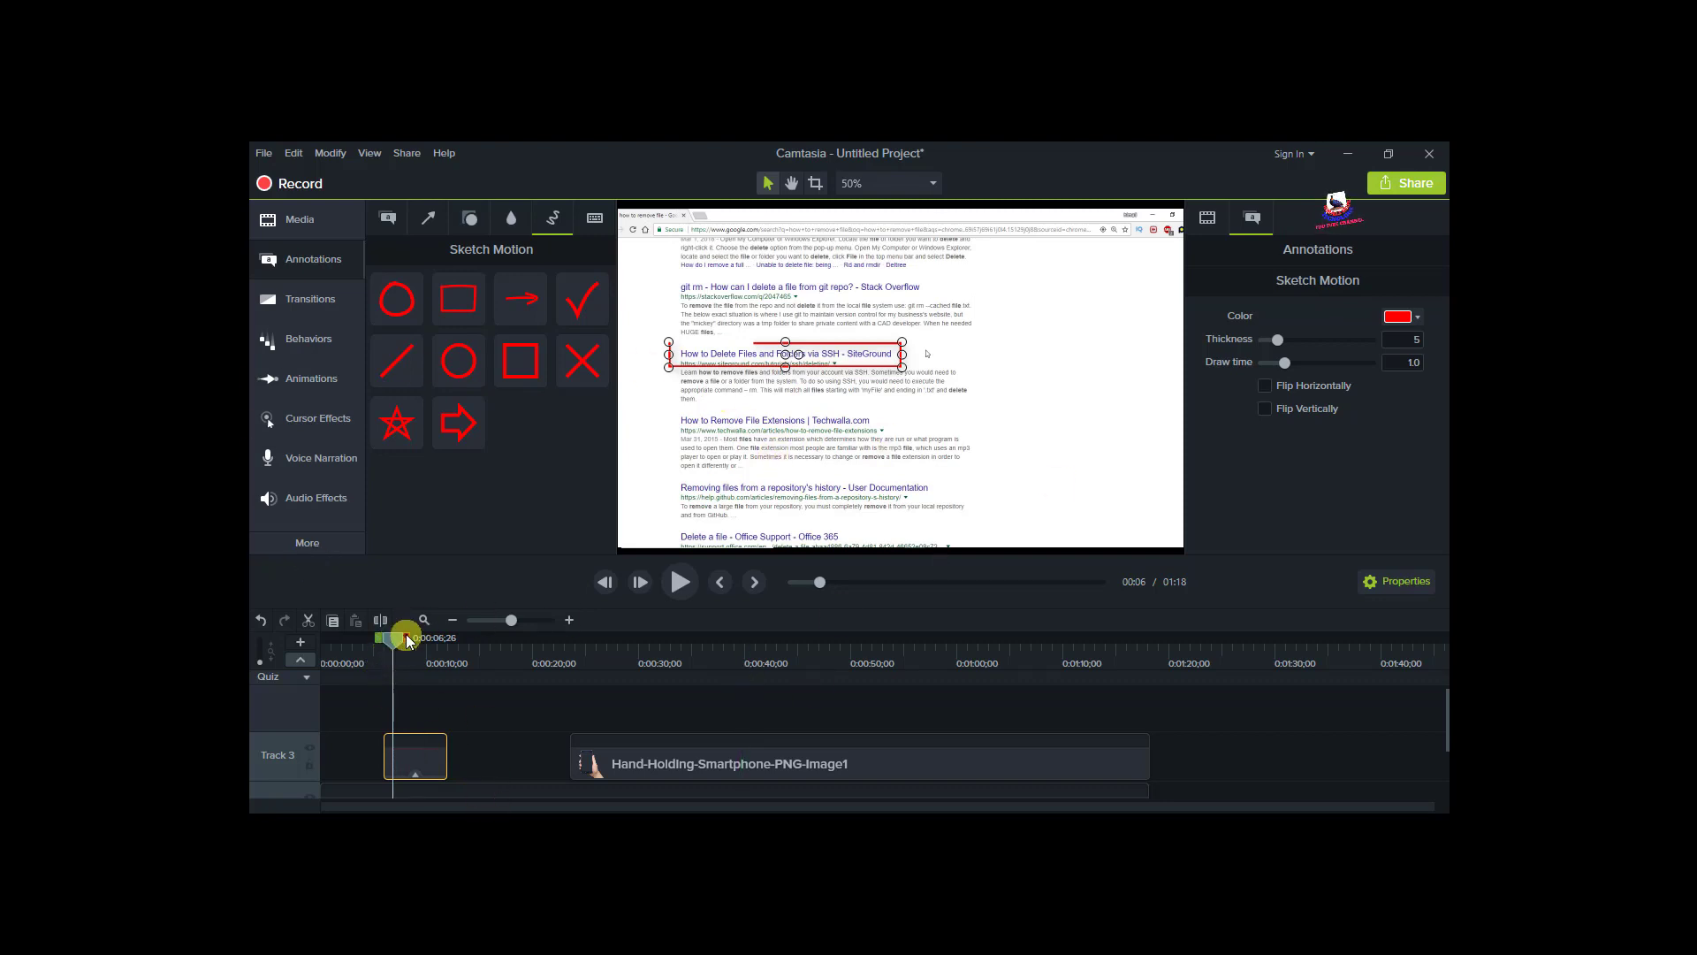
mouse_move(391, 640)
mouse_down()
mouse_move(405, 650)
mouse_move(375, 649)
mouse_move(416, 650)
mouse_up()
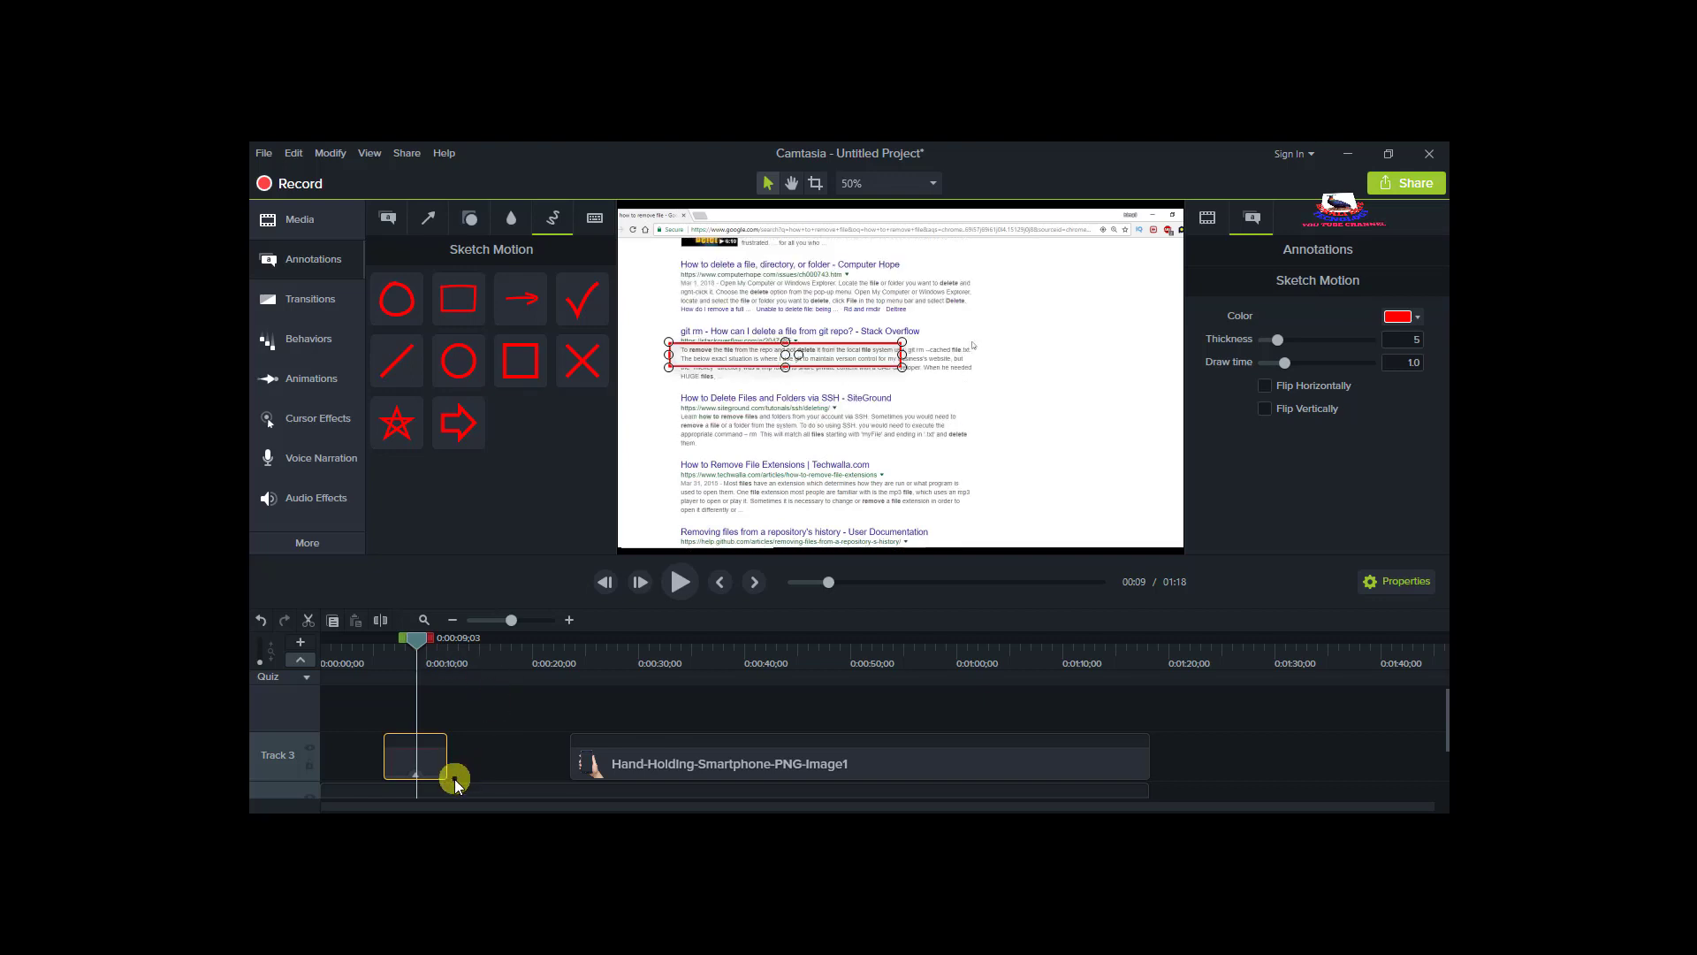
drag(447, 759, 418, 760)
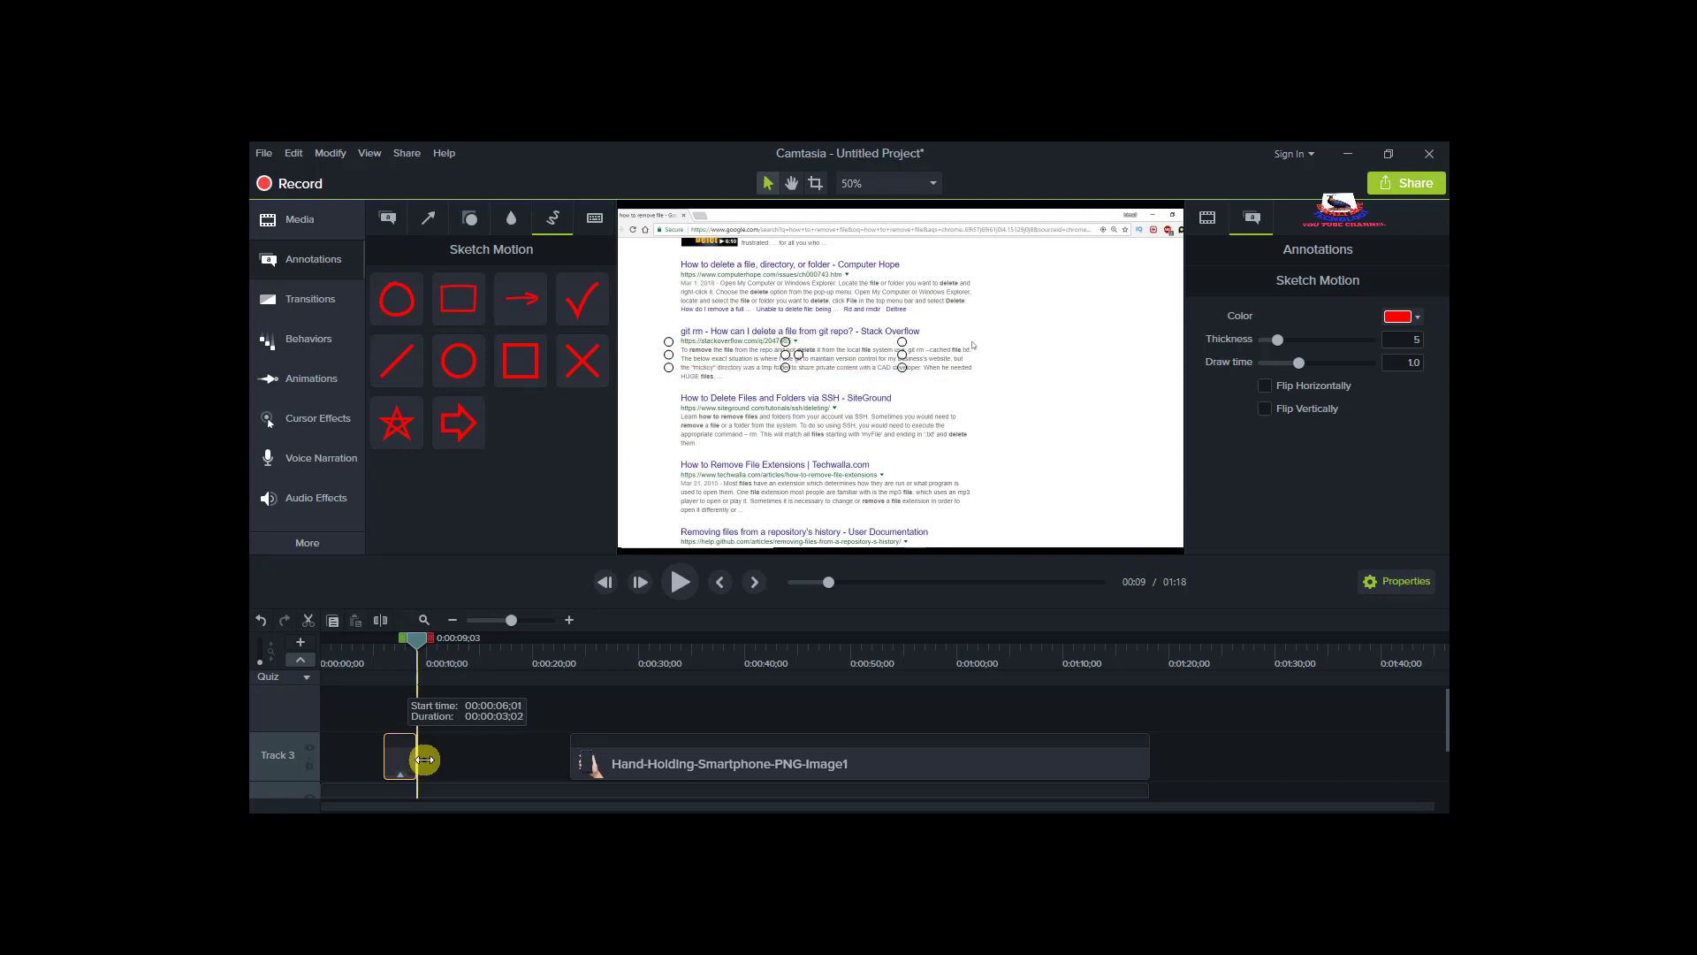
click(420, 642)
drag(419, 641, 397, 647)
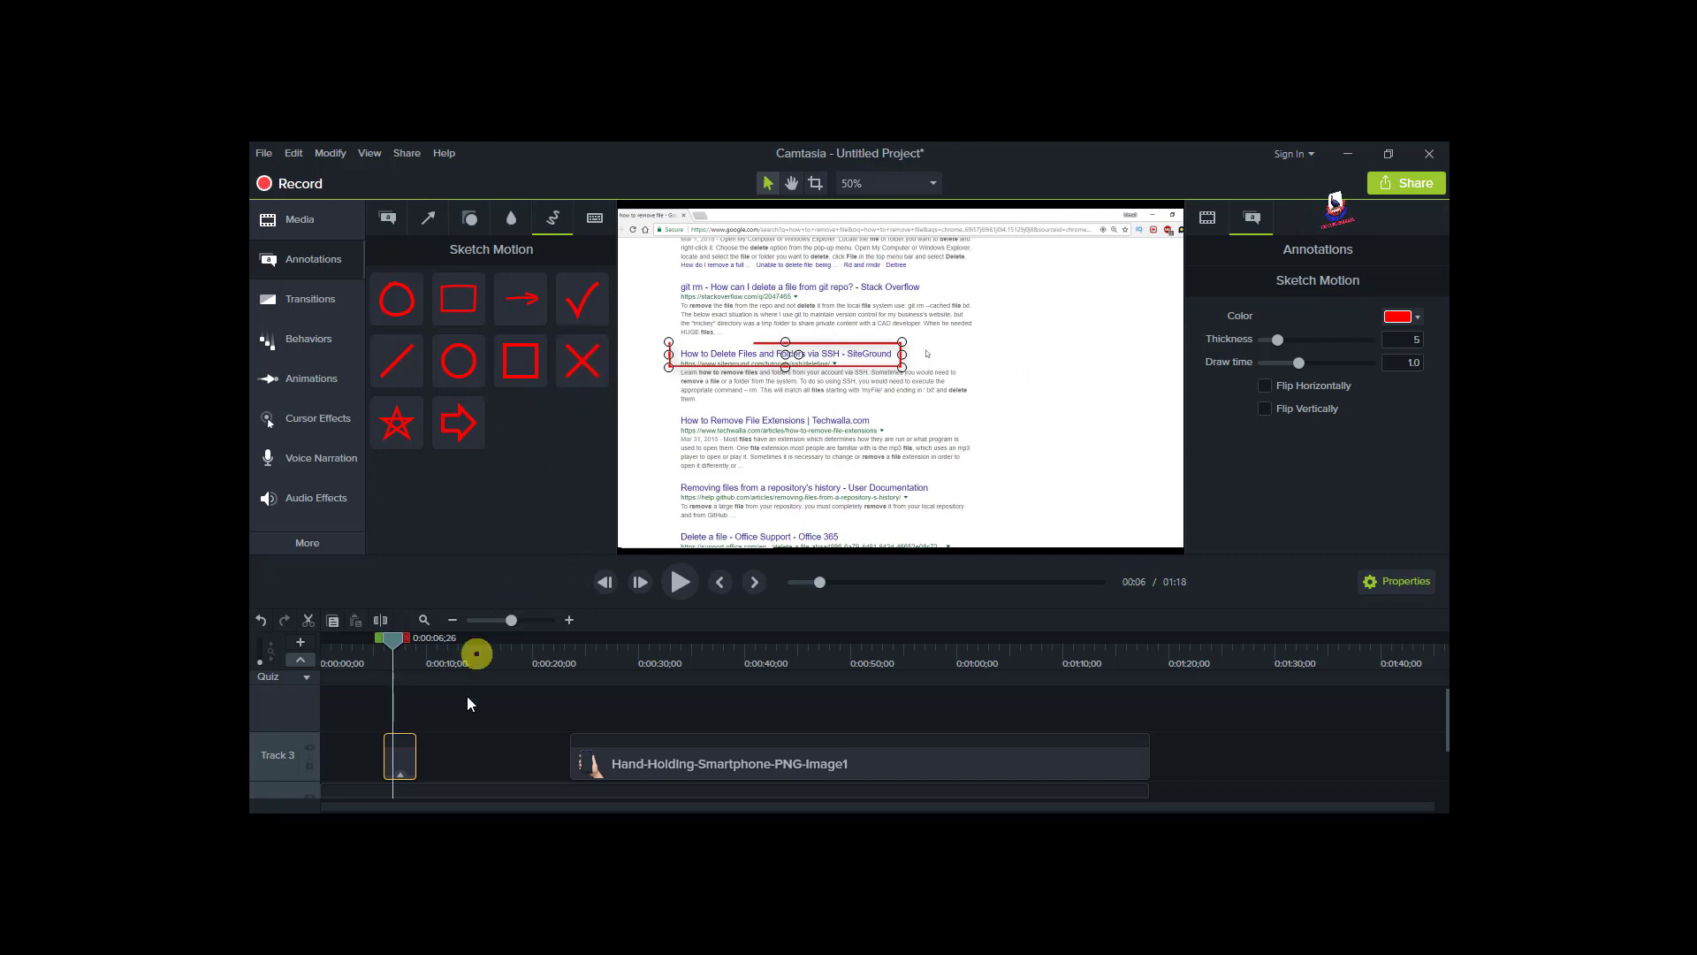
Add a sketch-motion X on Track 4 around 0:00:18;04 and shrink it to about half its width and height on the canvas
scroll(507, 725, up, 1)
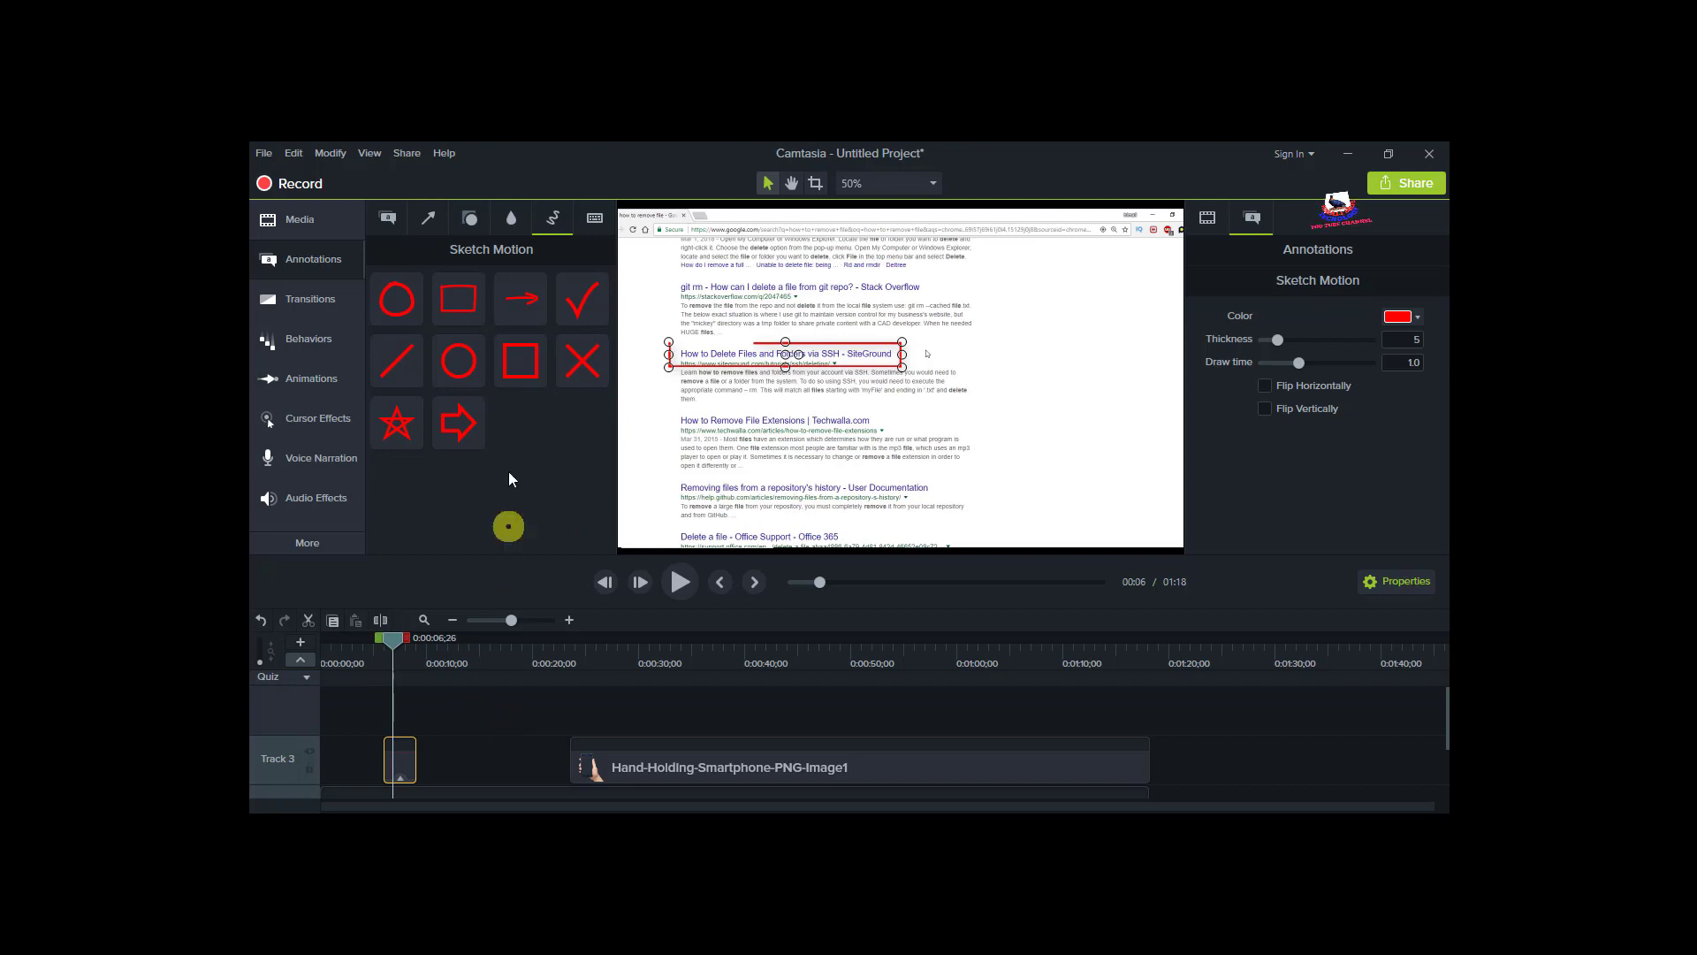
drag(582, 361, 485, 721)
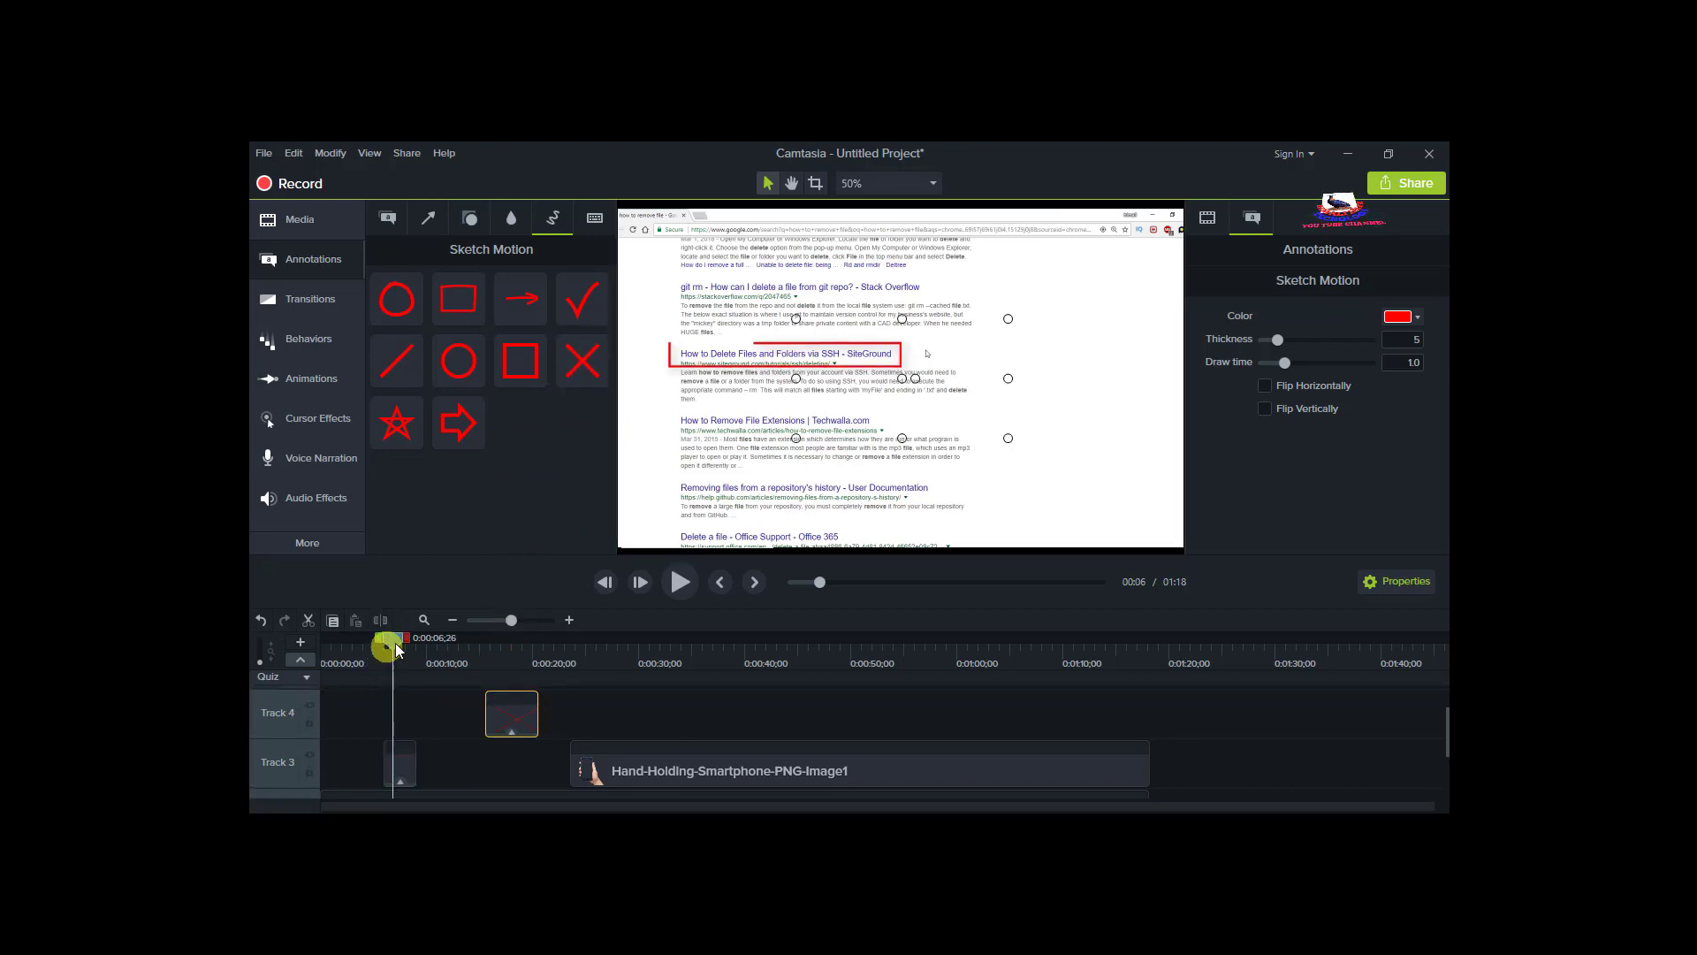
mouse_move(411, 652)
mouse_down()
mouse_move(527, 661)
mouse_move(513, 661)
mouse_up()
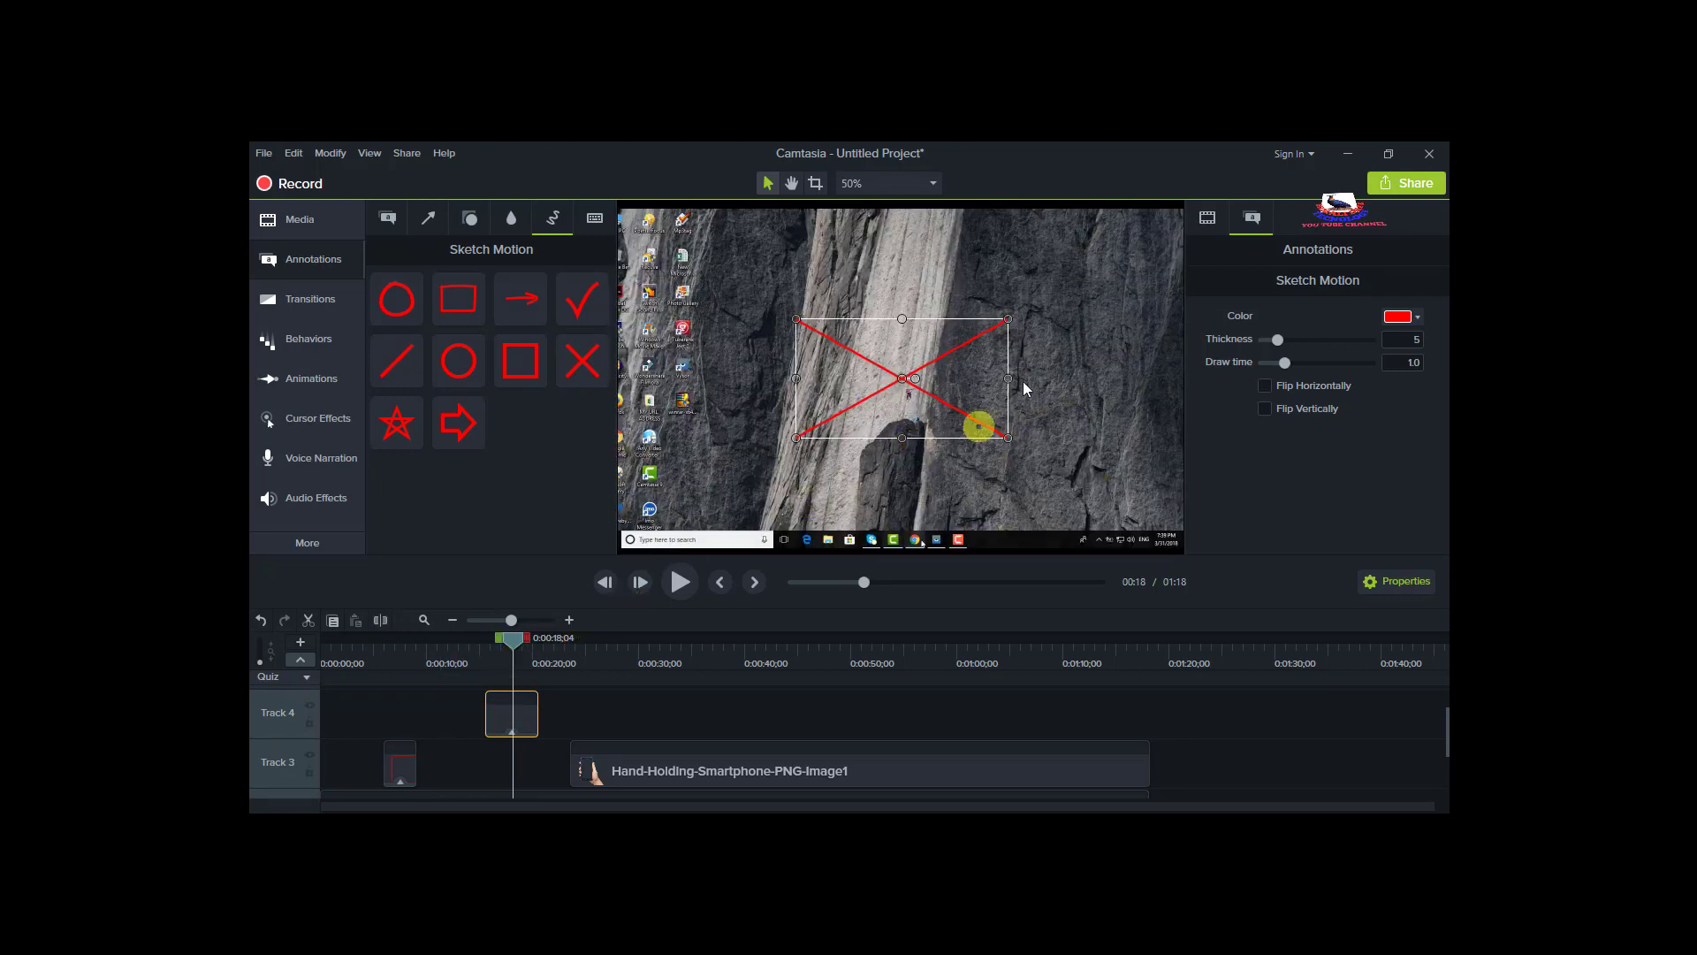
drag(1012, 375, 911, 383)
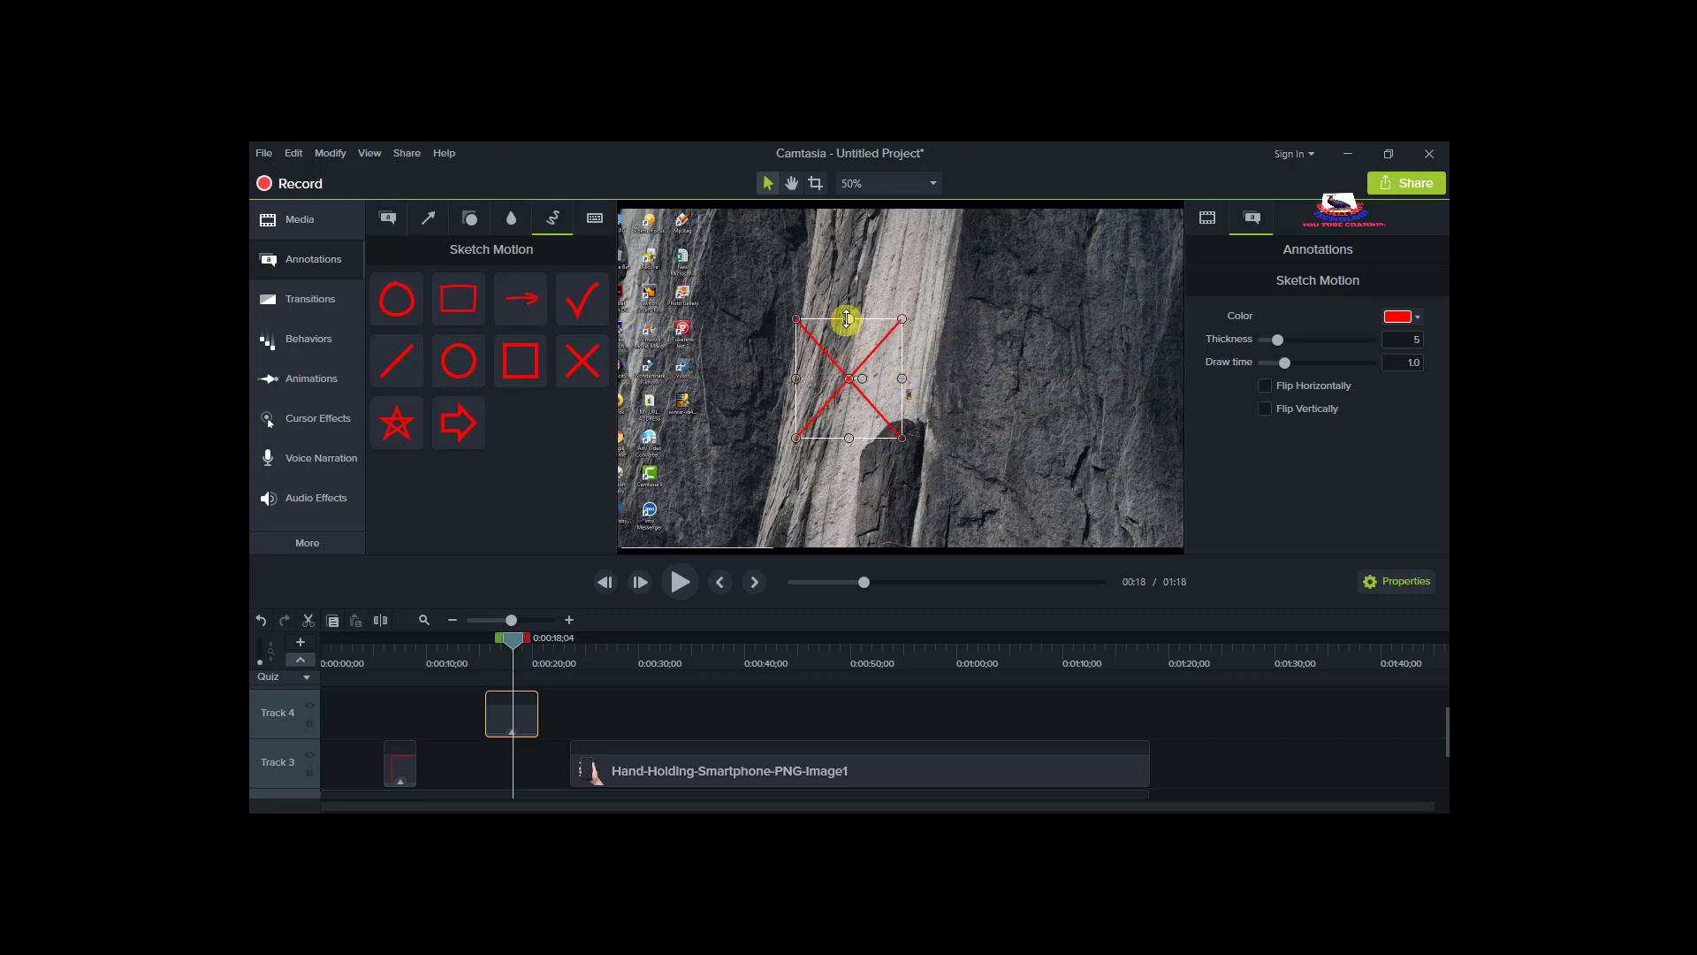
drag(847, 318, 855, 372)
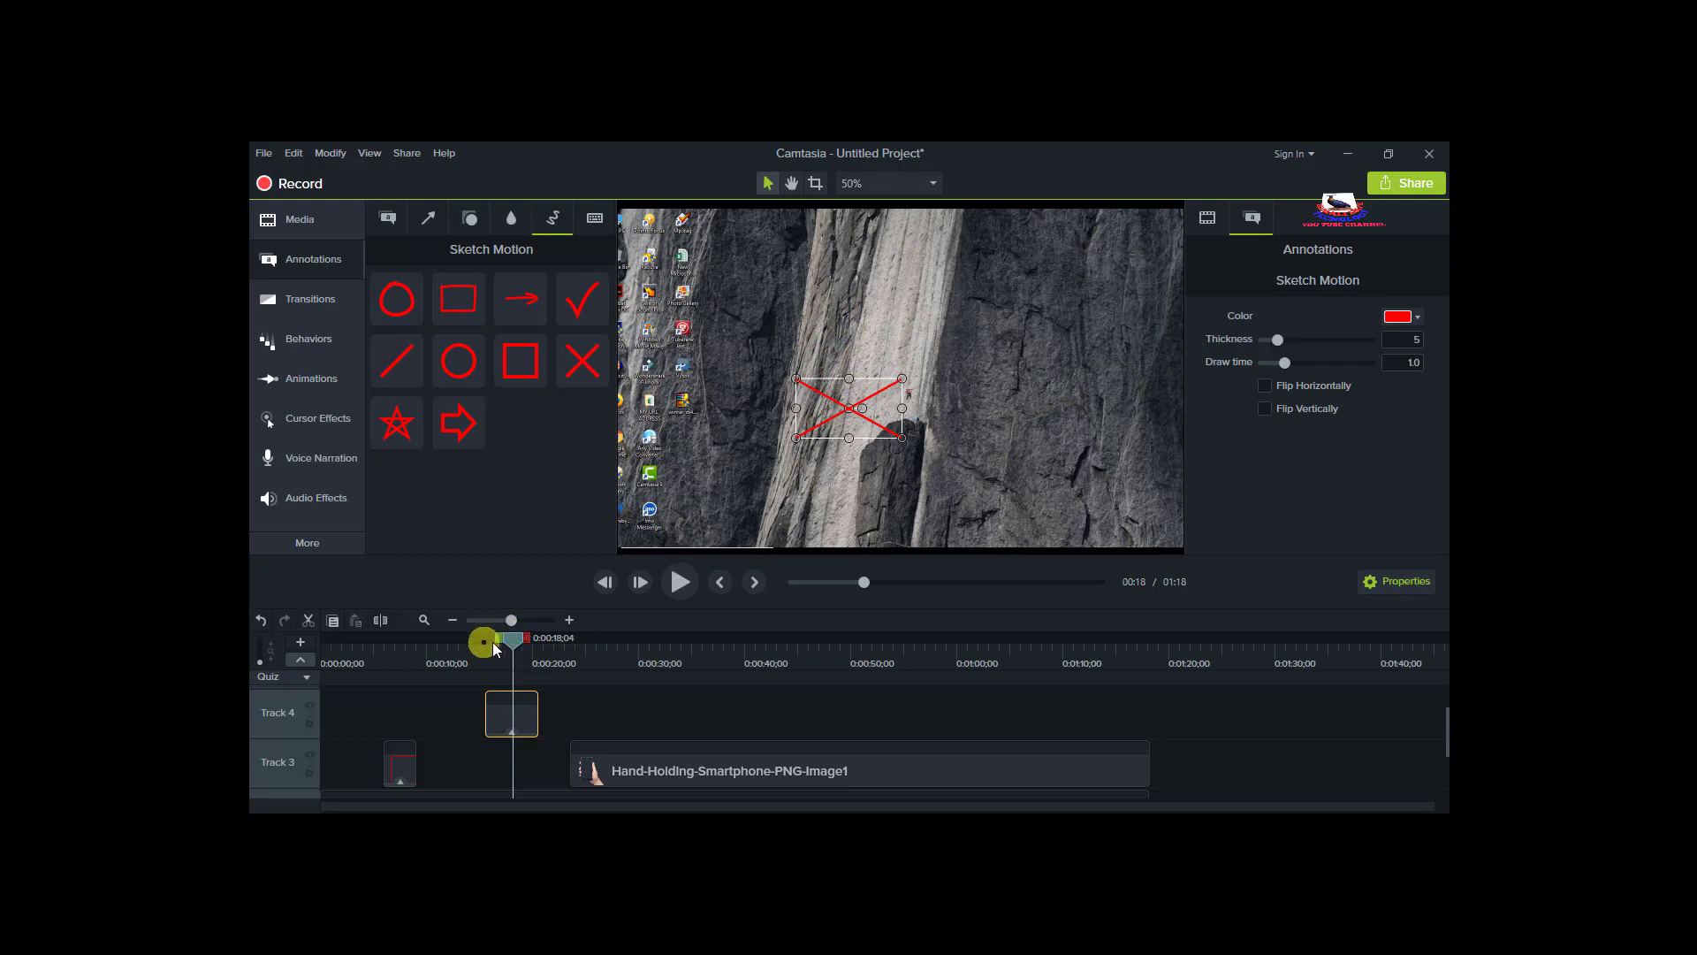
Move the X clip on Track 4 to around 0:00:11;14 and place the X over the SiteGround search result on the canvas
drag(555, 653, 438, 656)
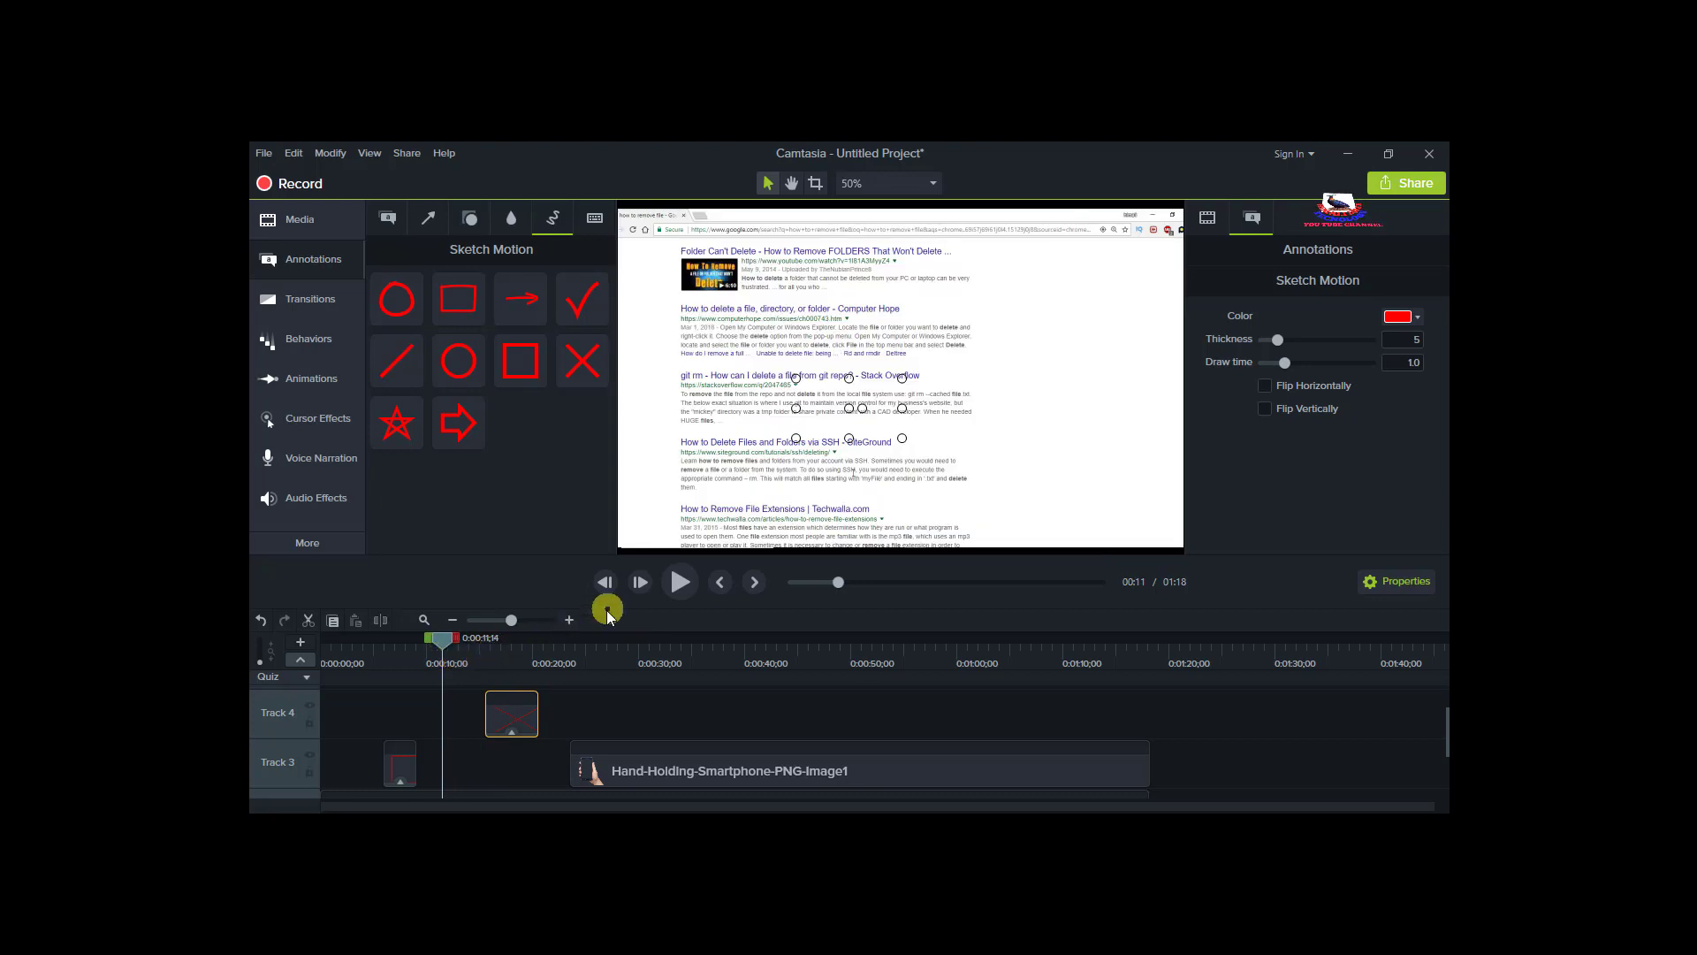
drag(504, 725, 451, 721)
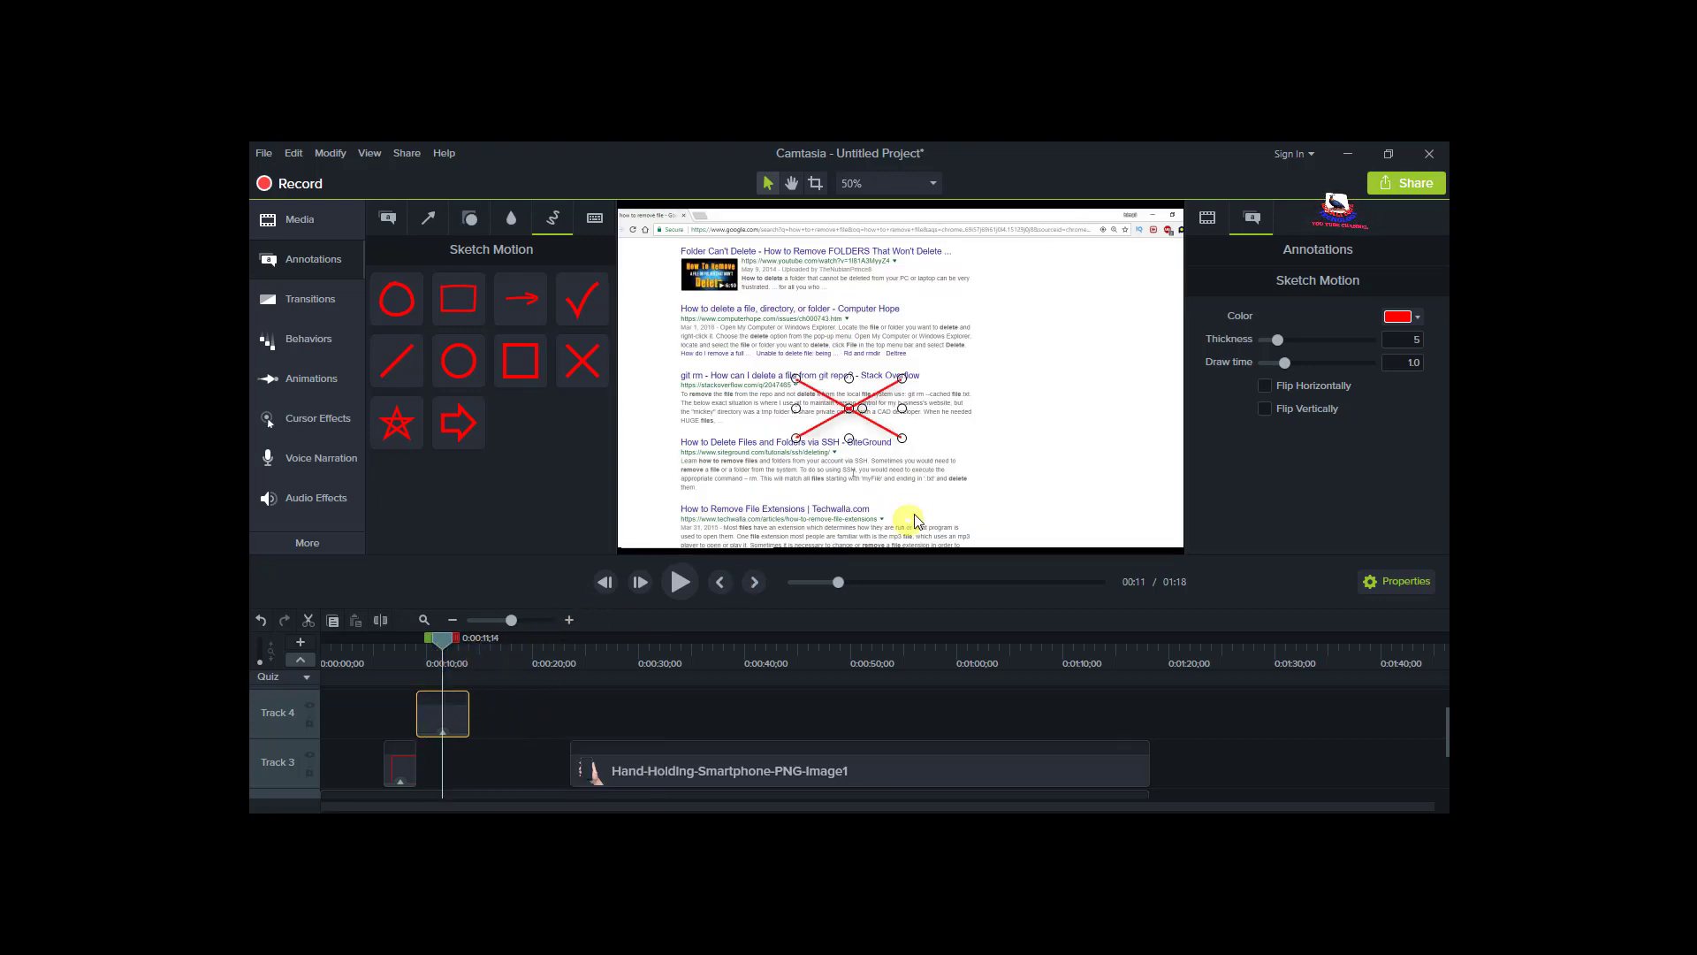
drag(892, 412, 798, 463)
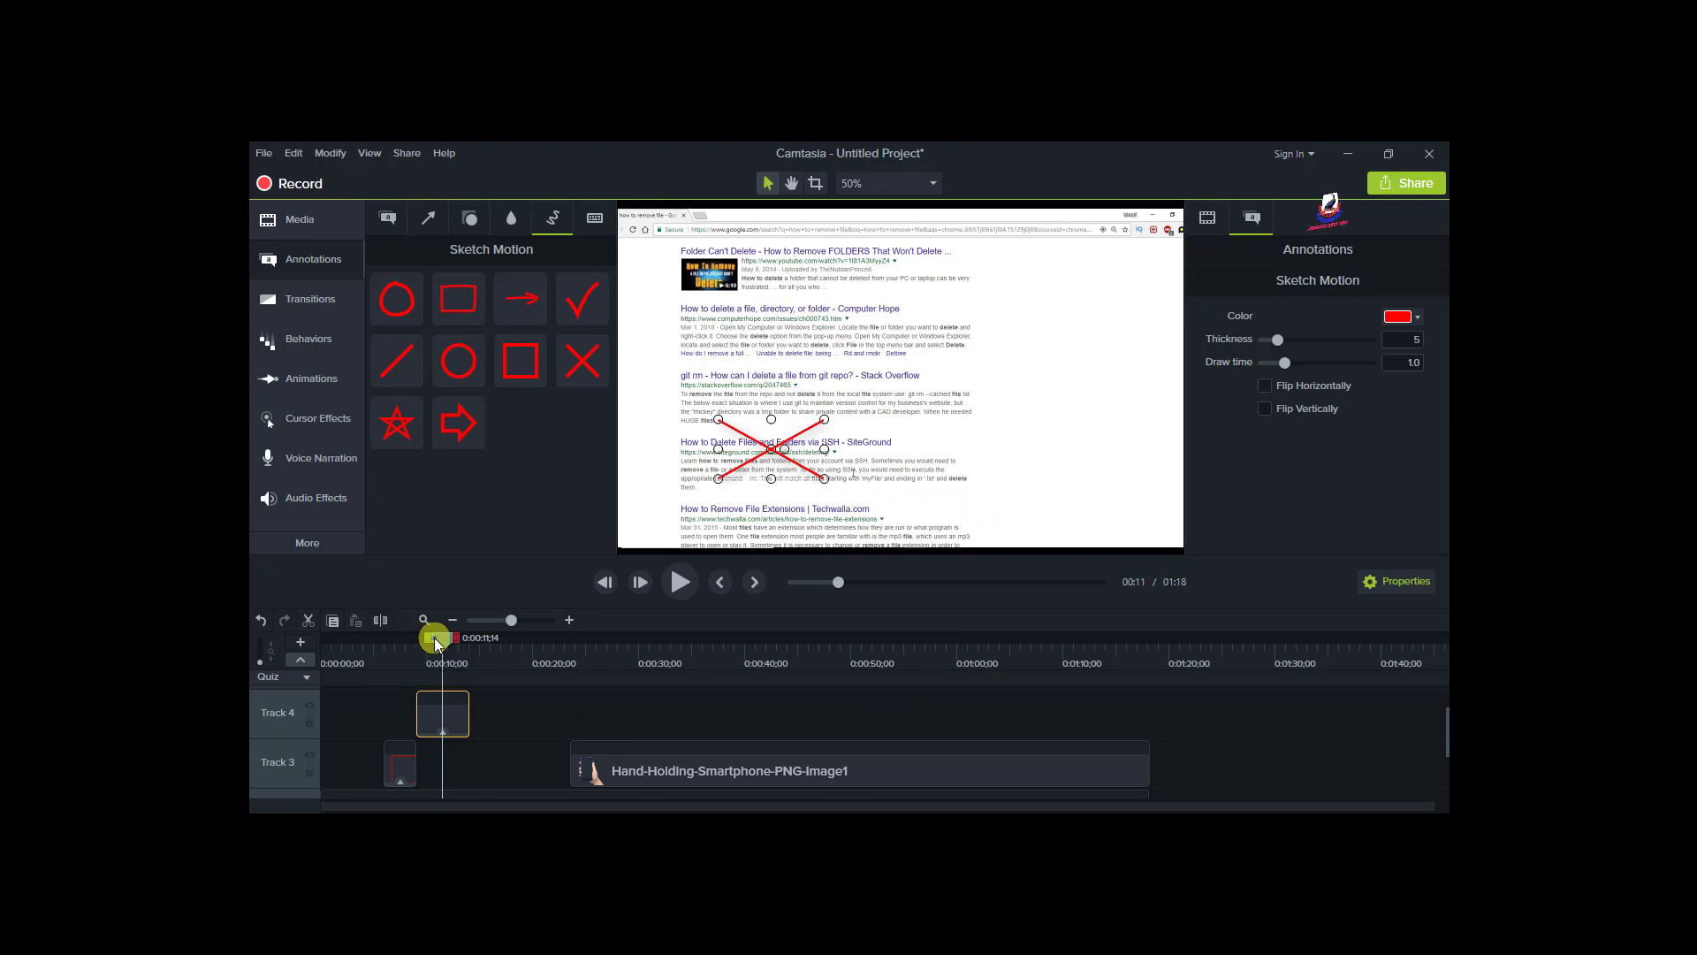
drag(463, 718, 471, 718)
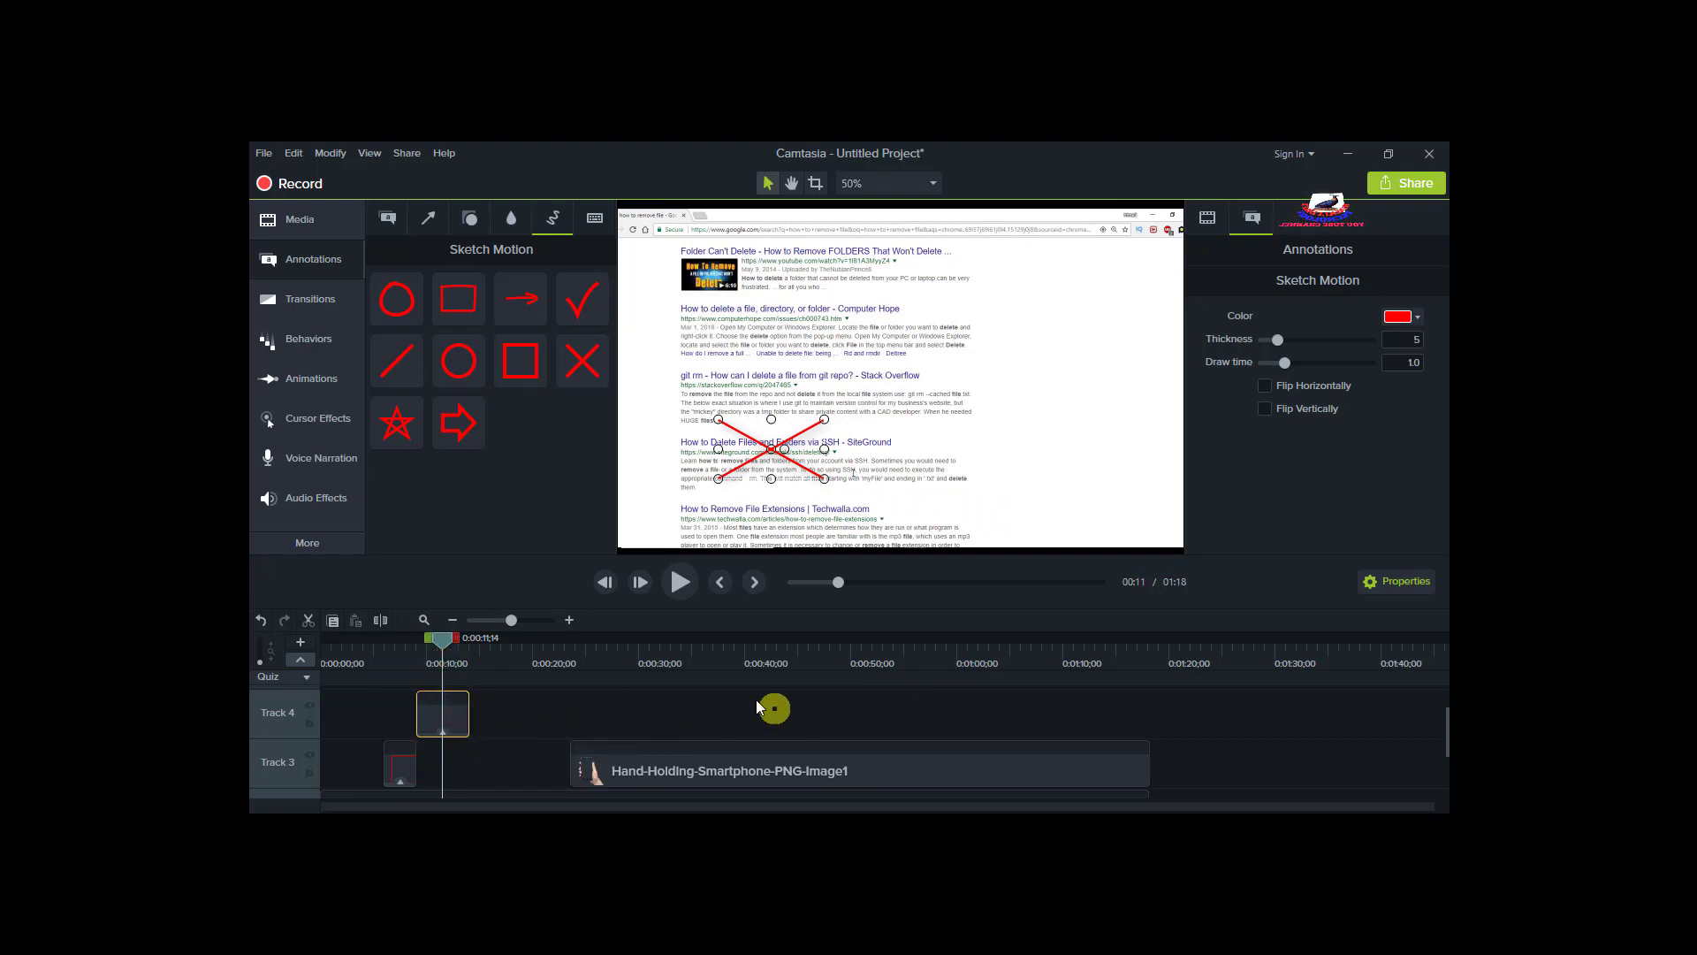
Play the video from before the rectangle clip to 0:00:15;28 to check both sketch annotations
drag(439, 635, 366, 649)
click(684, 587)
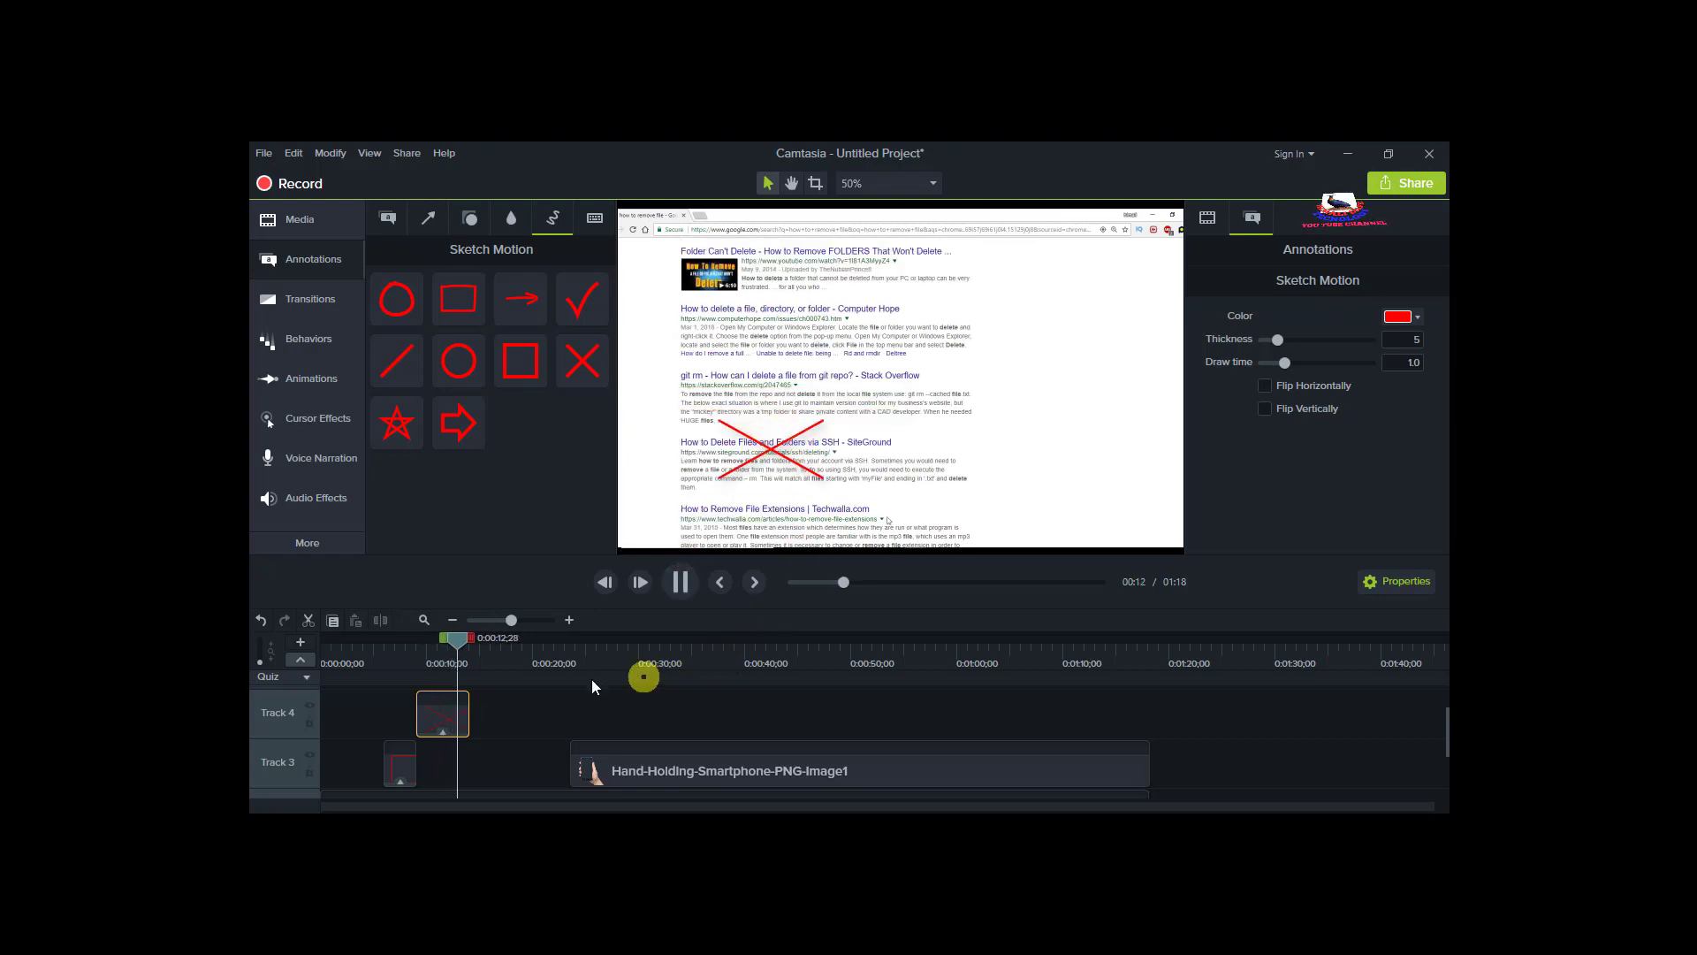
click(686, 583)
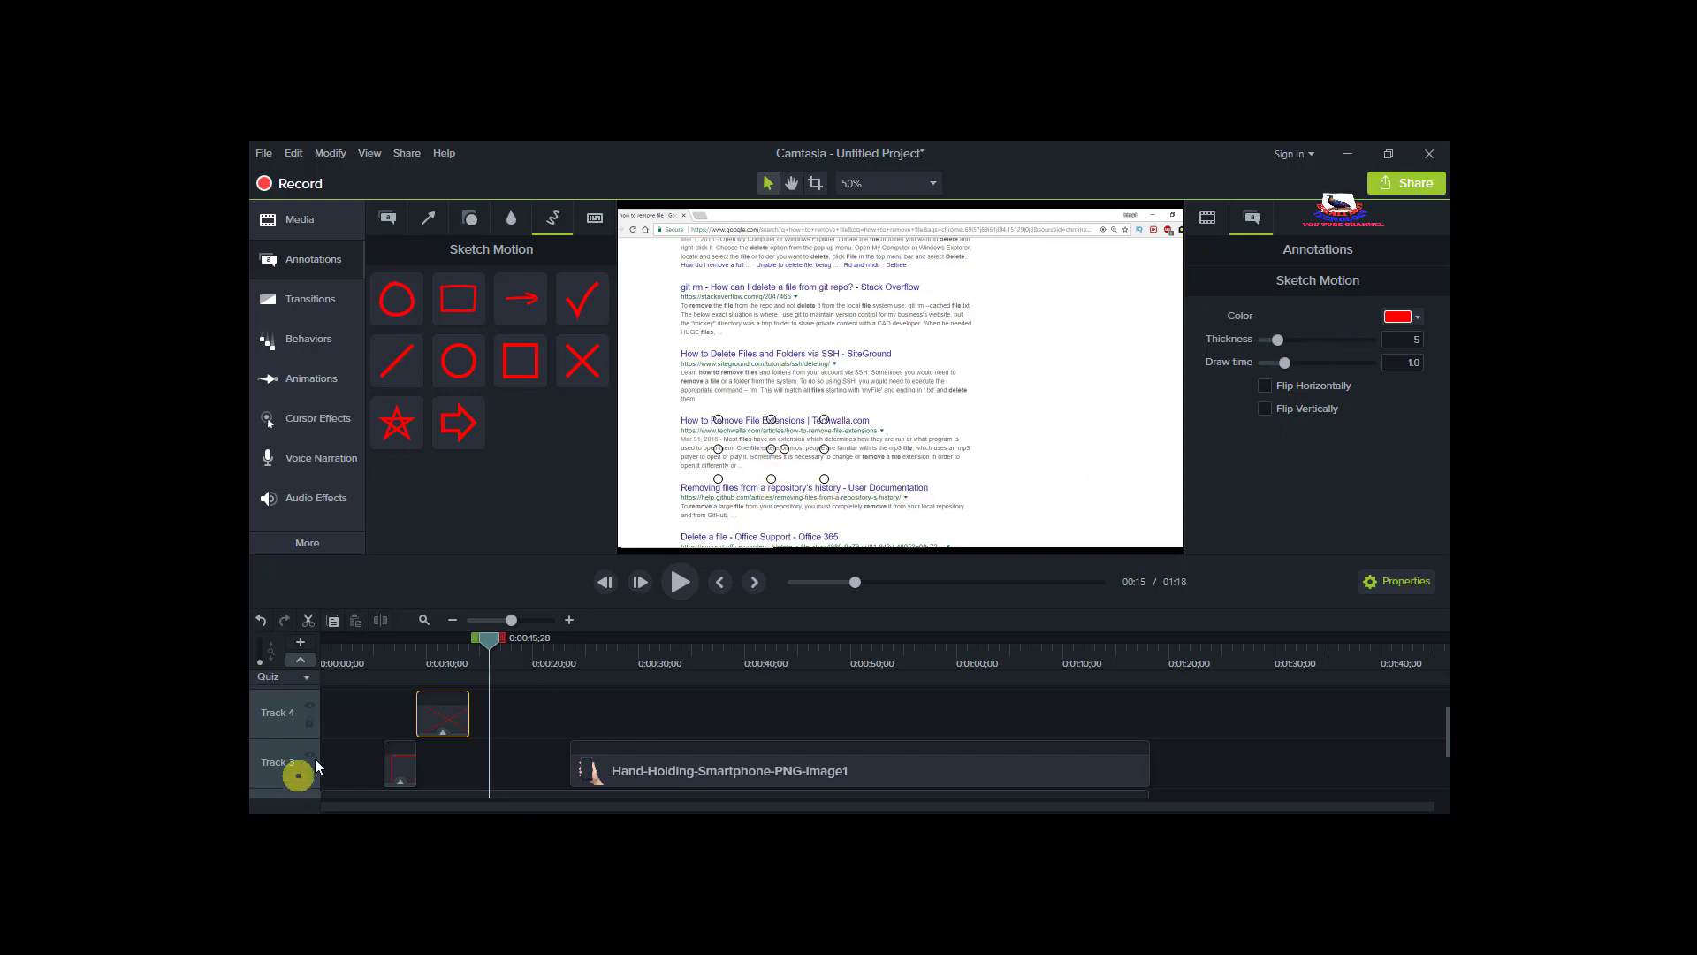
Set the sketch X's thickness to 11, and give the Track 3 rectangle a thickness of 9 and a draw time of 0.7
drag(492, 633, 394, 652)
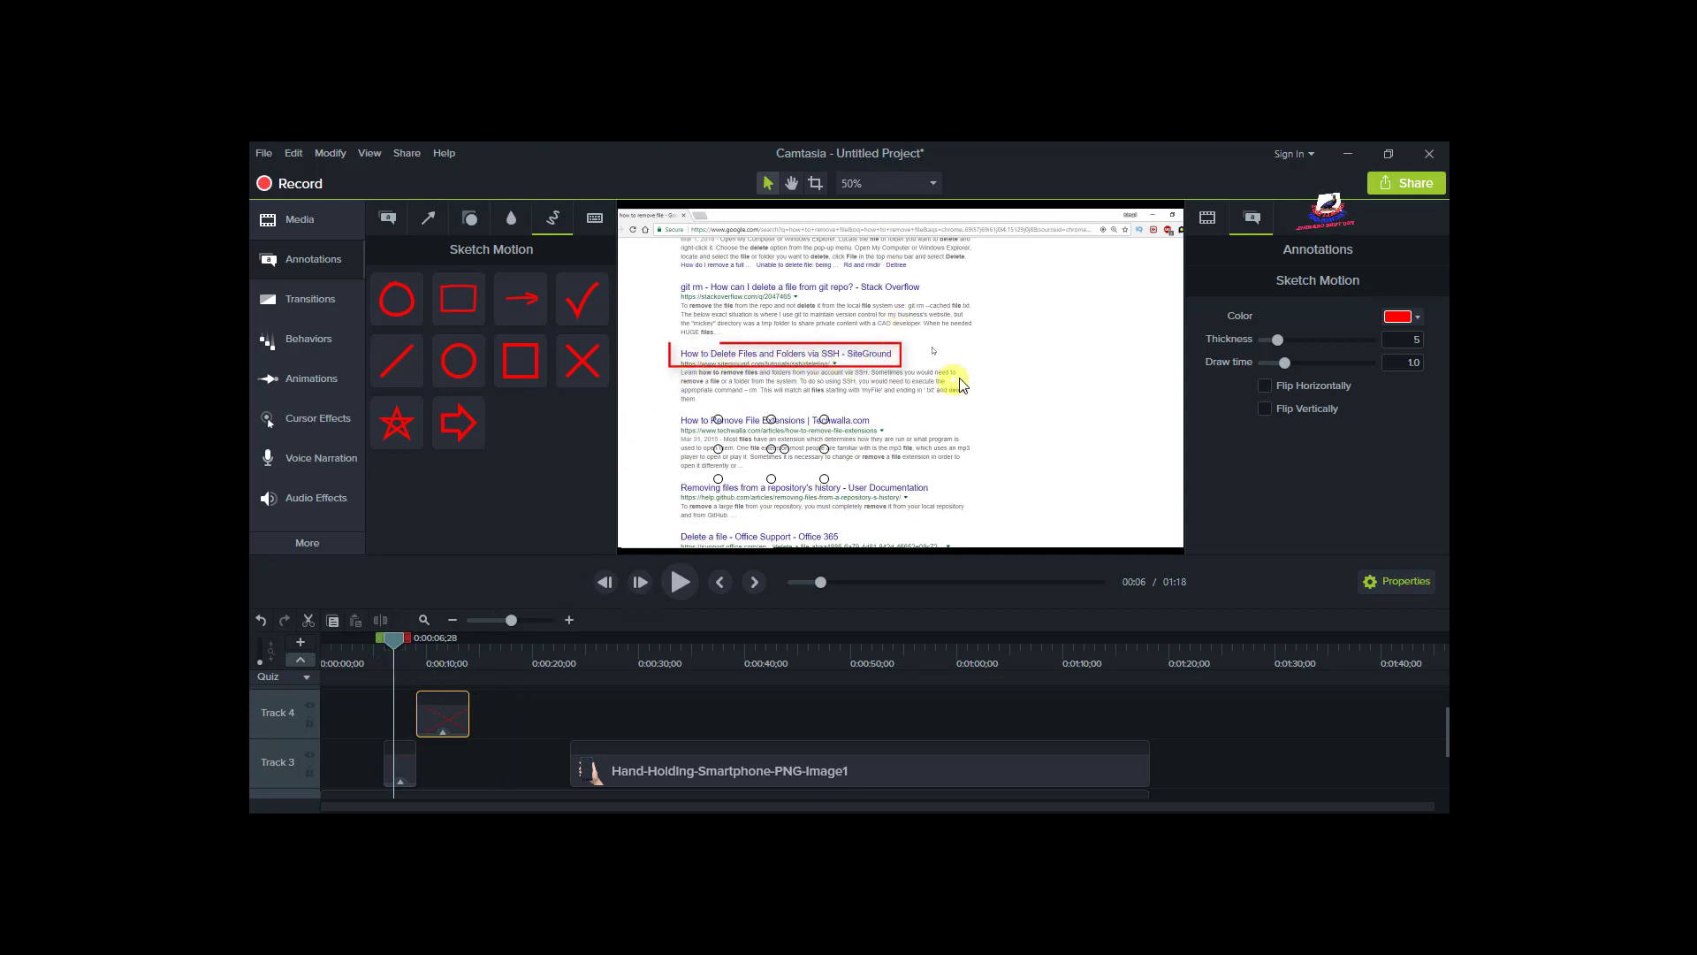
drag(1277, 341, 1326, 349)
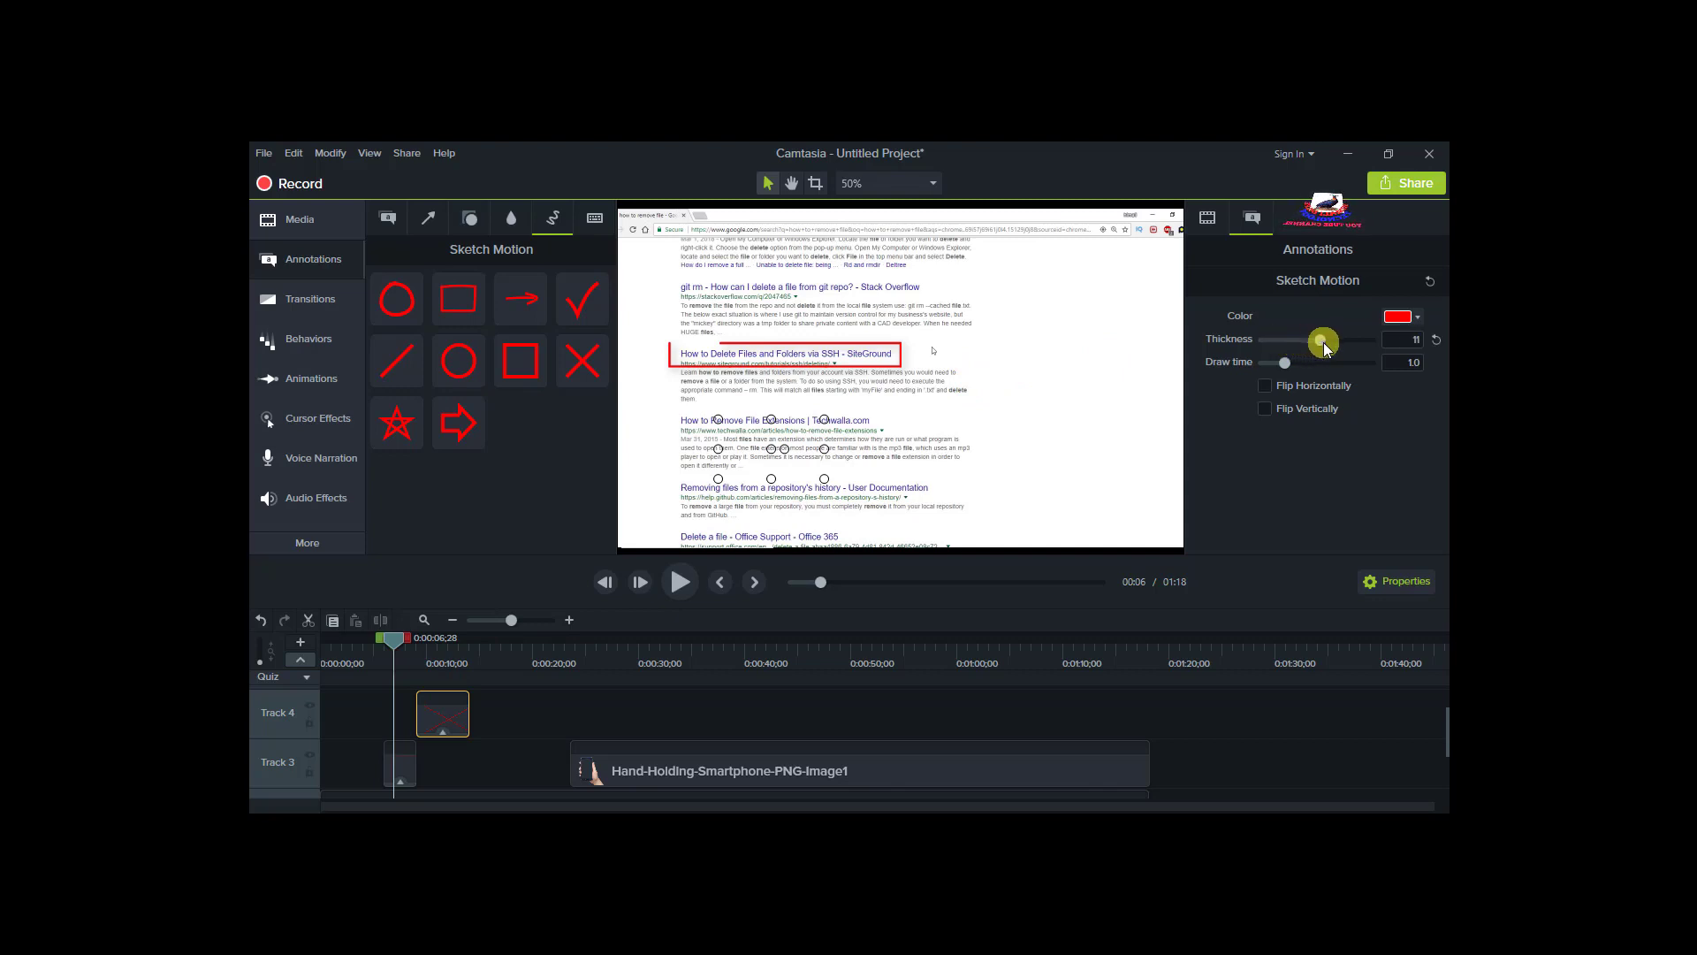
click(408, 774)
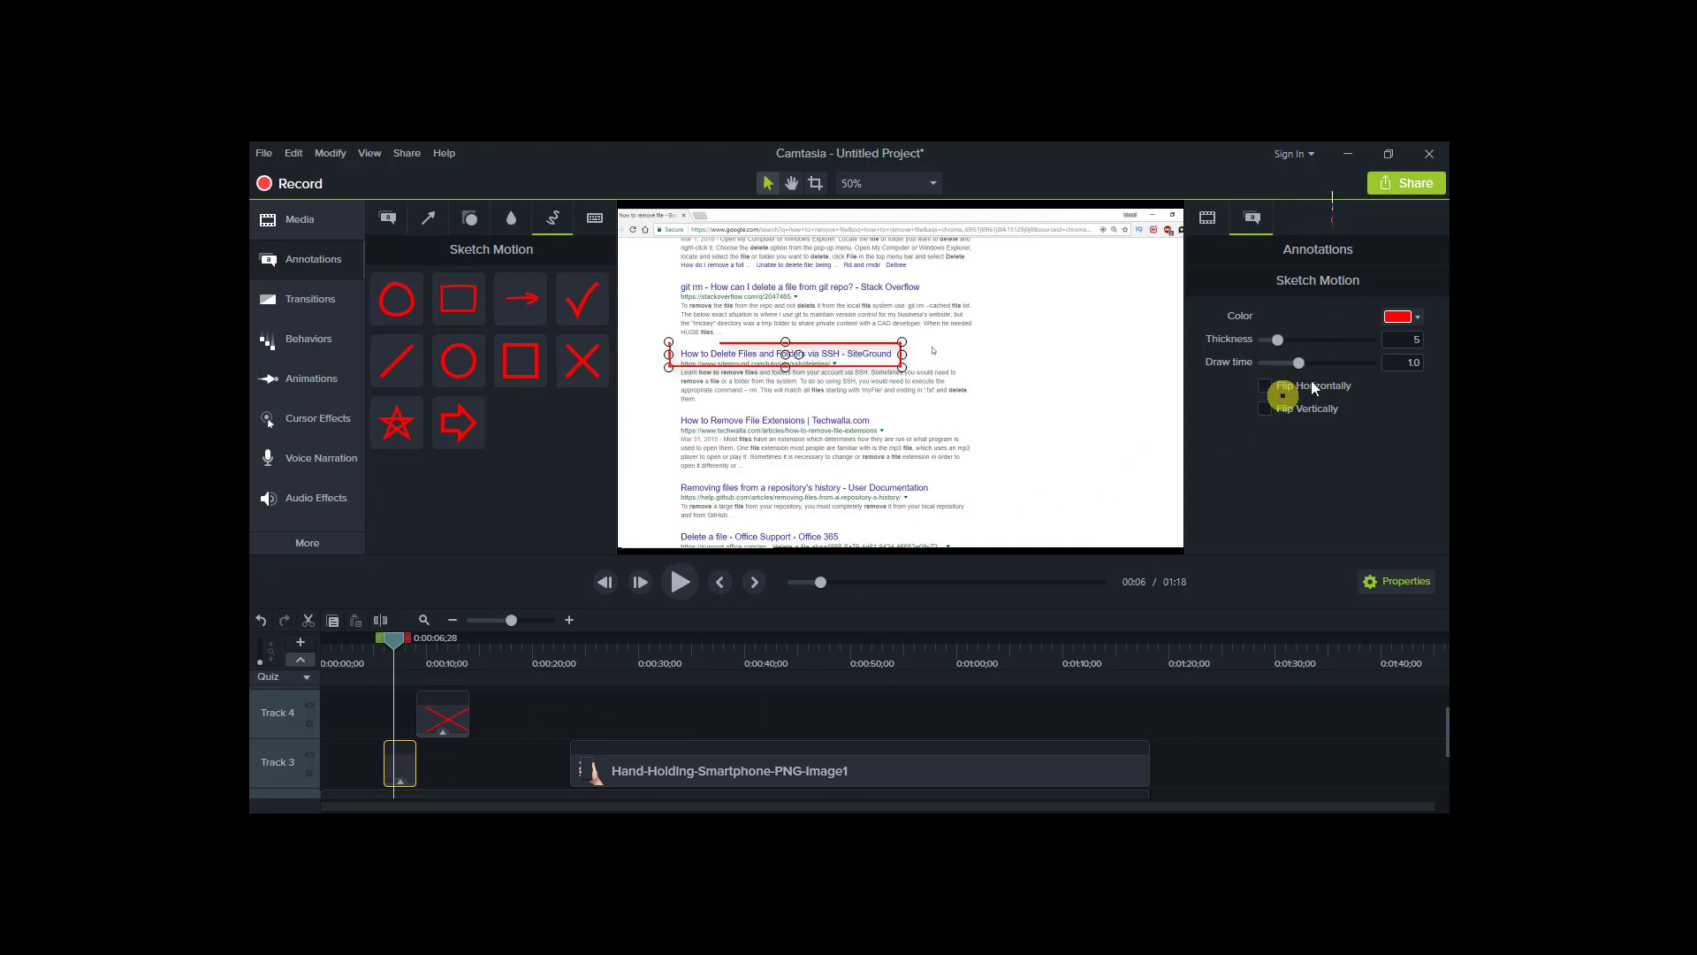
drag(1278, 343, 1312, 343)
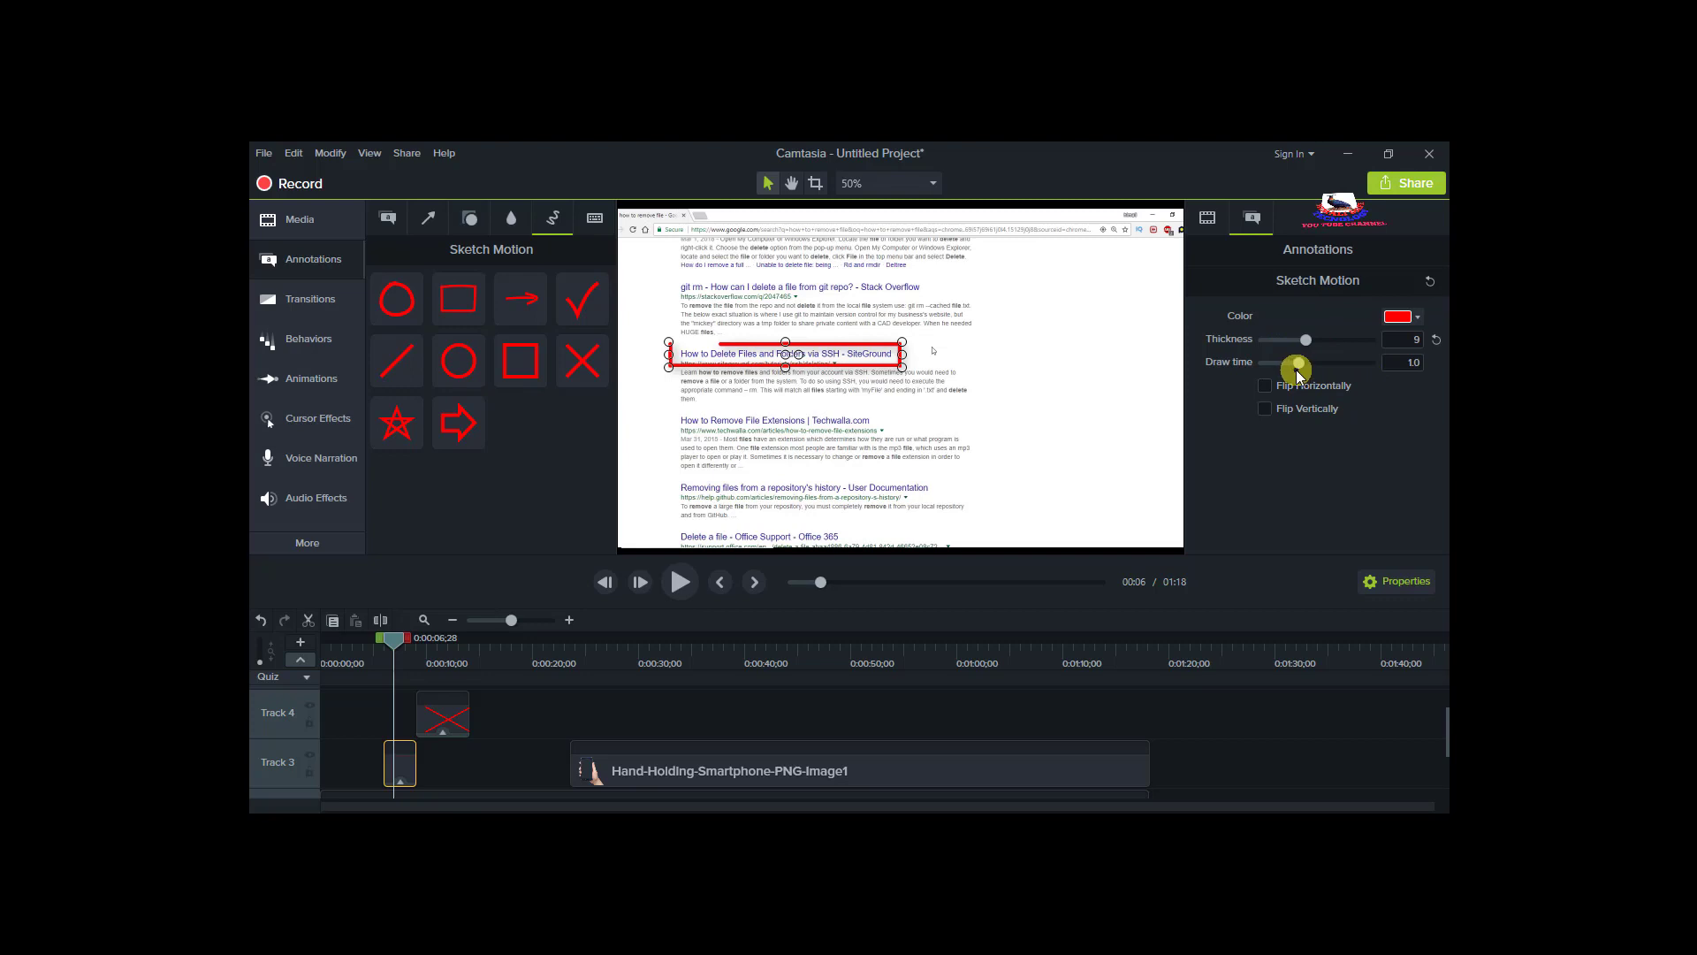
drag(1302, 362, 1291, 366)
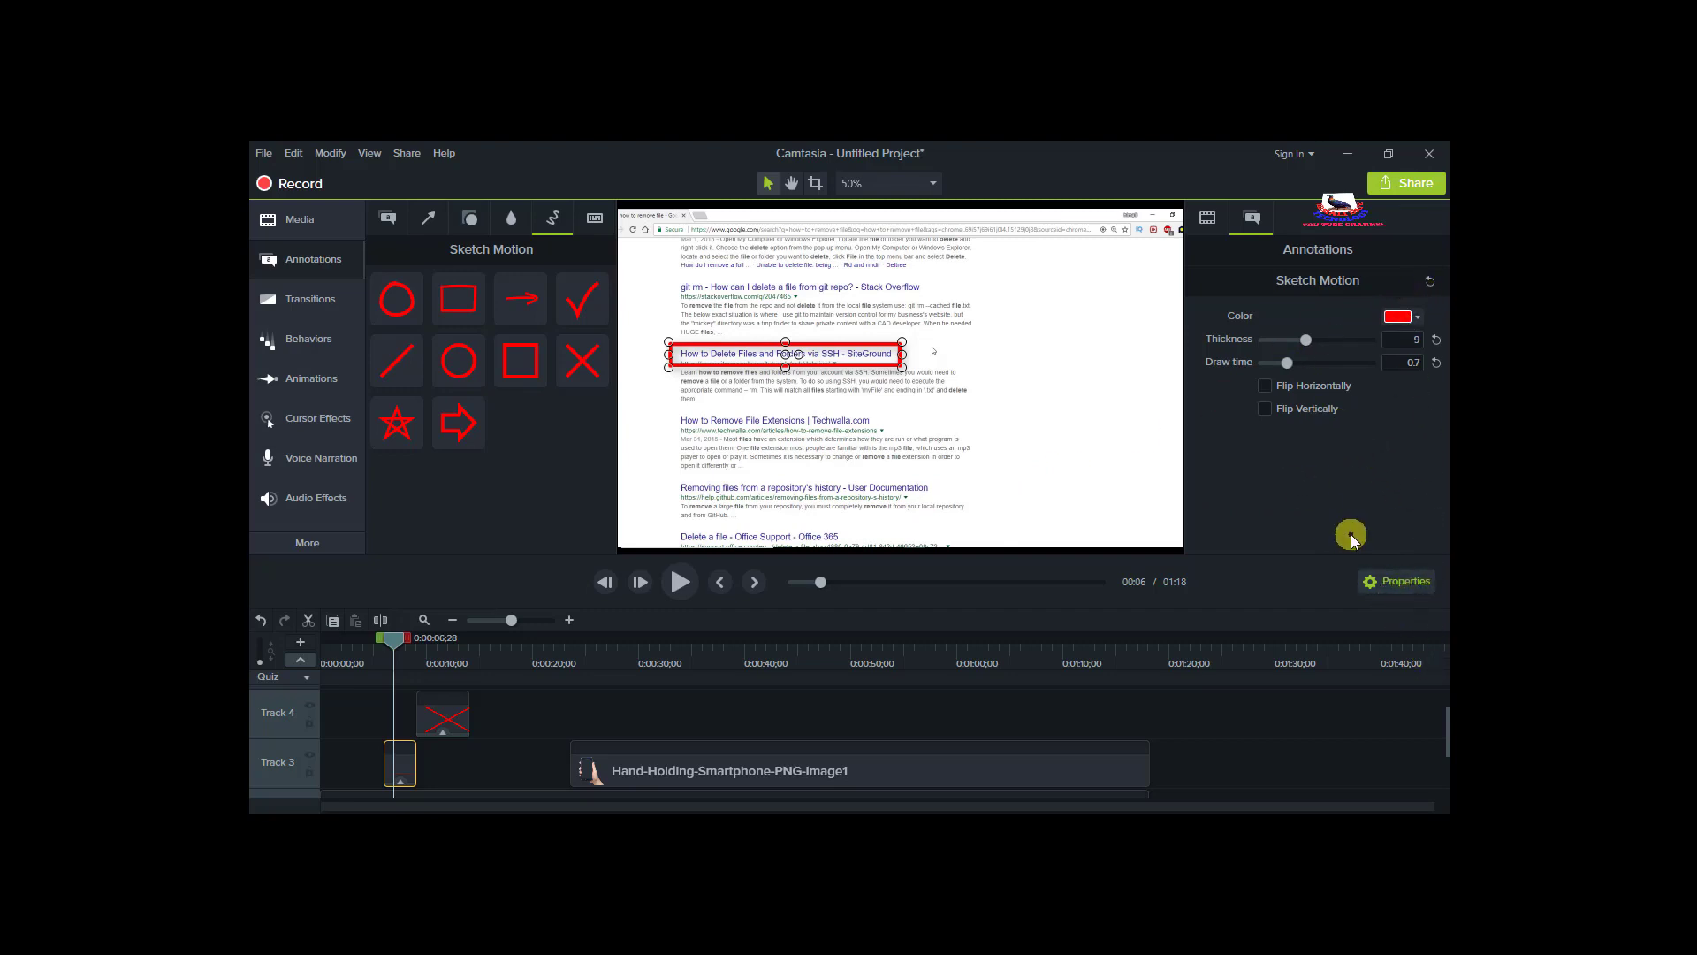
Try flipping the sketch rectangle horizontally and vertically, and switch both flips off again
click(1271, 391)
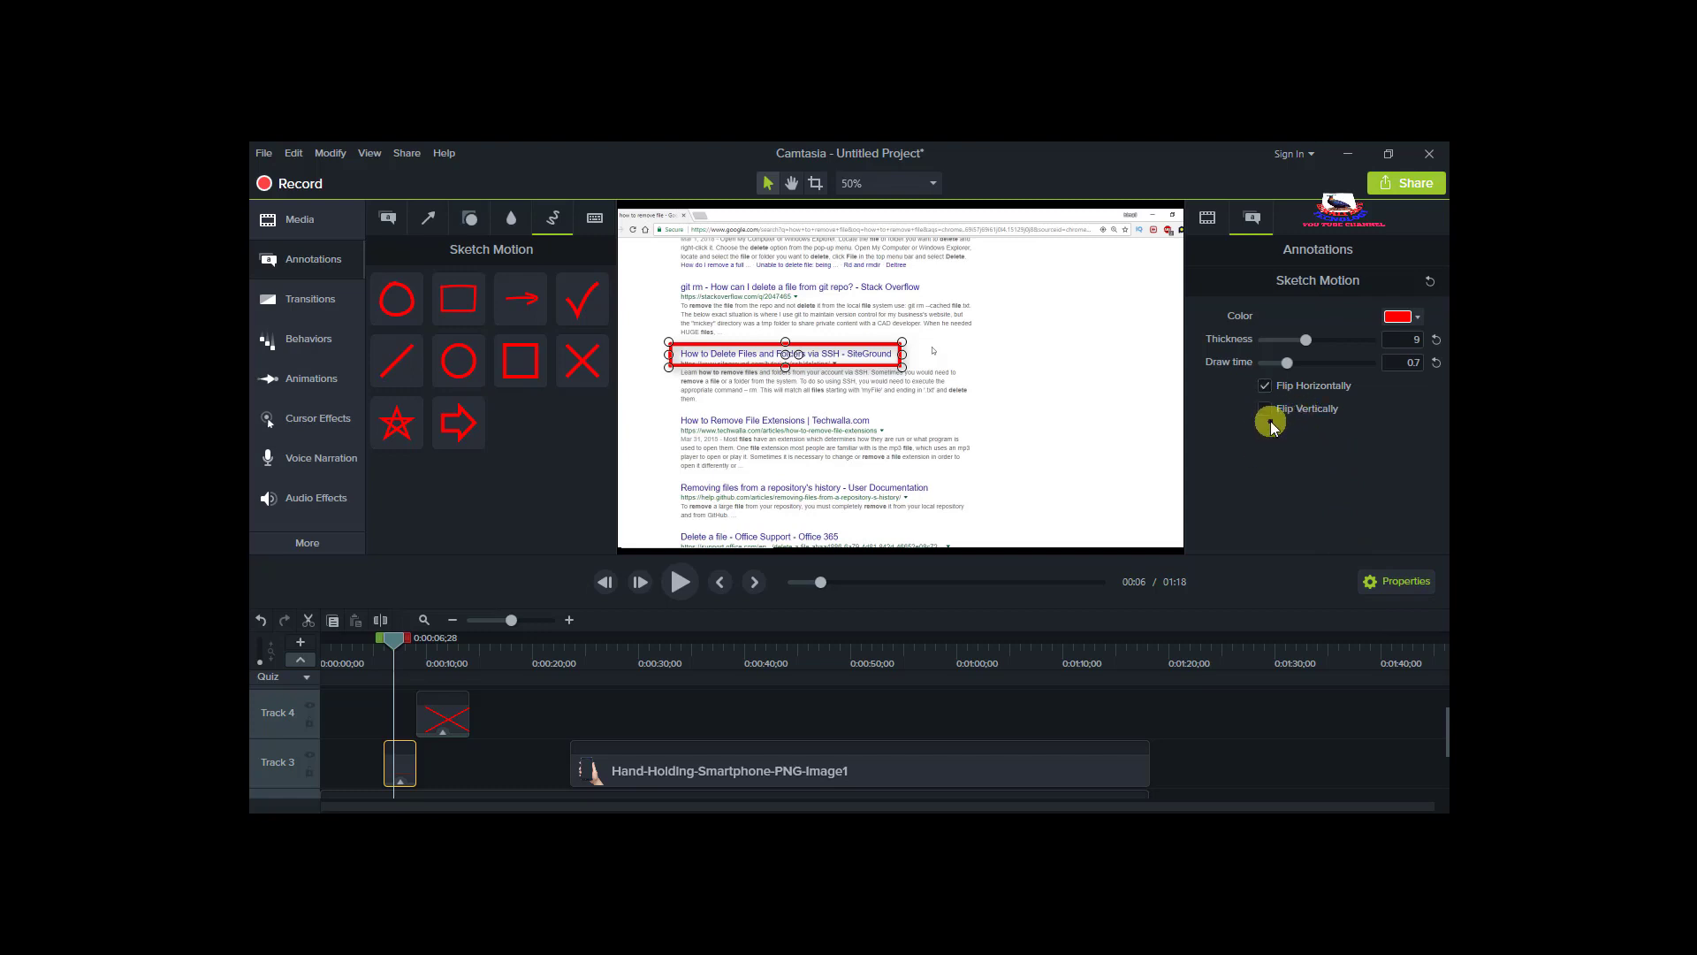
click(1268, 412)
click(1265, 410)
click(1261, 386)
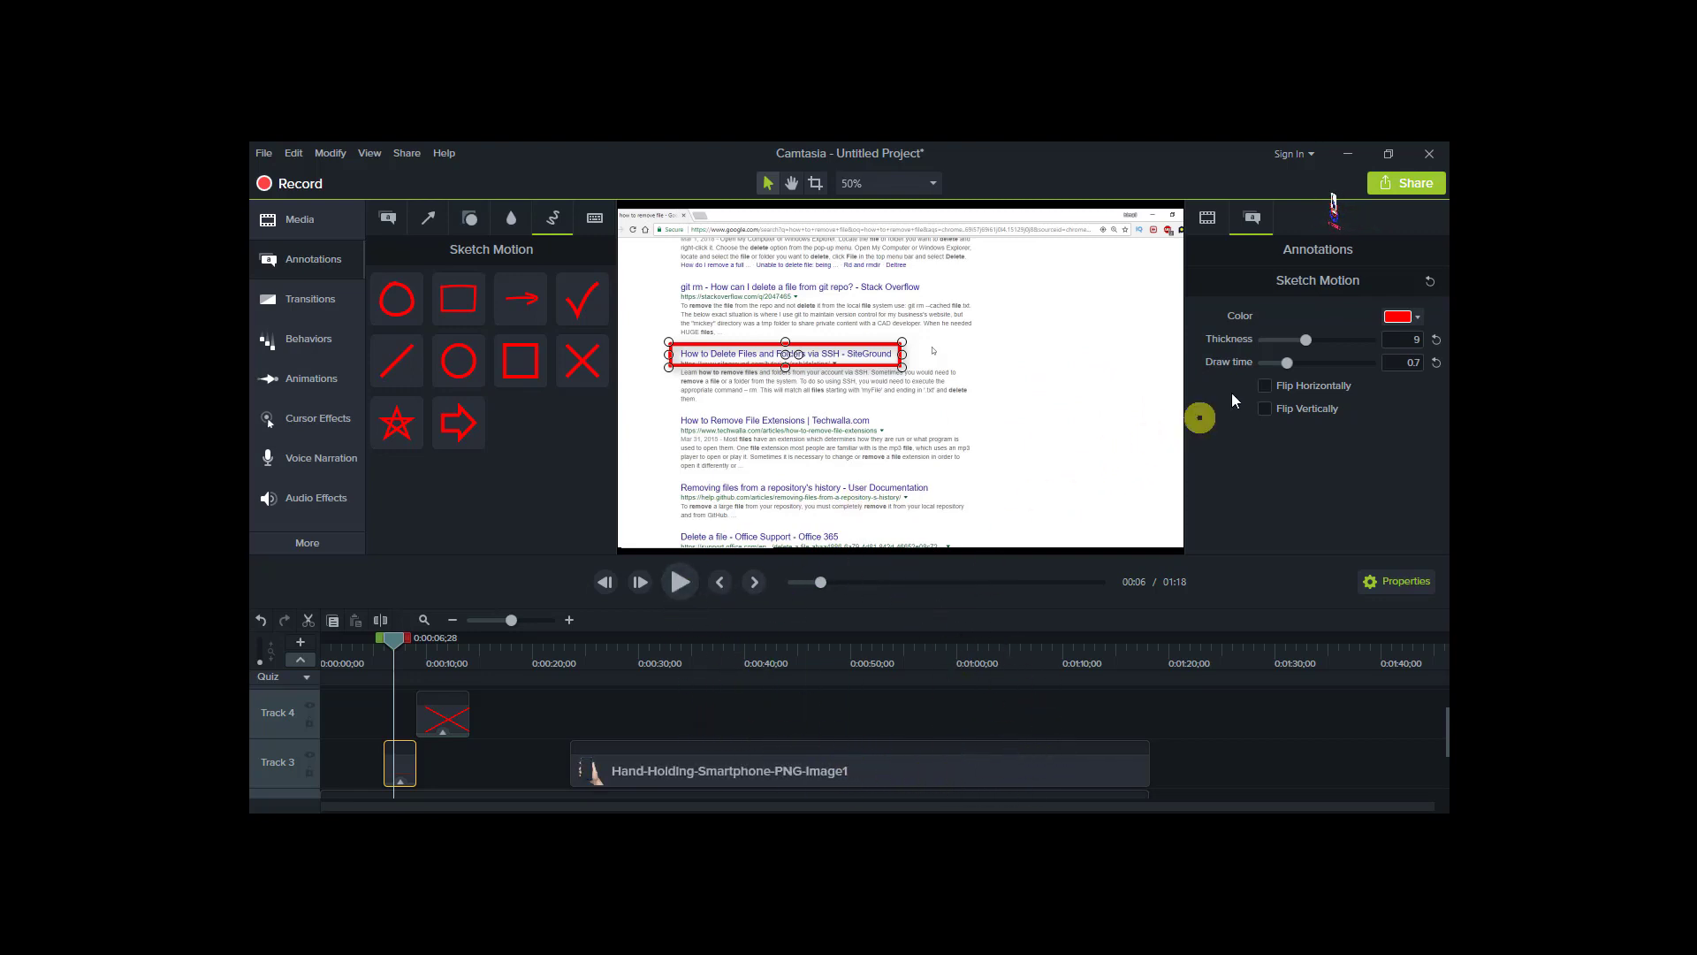
Start producing the project as a local file with the MP4 only (up to 1080p) preset and proceed to the file name and folder settings
click(1387, 184)
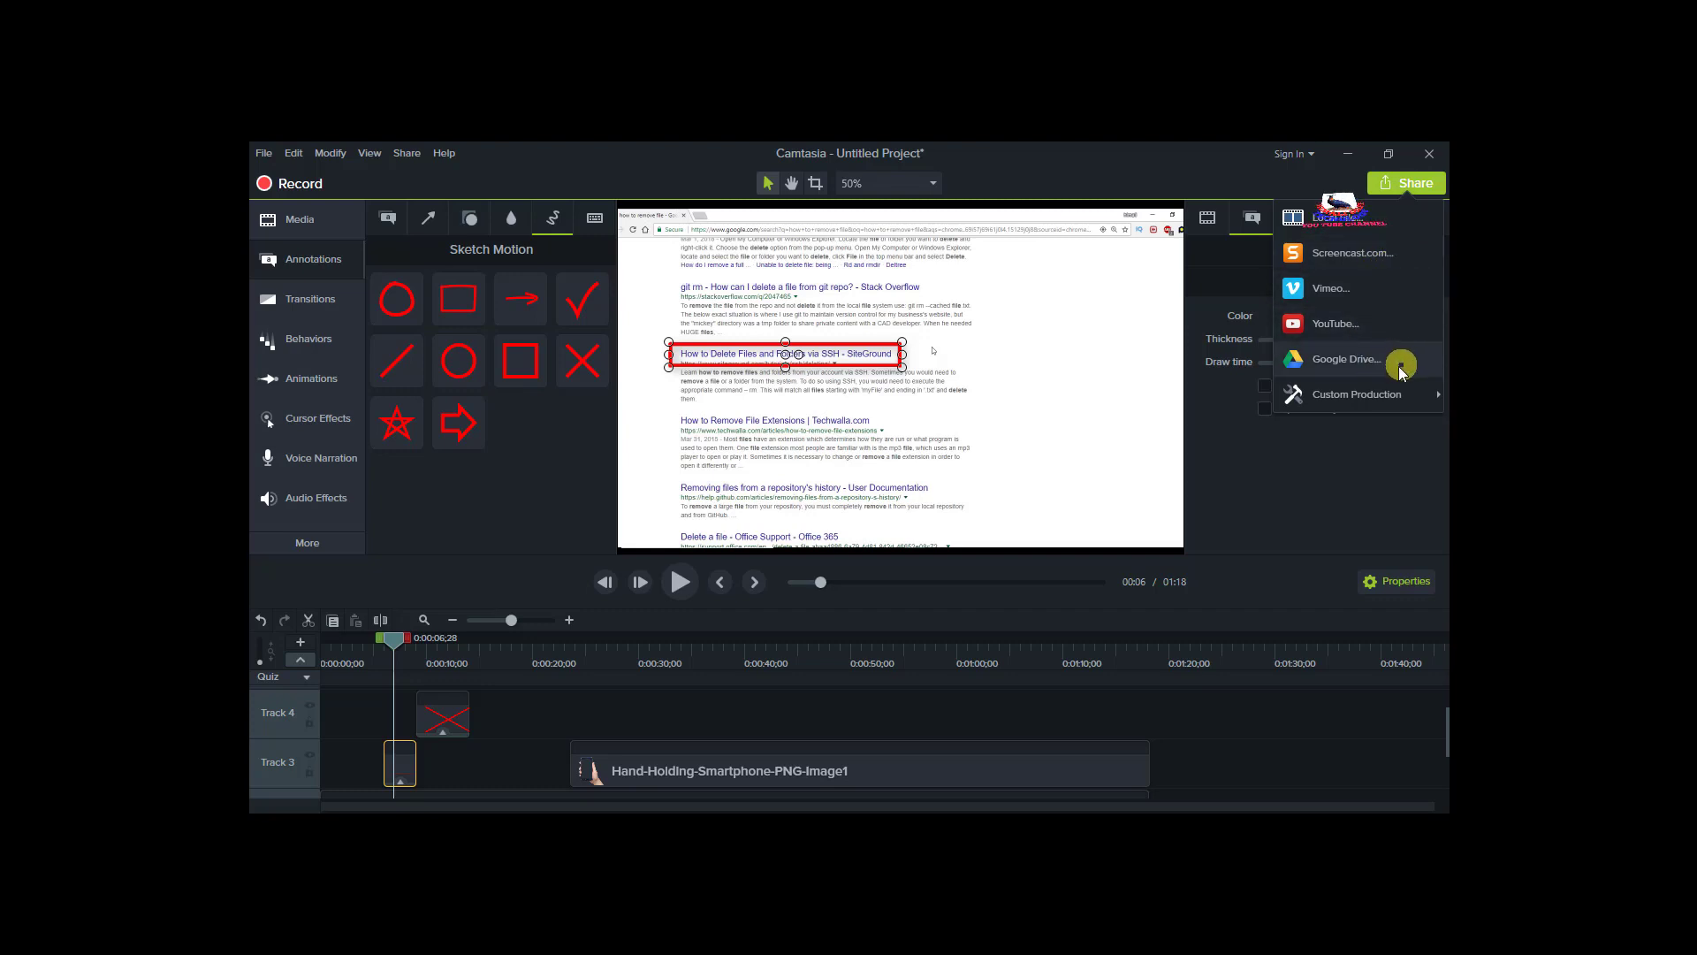
mouse_move(1382, 395)
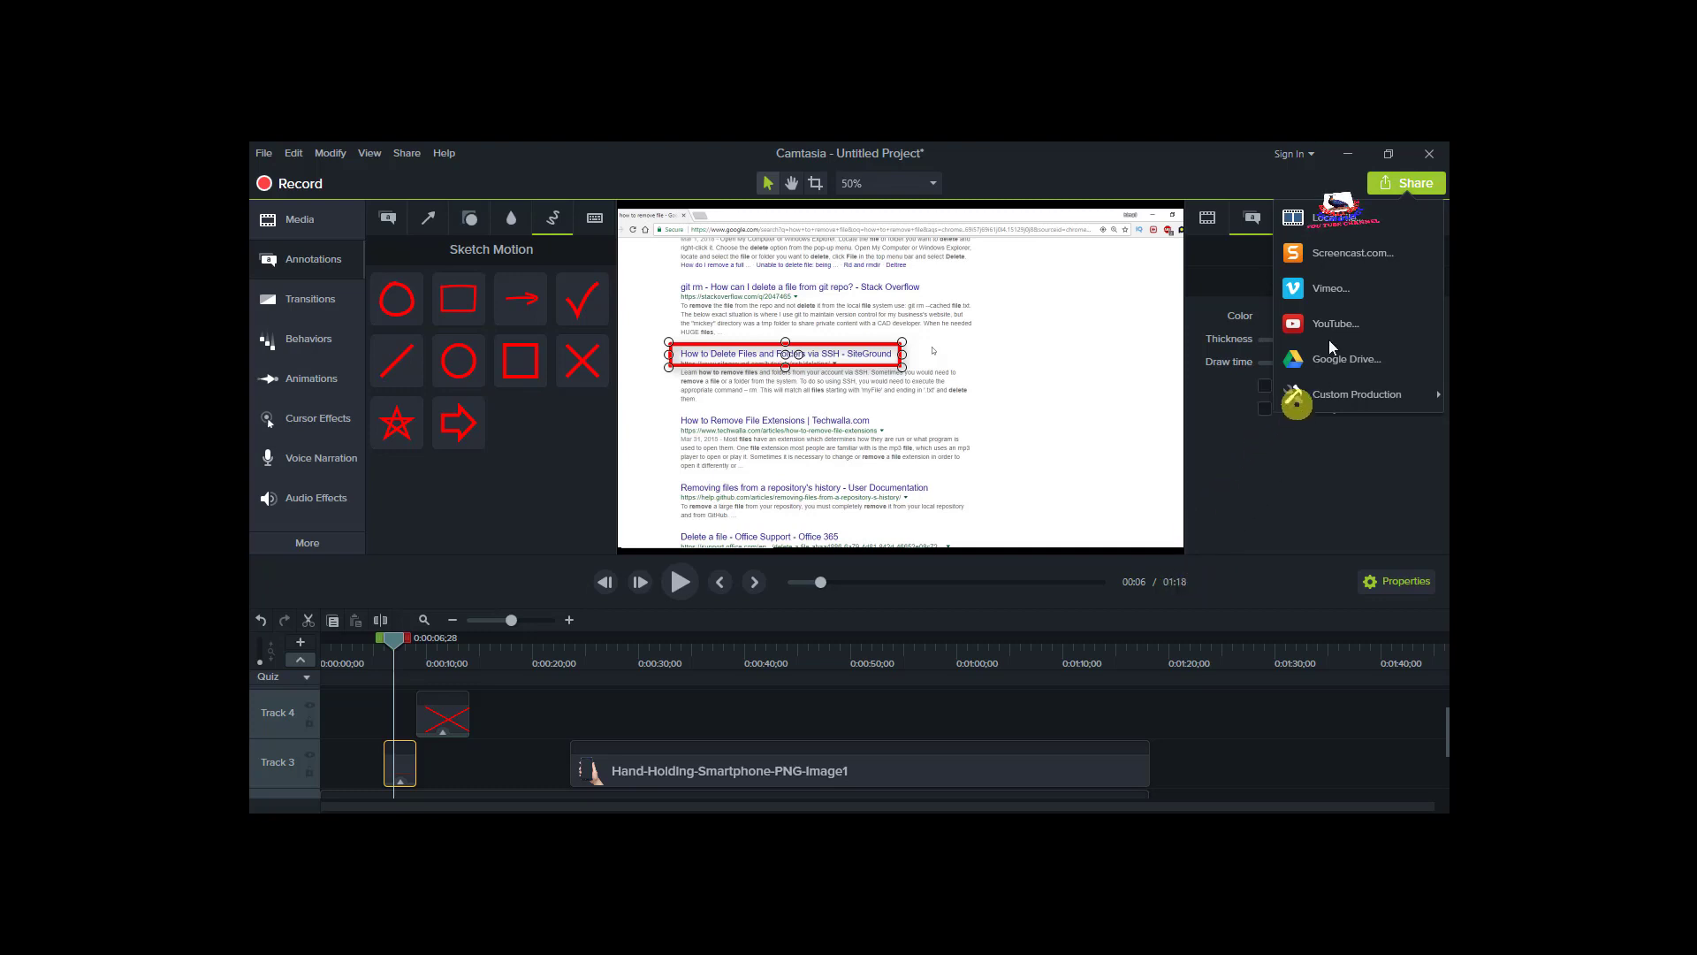
click(1339, 224)
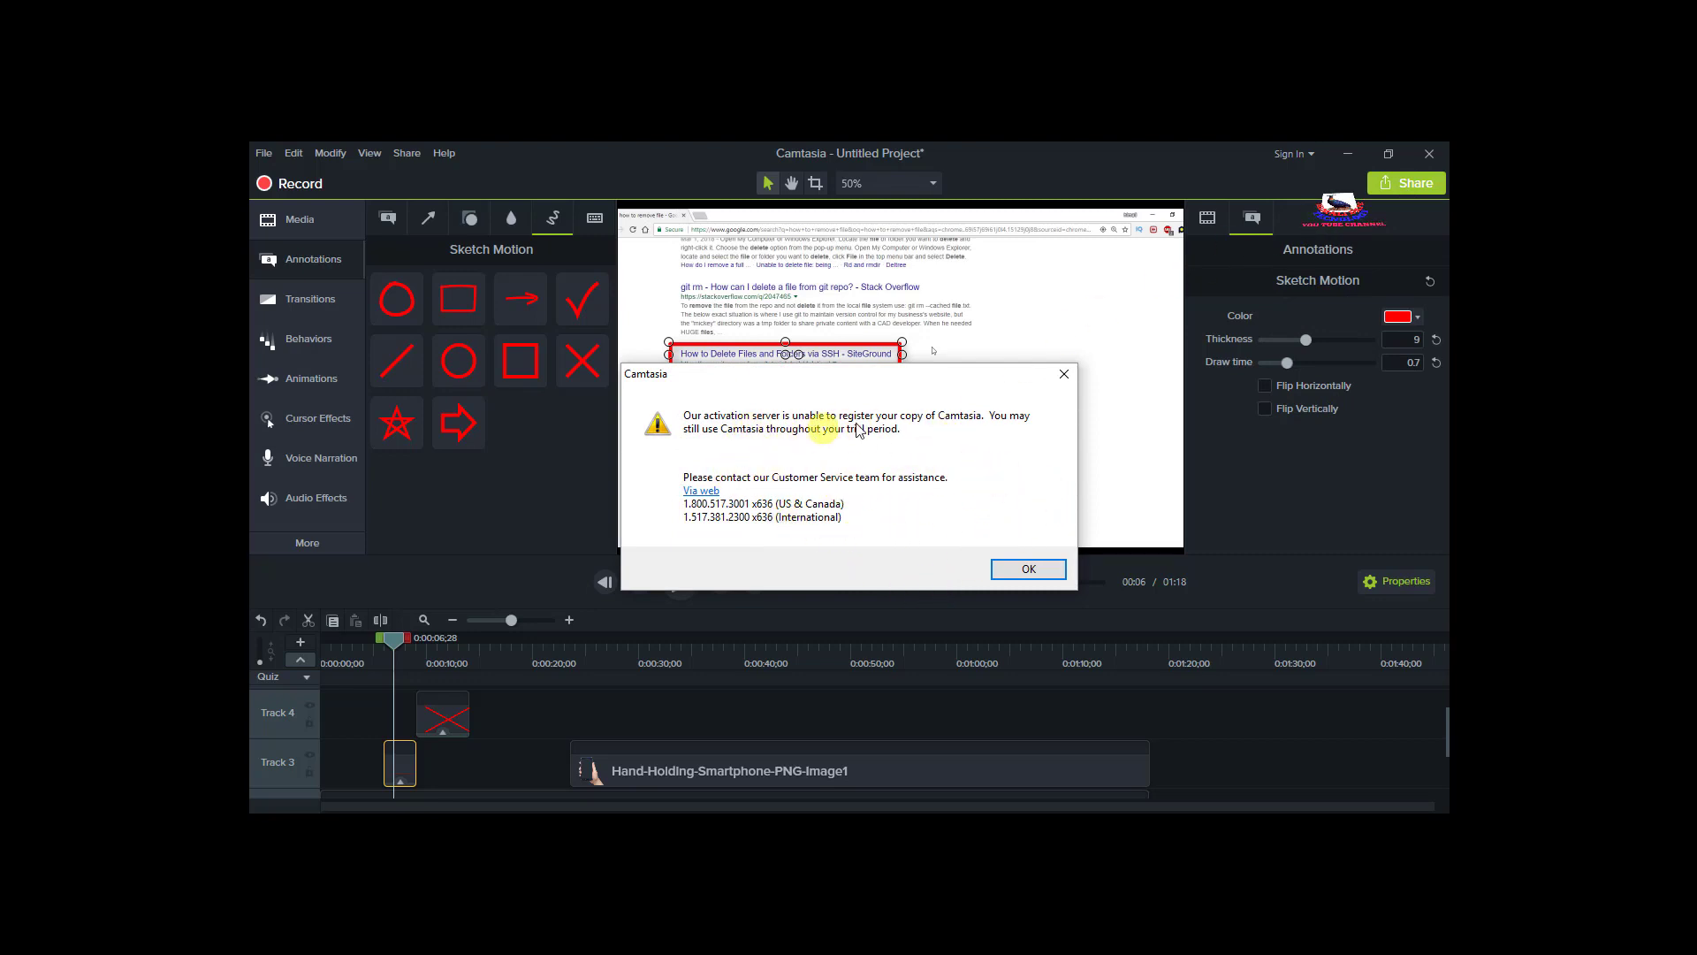
click(1031, 568)
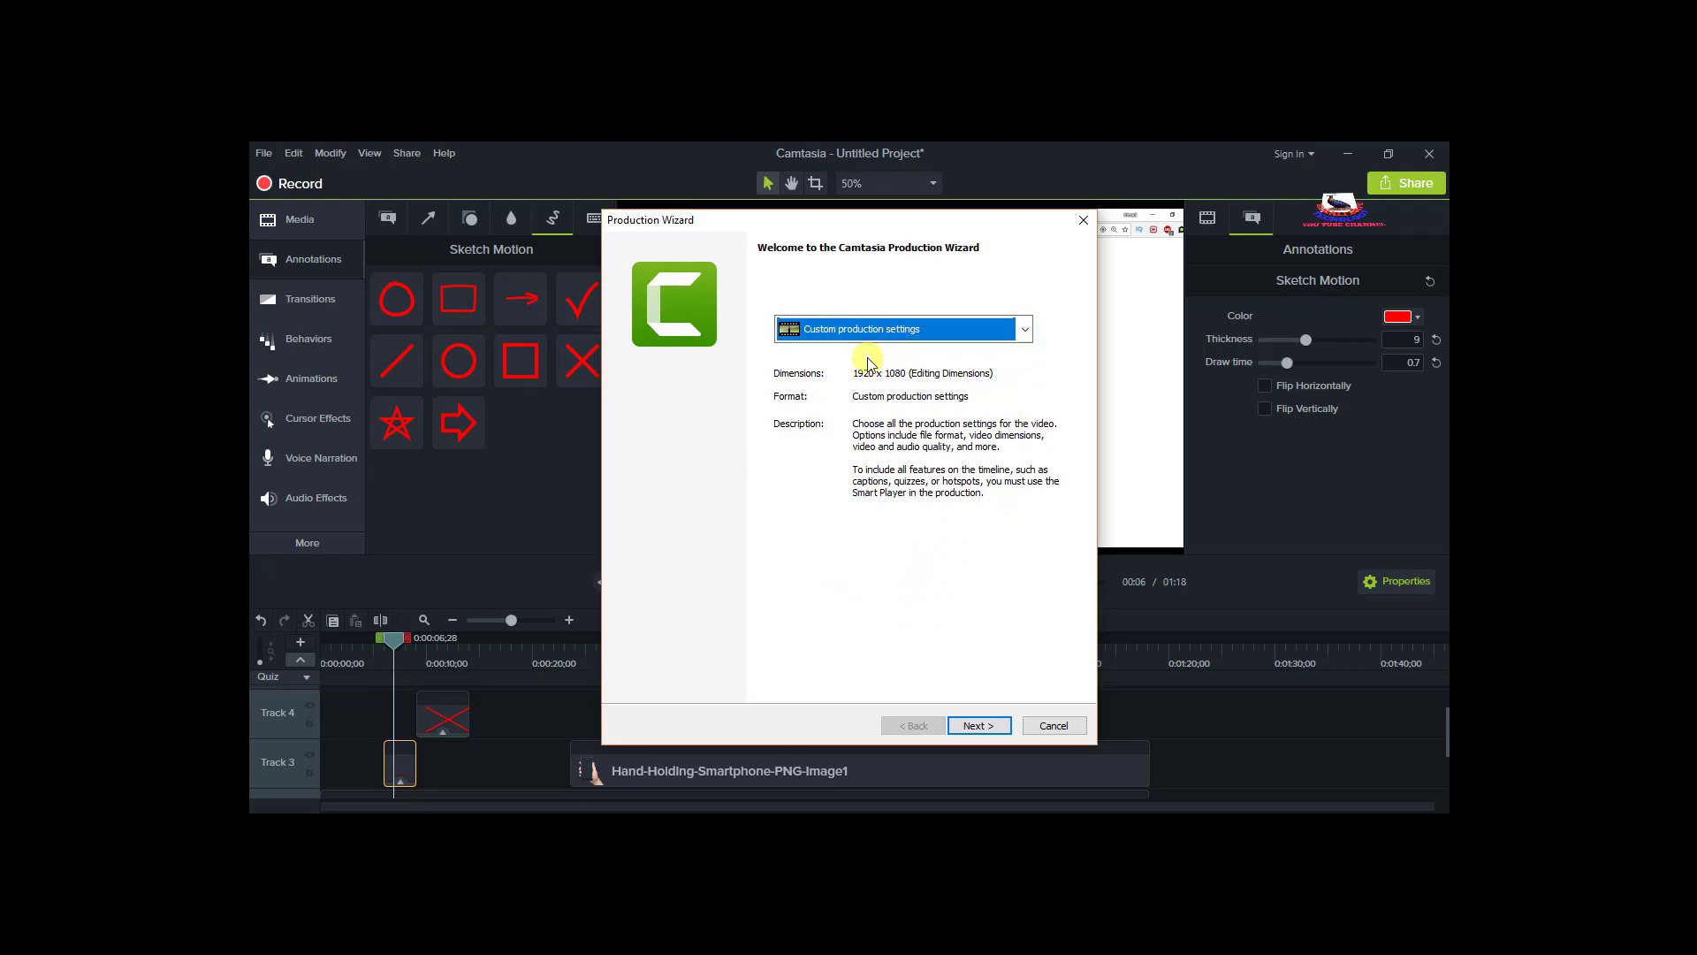
click(1025, 332)
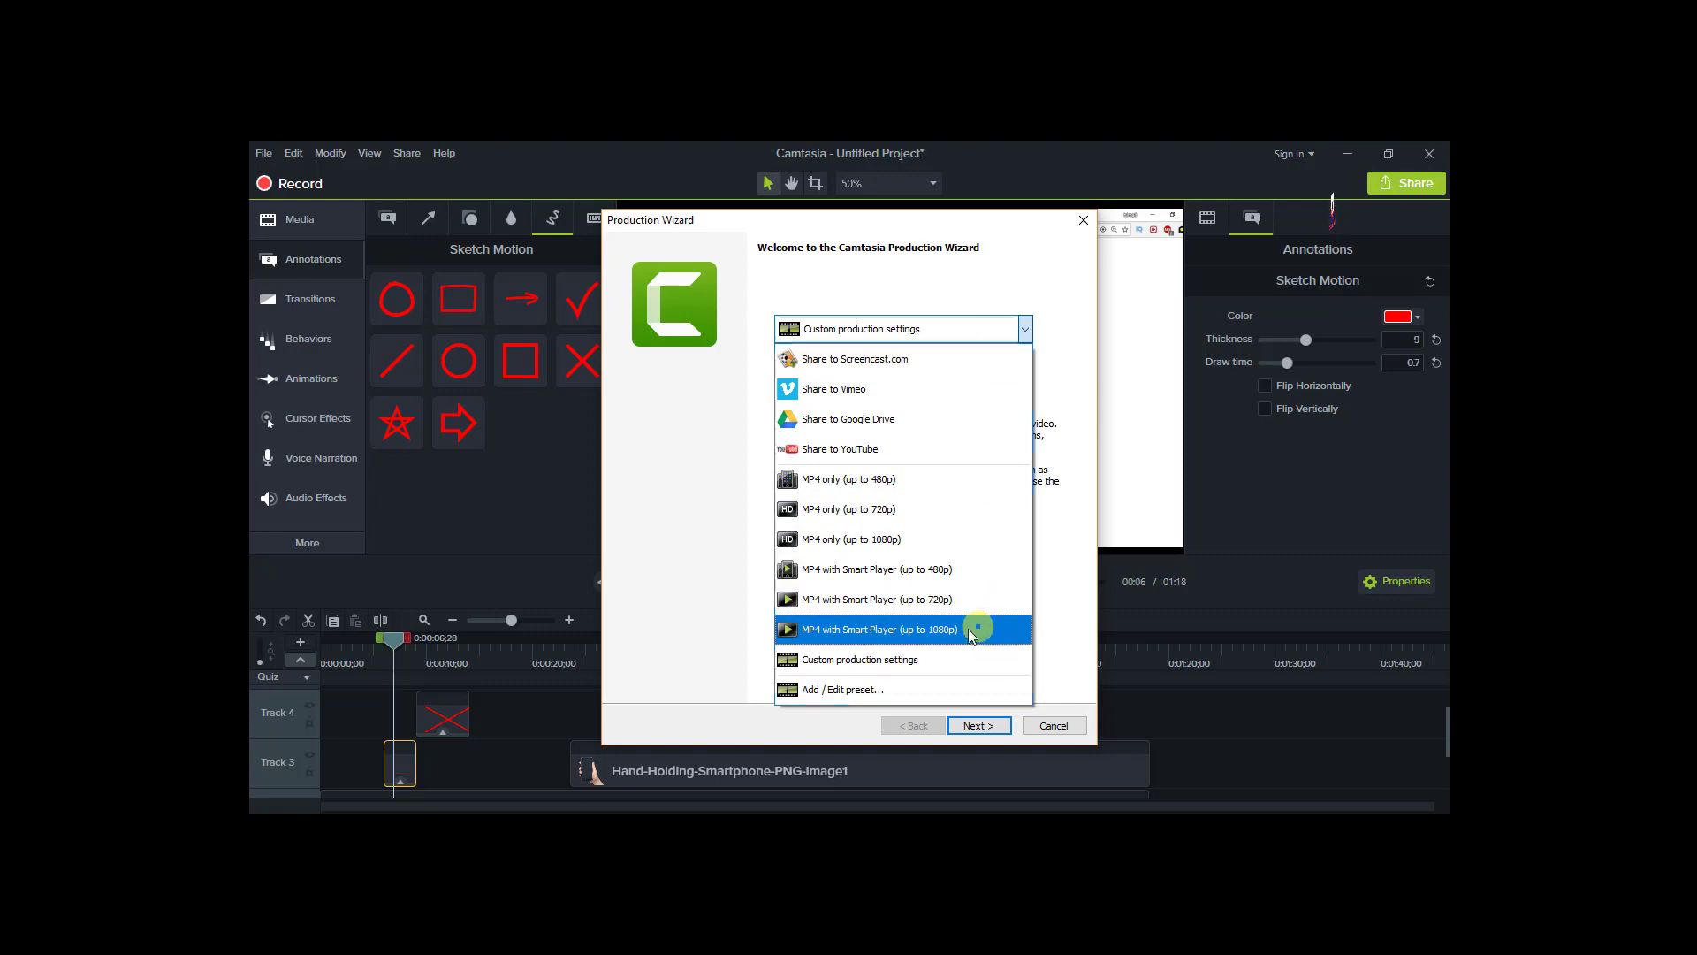
click(917, 542)
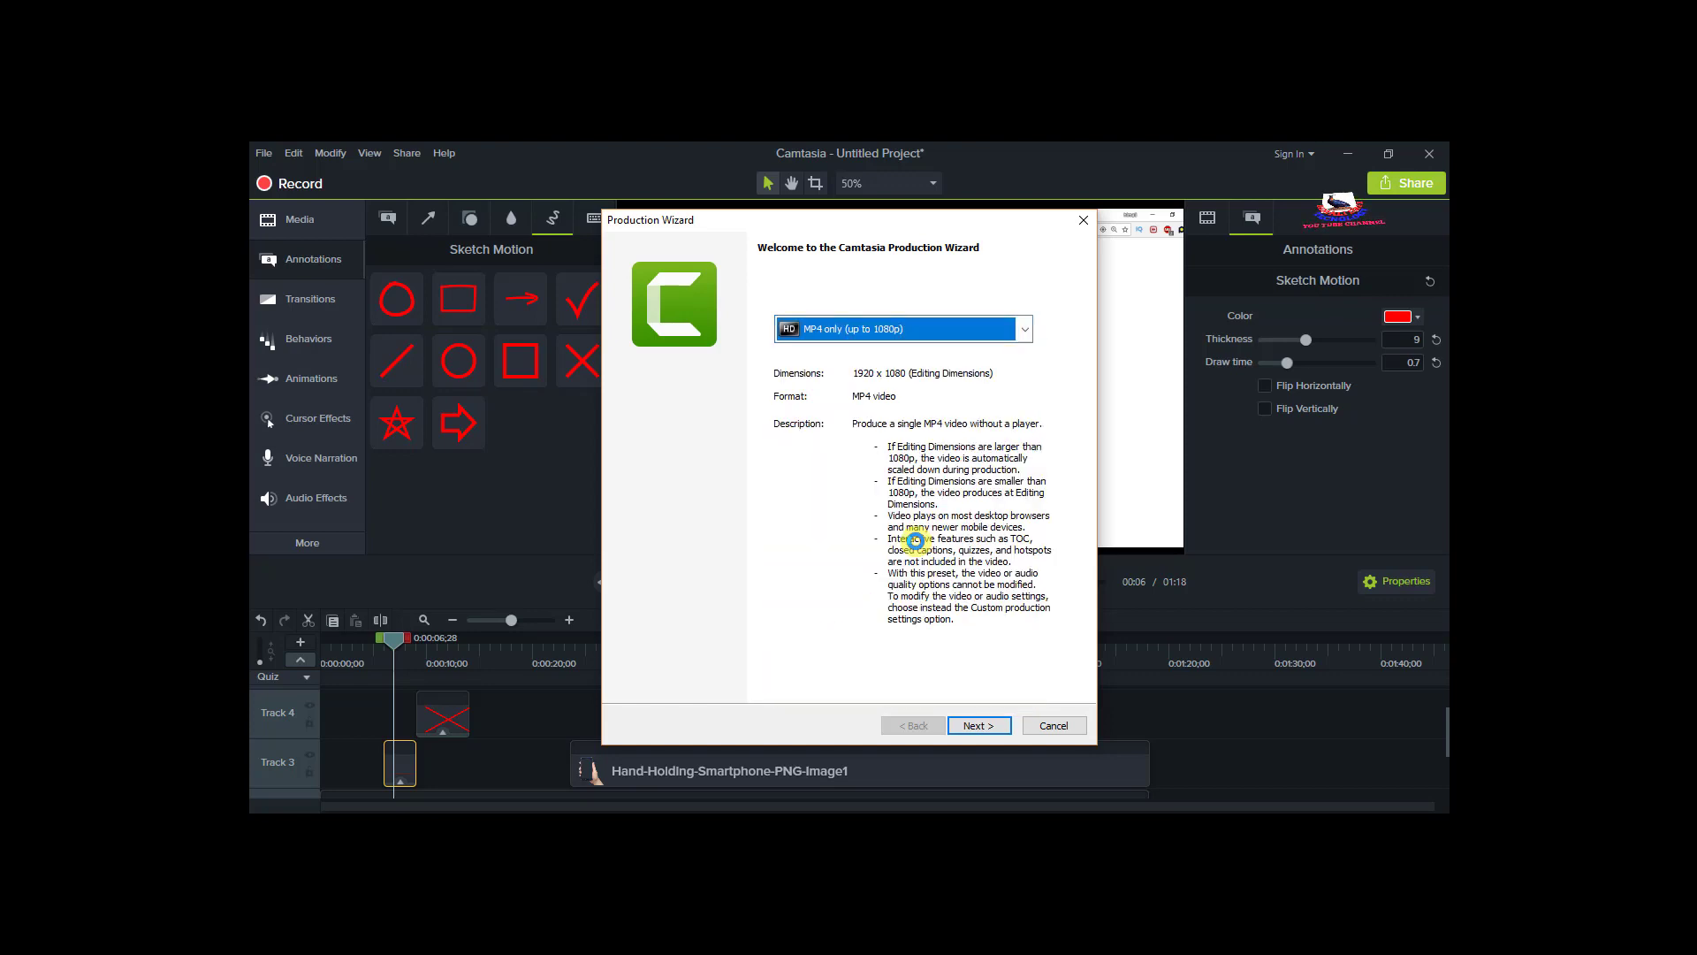
click(978, 726)
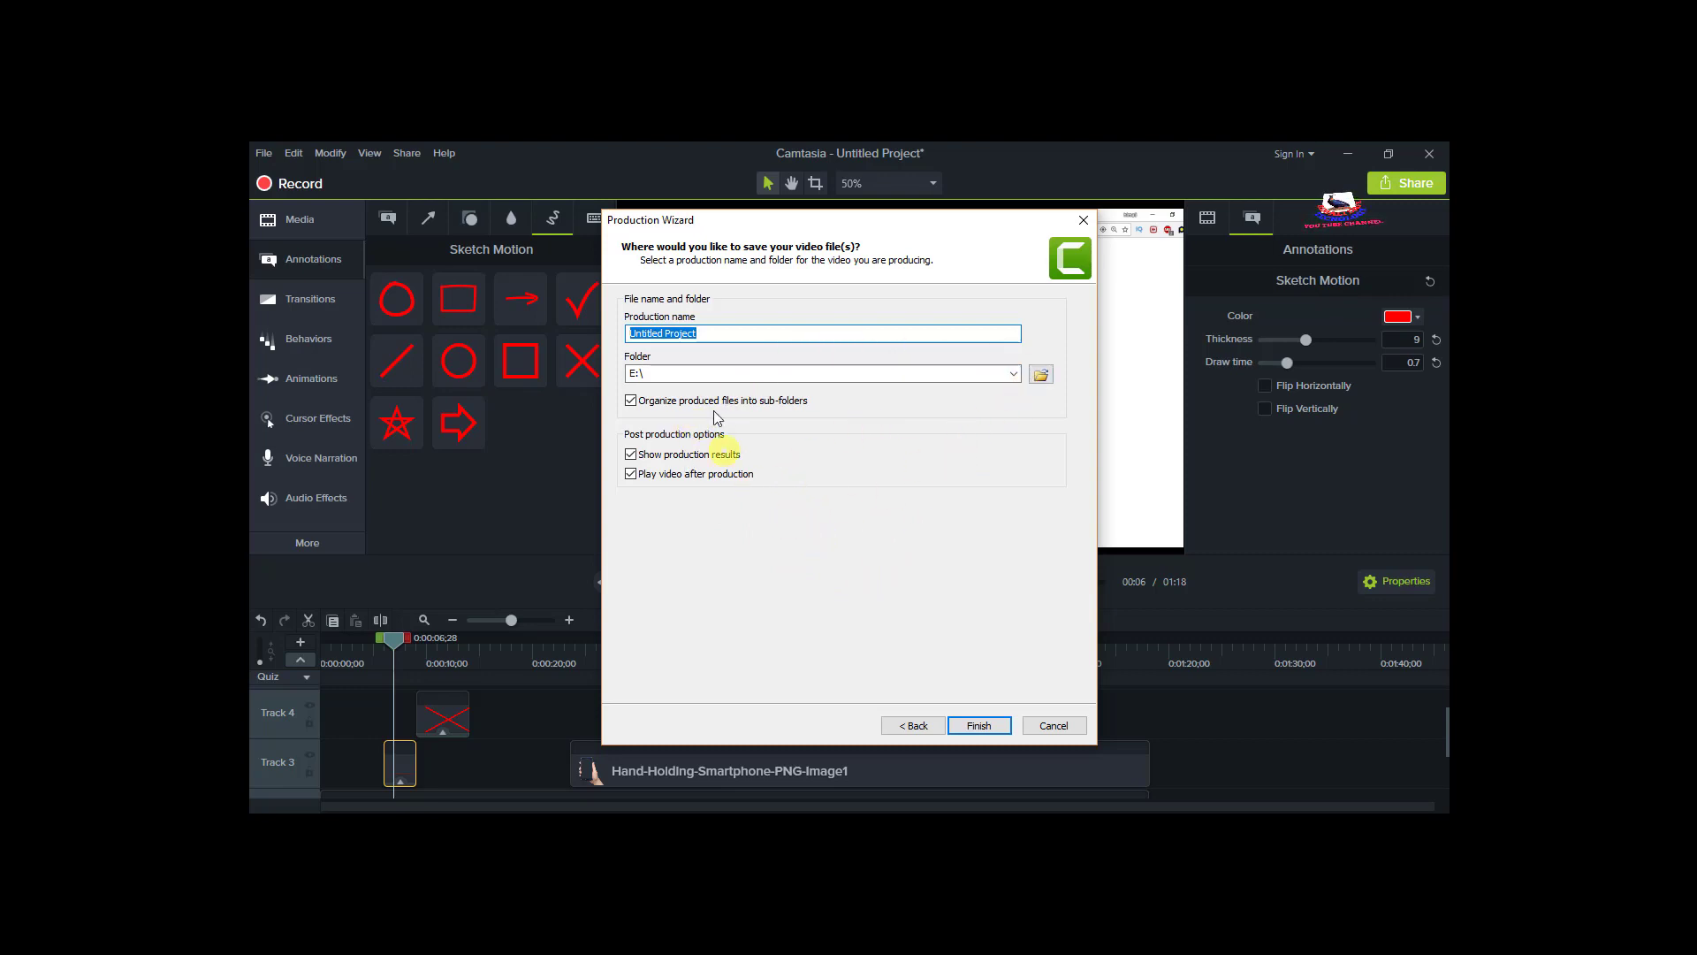
Look through the recent production folders, and switch the option to play the video after production off and on again
click(1014, 375)
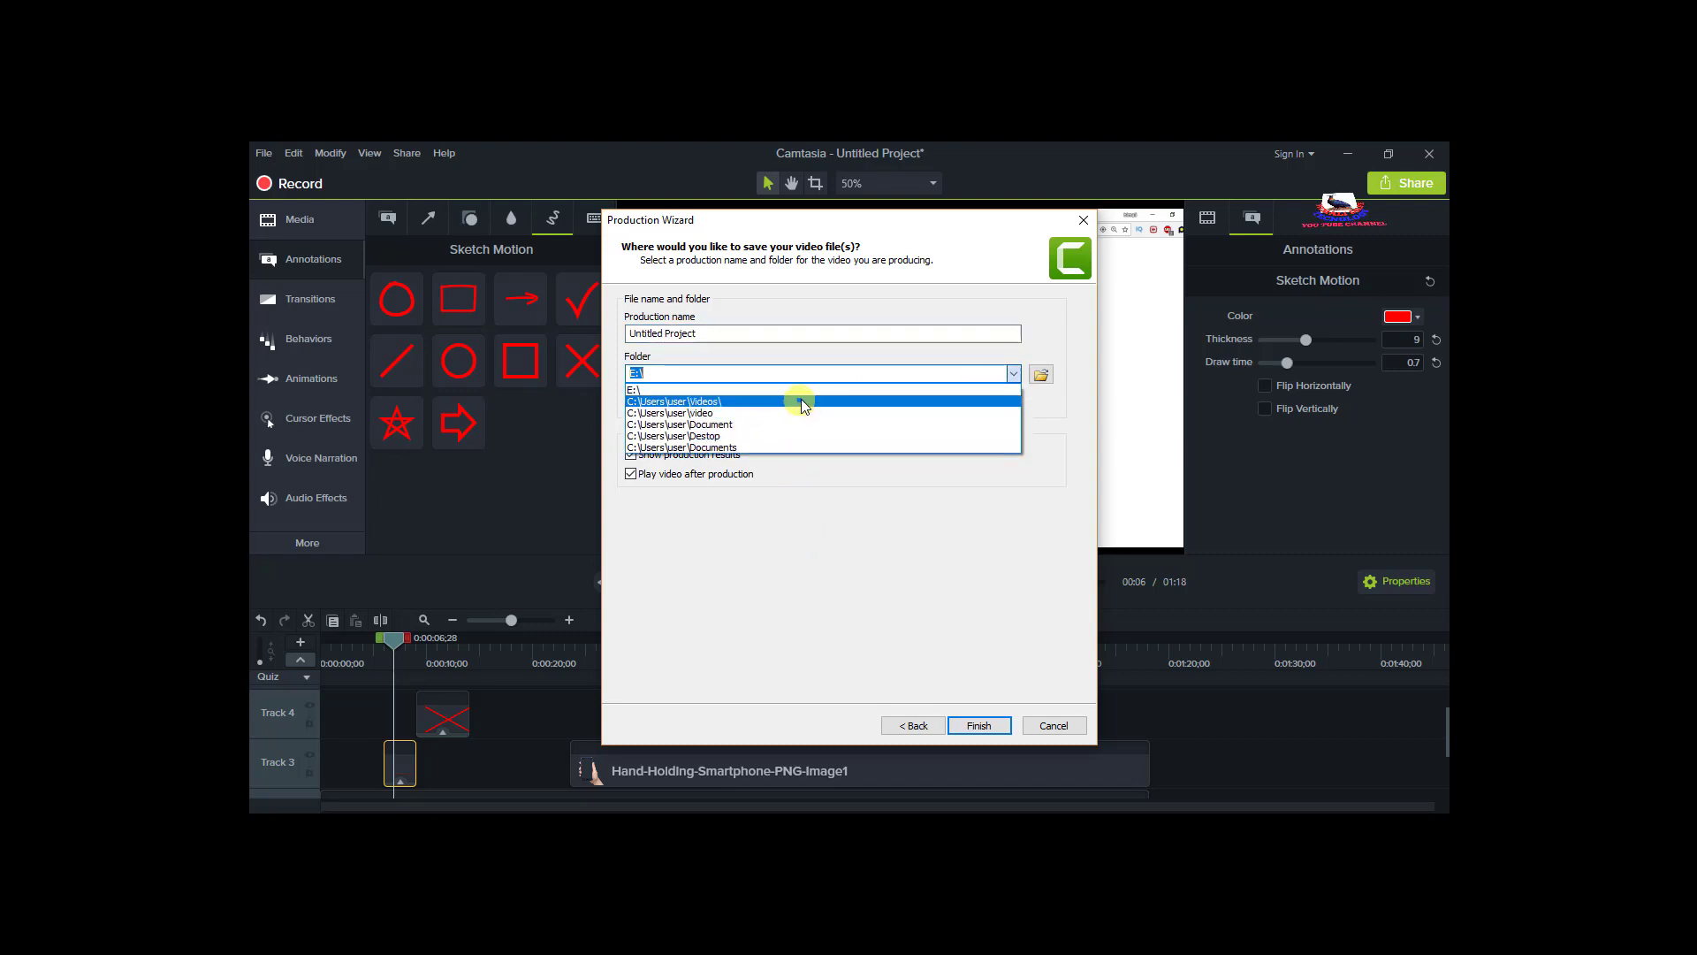
click(1013, 373)
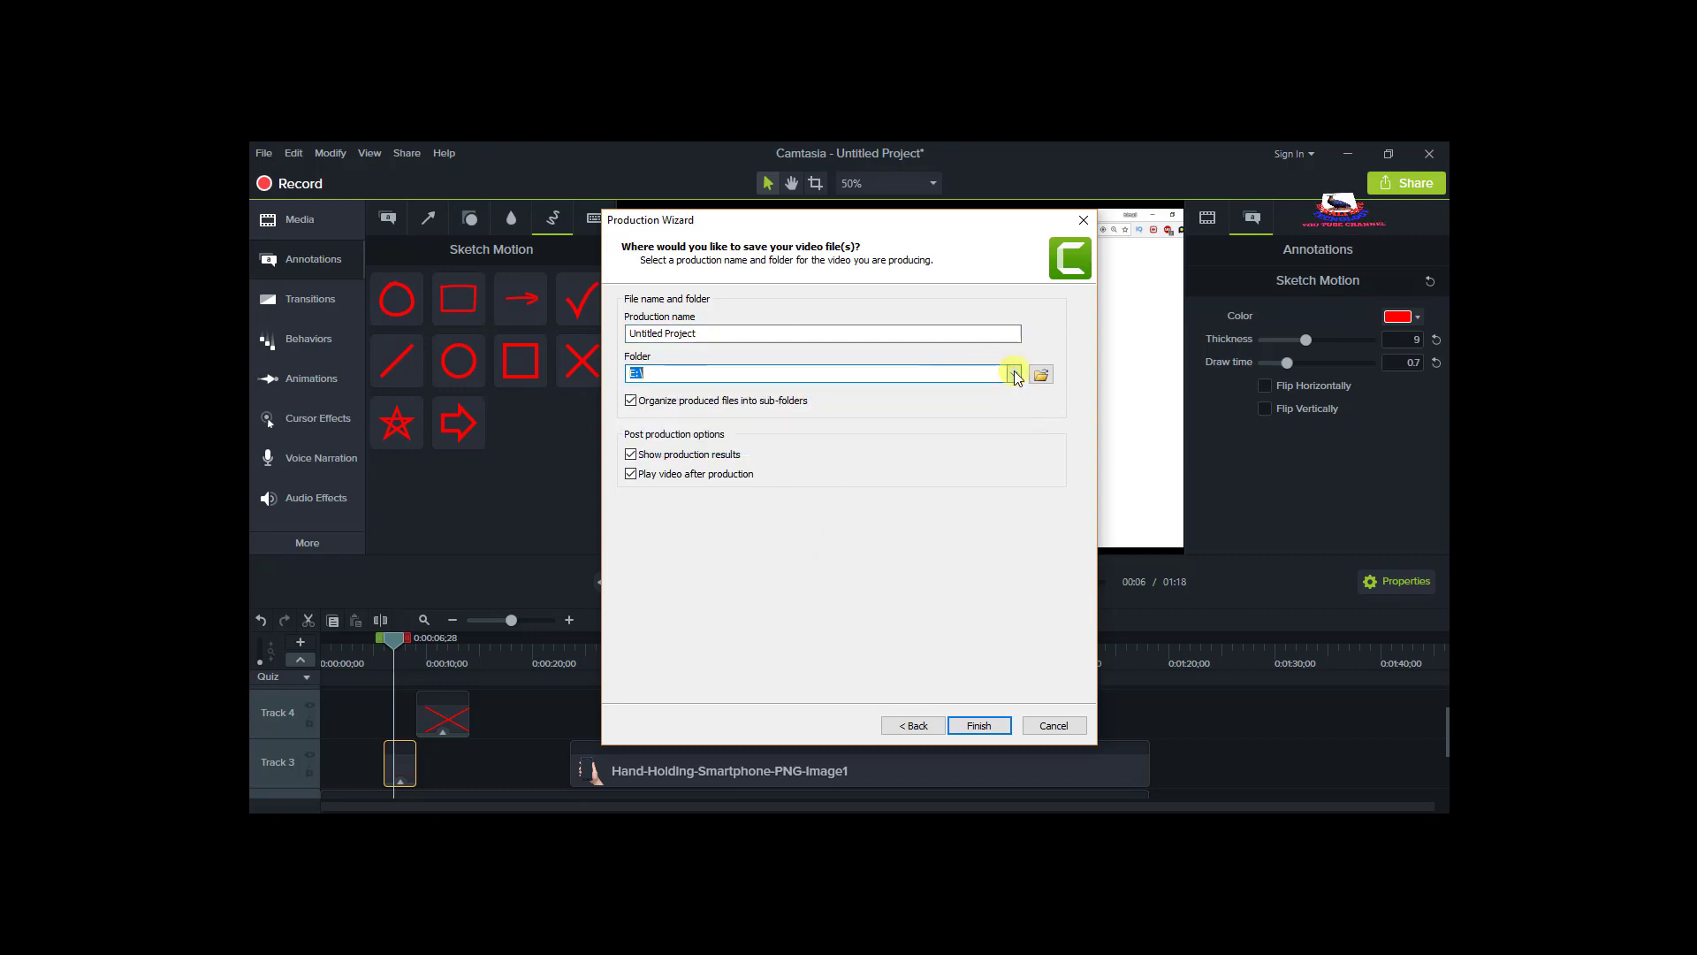
click(834, 373)
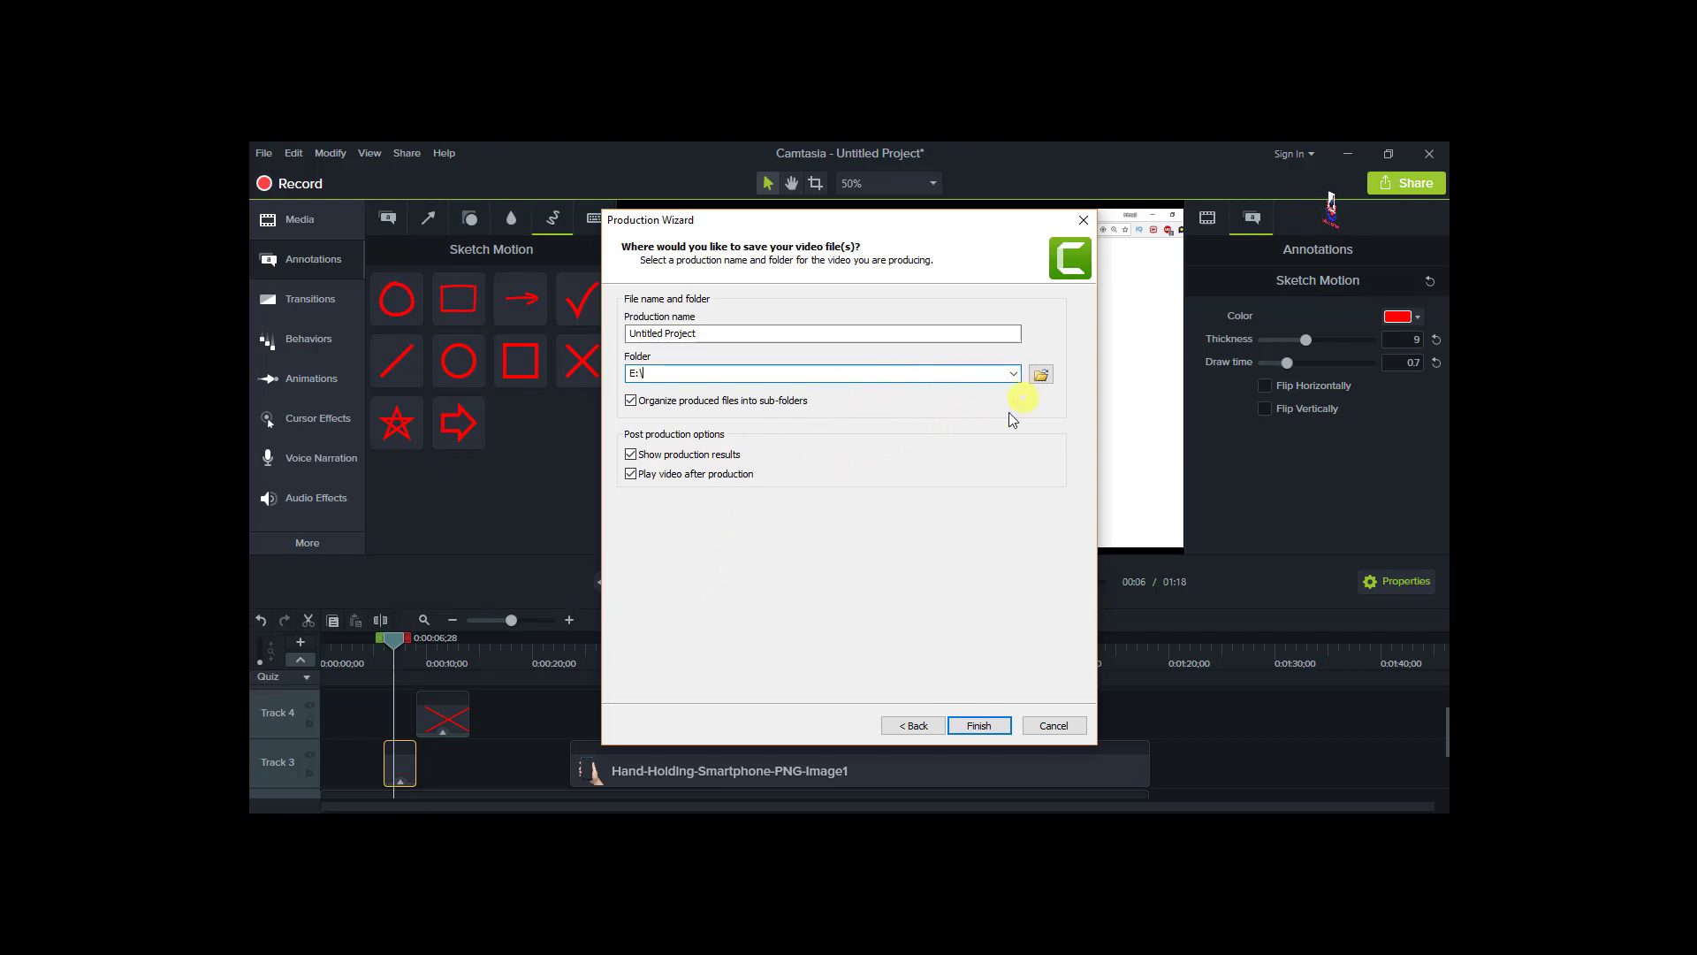
click(631, 474)
click(630, 474)
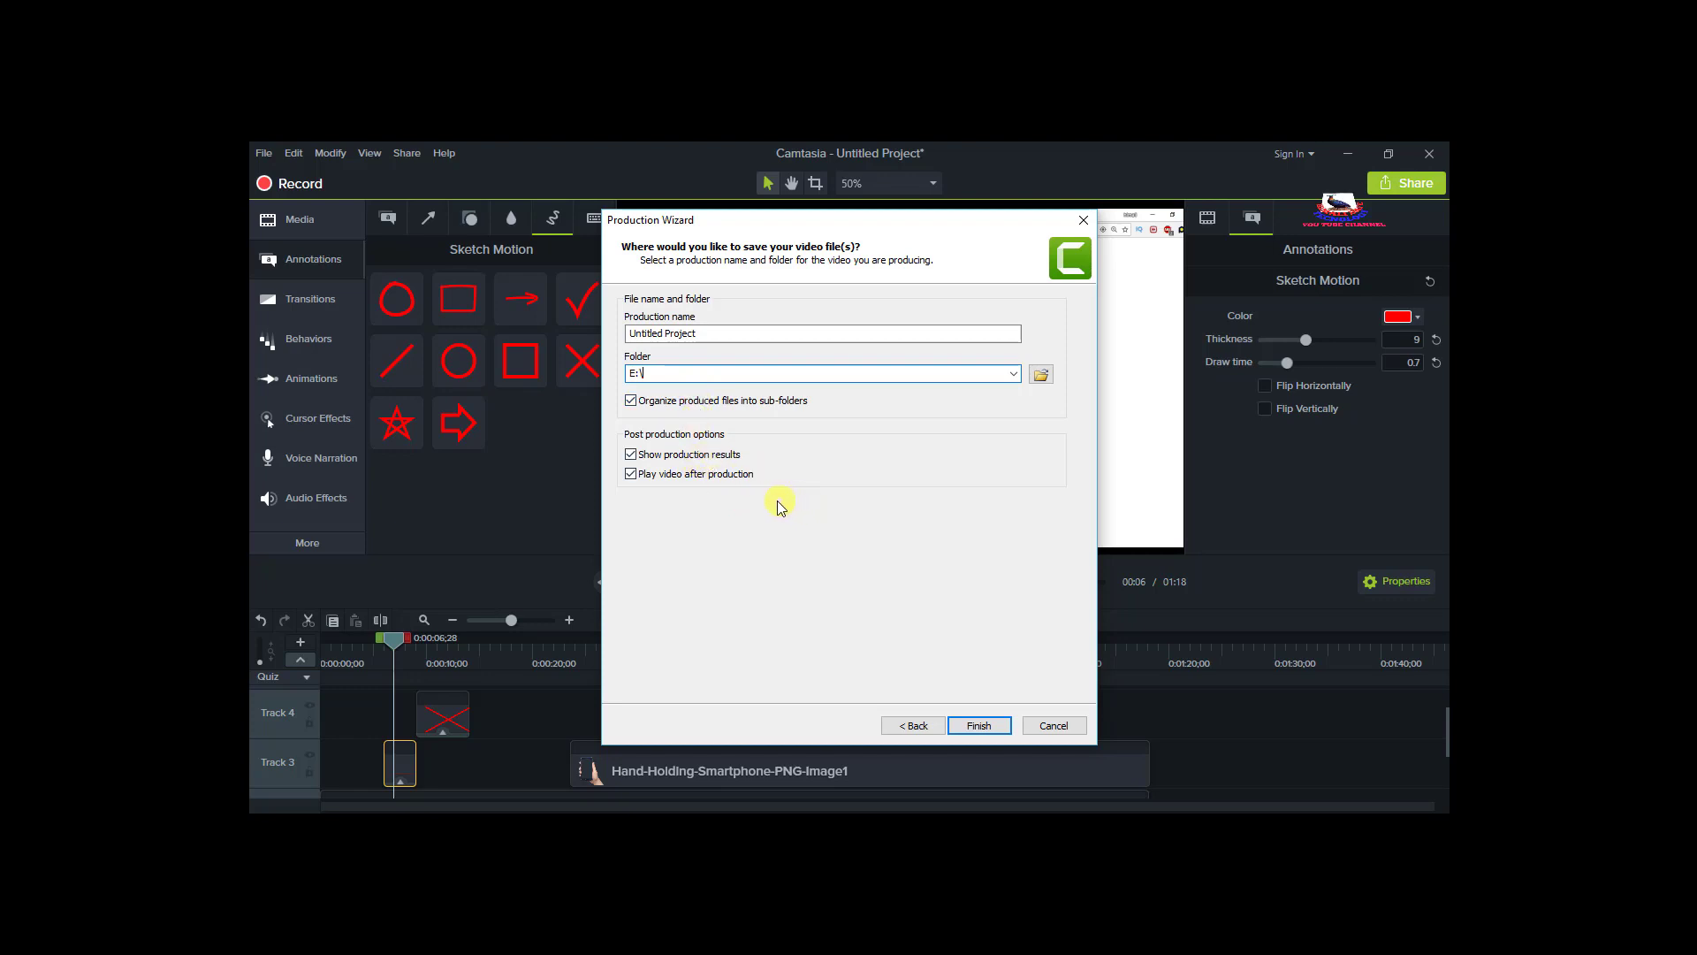
Browse drive E:, Pictures and Videos for a save location, and cancel the folder selection
click(1041, 377)
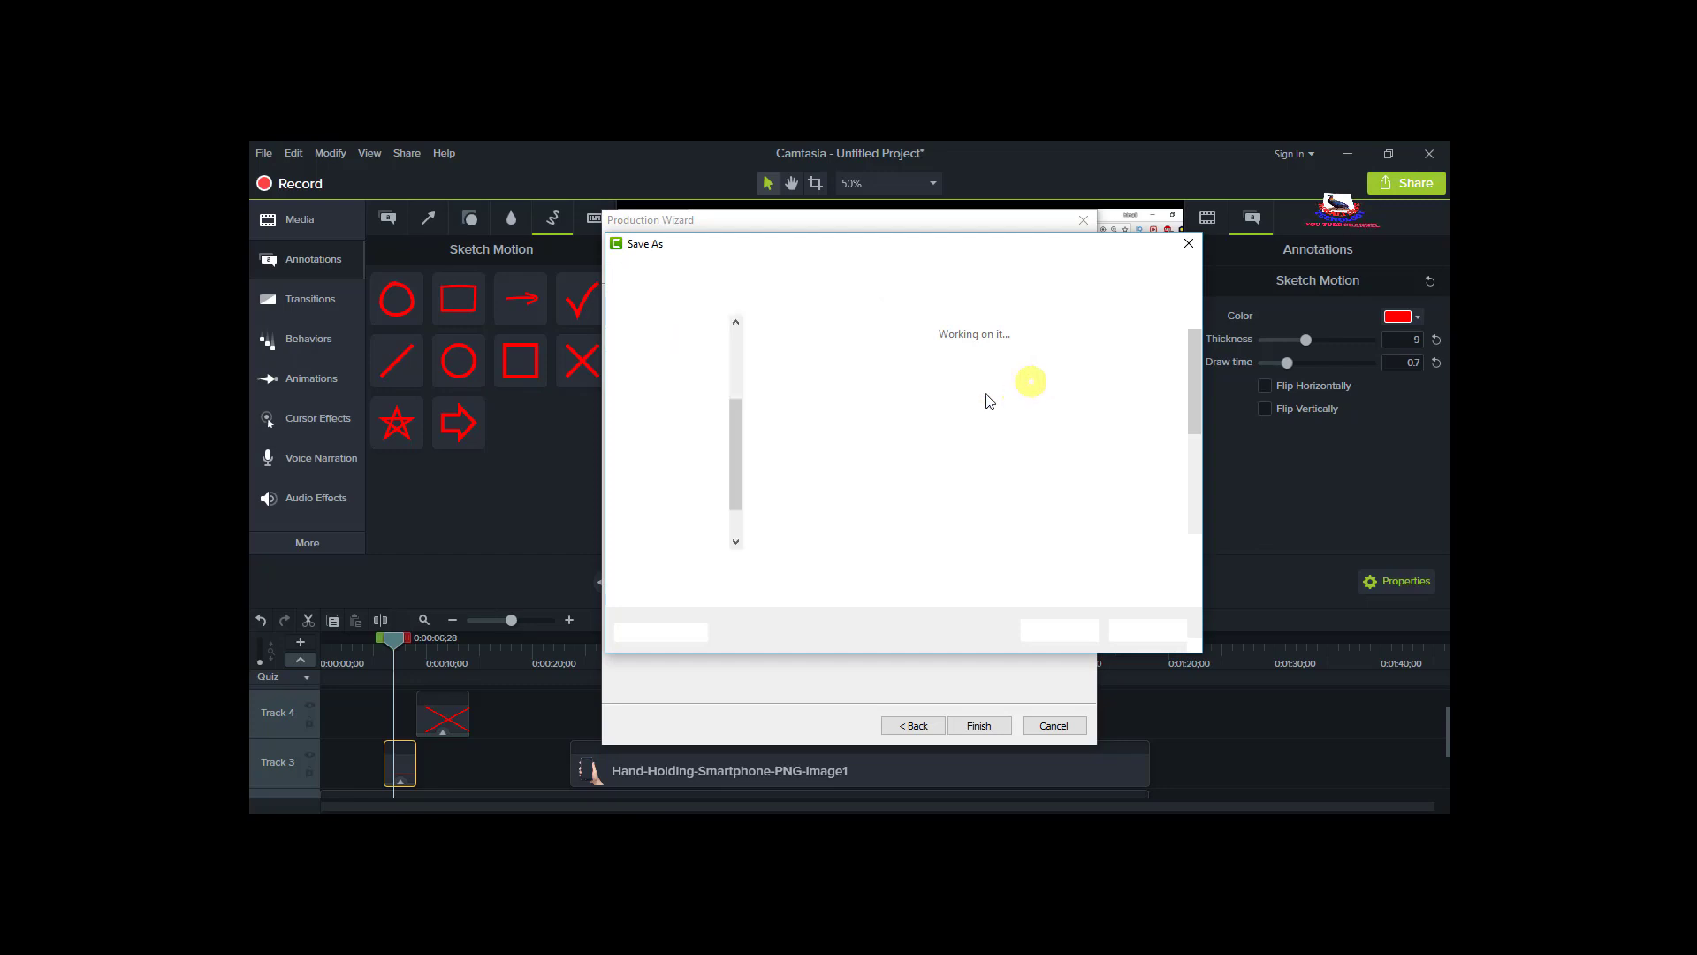
scroll(893, 500, down, 2)
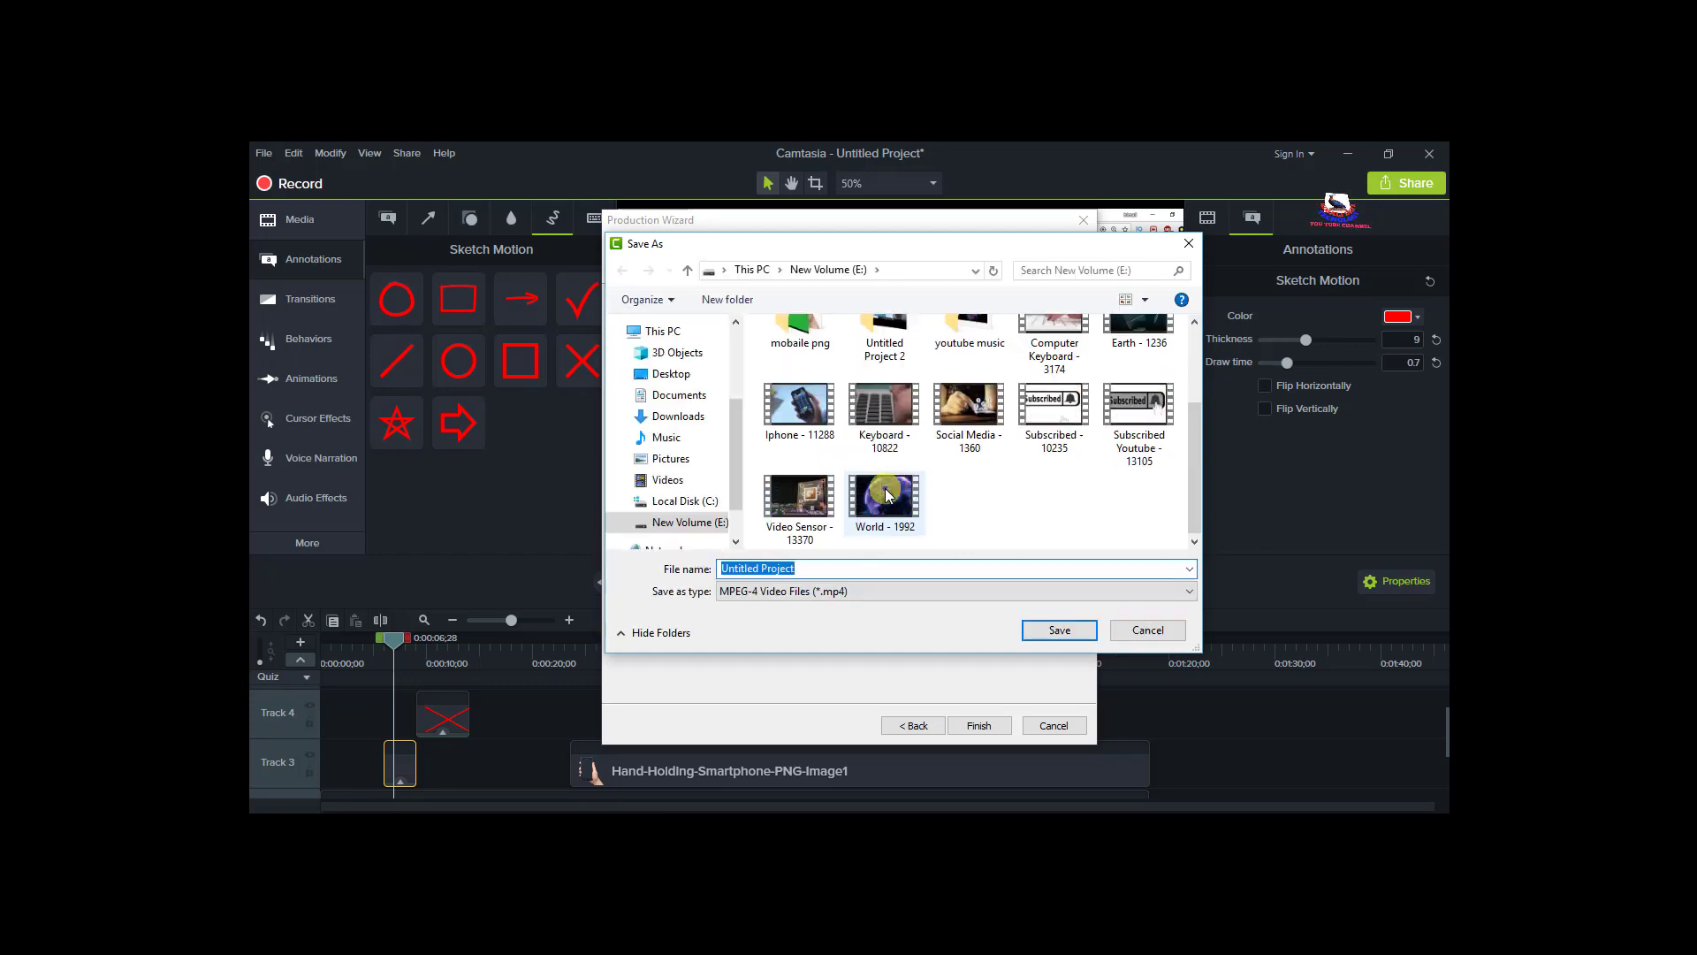
scroll(893, 484, up, 3)
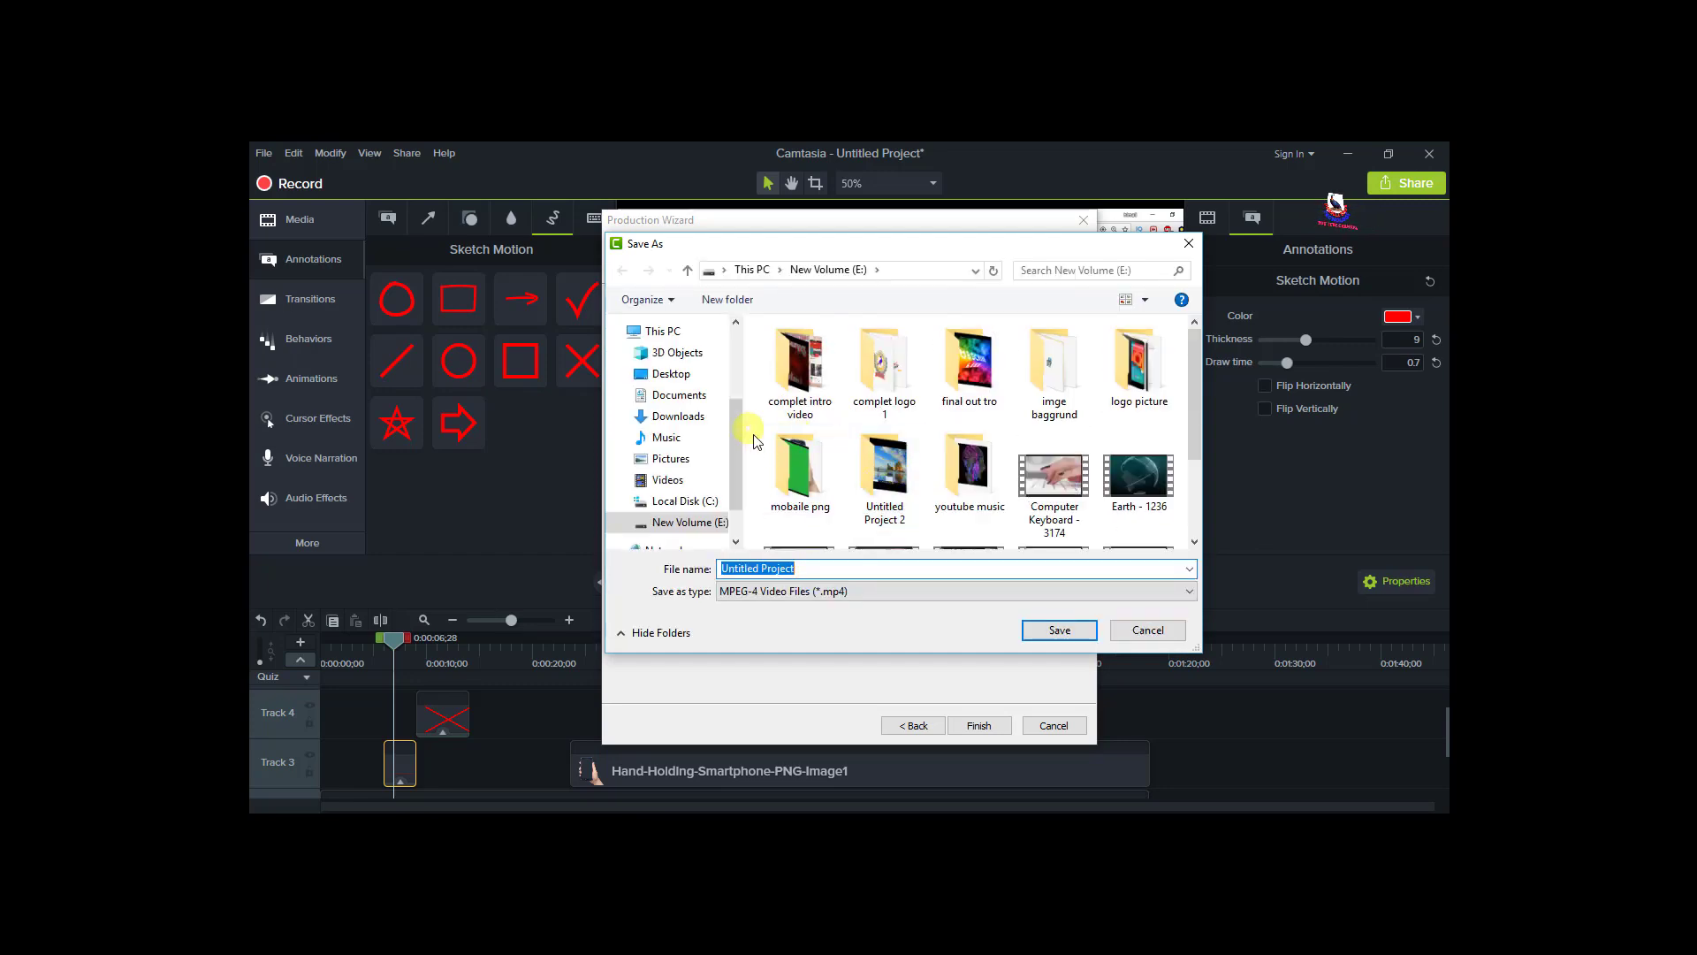
click(689, 460)
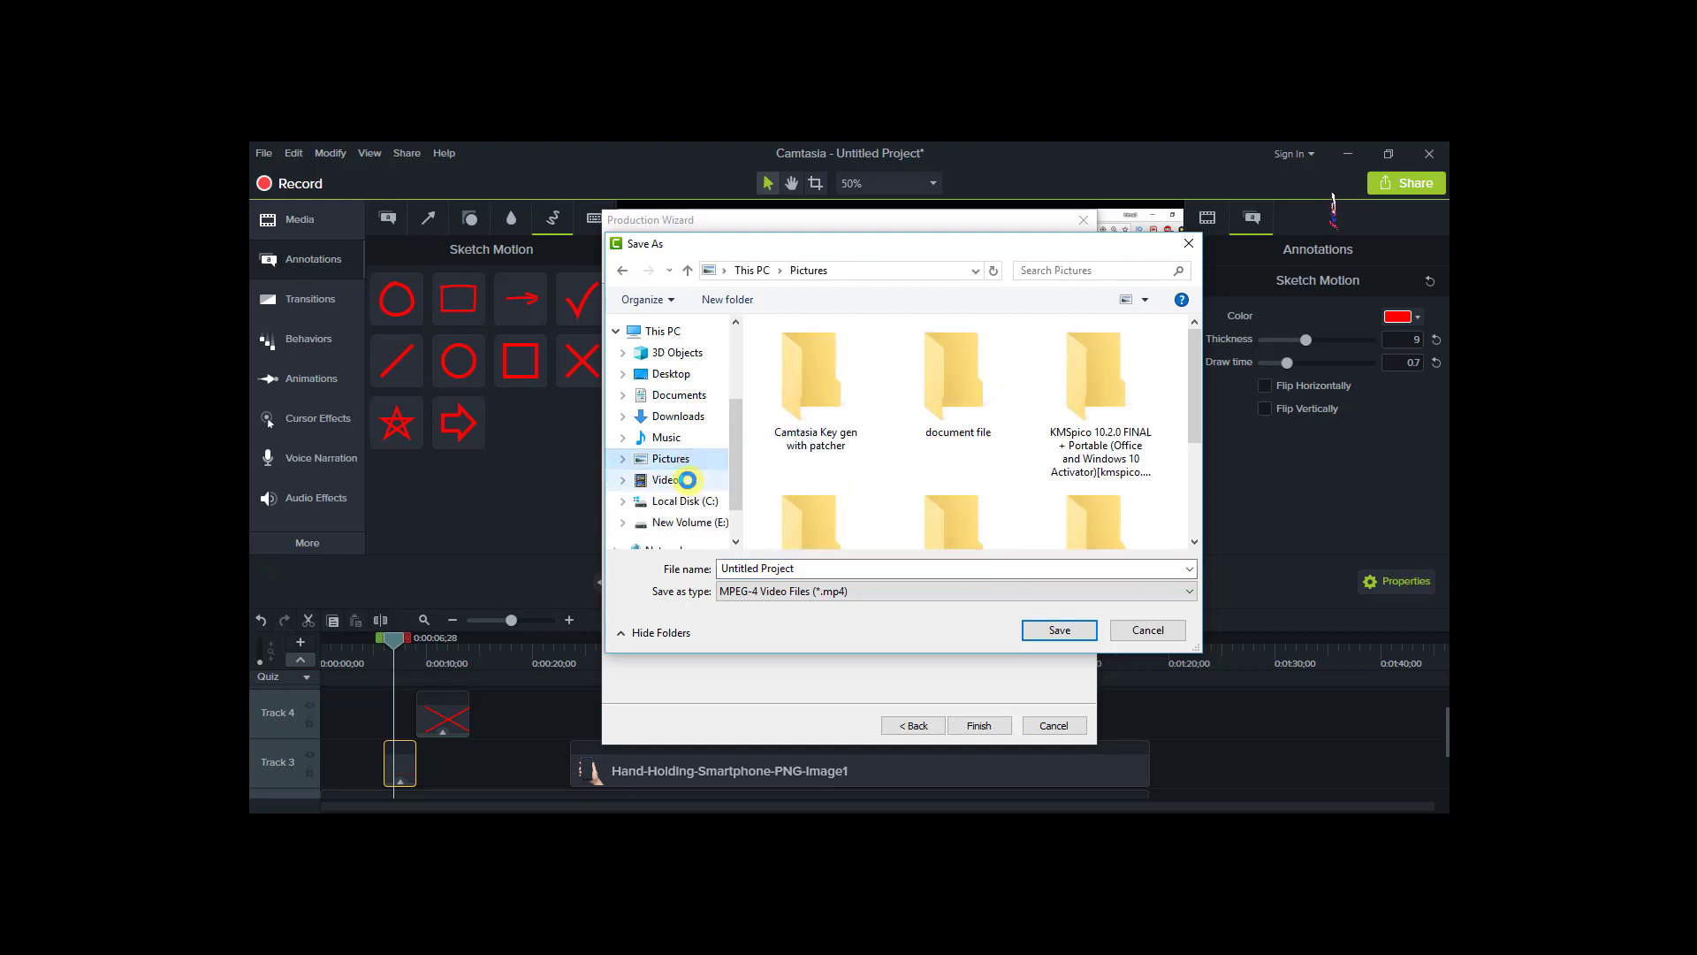
click(689, 482)
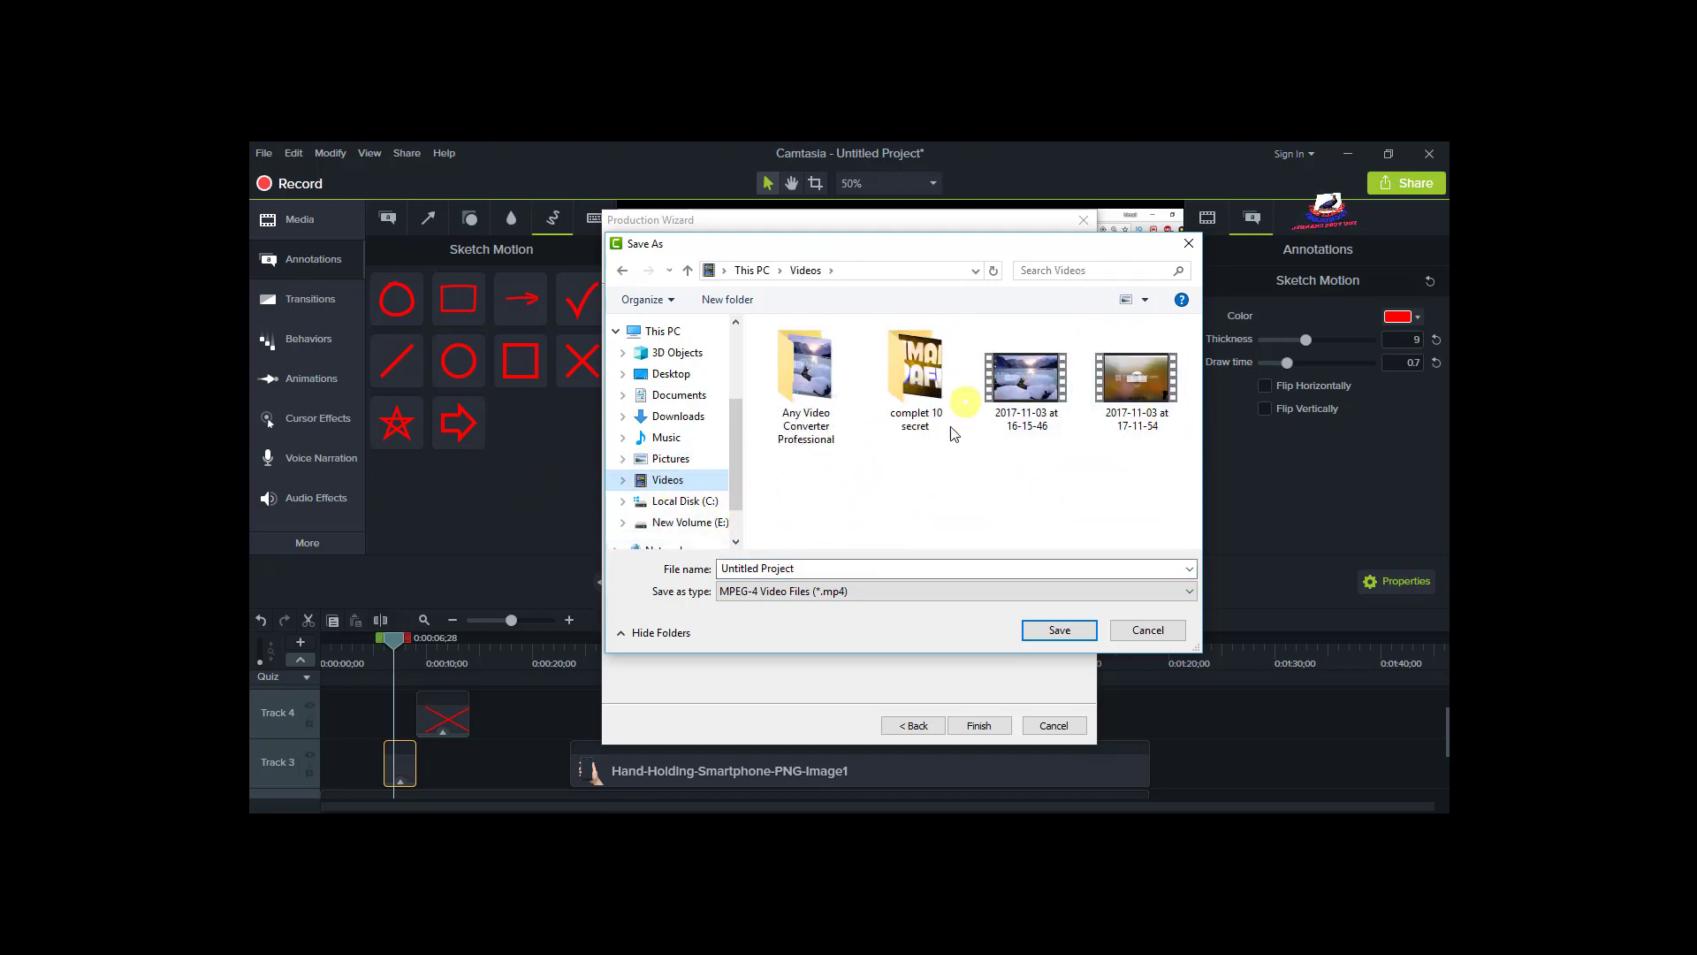
click(1154, 633)
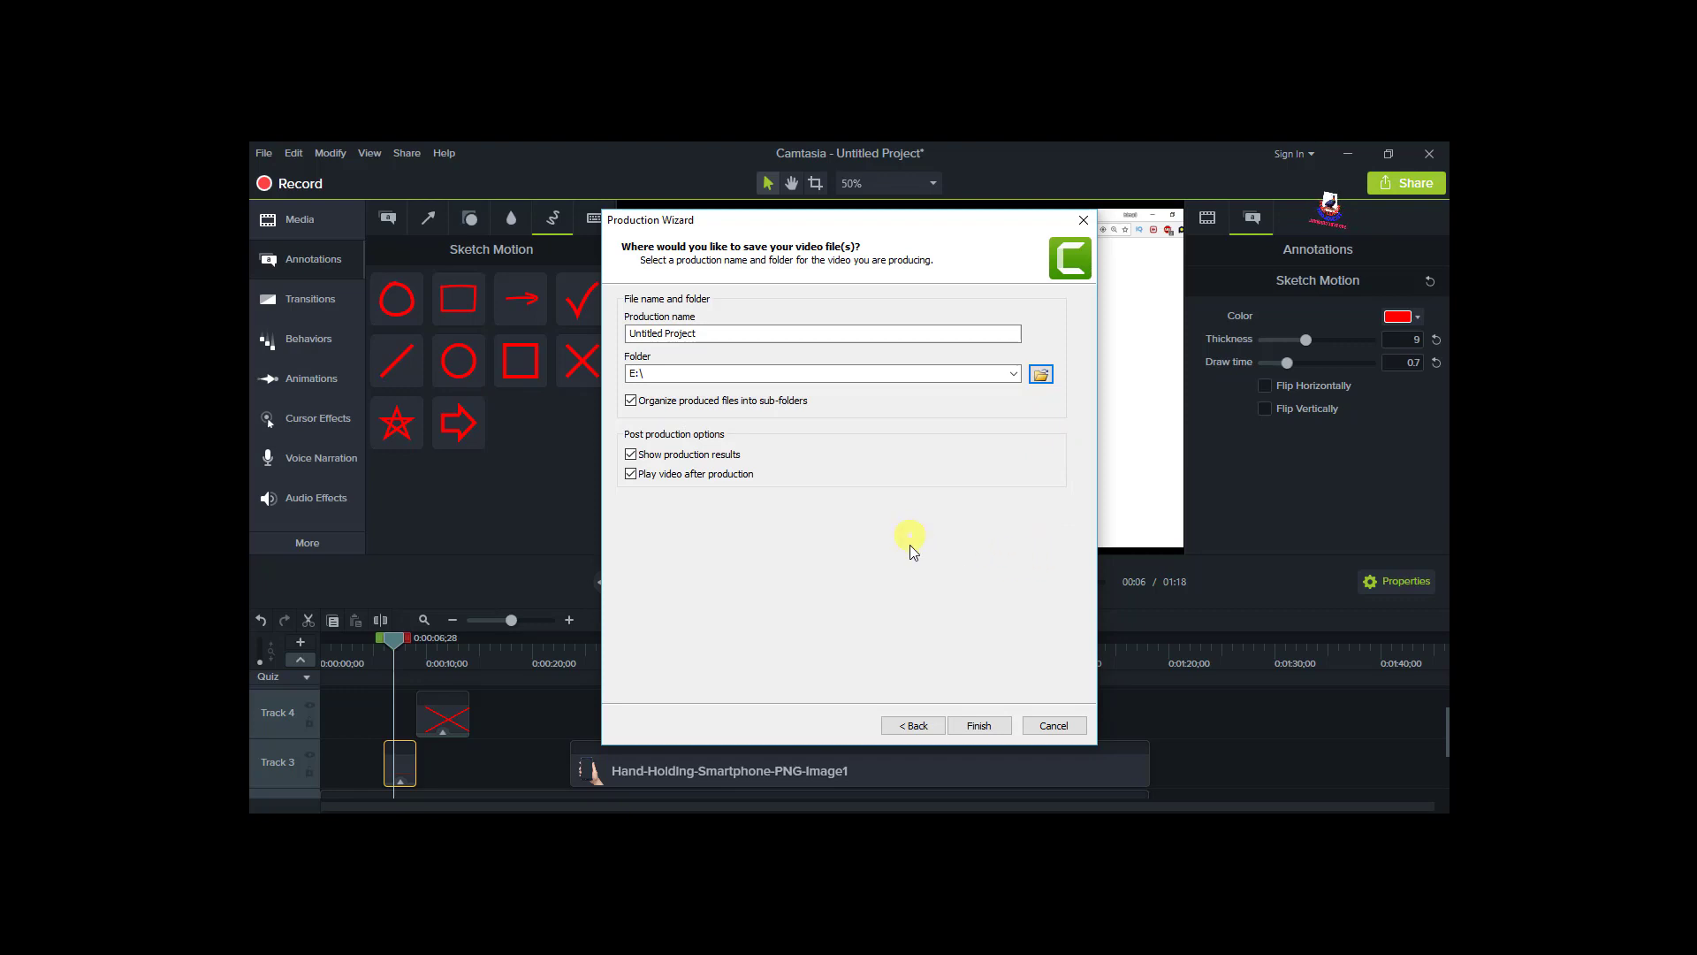
Render the video as Untitled Project into the E:\ folder with the current production options
click(979, 726)
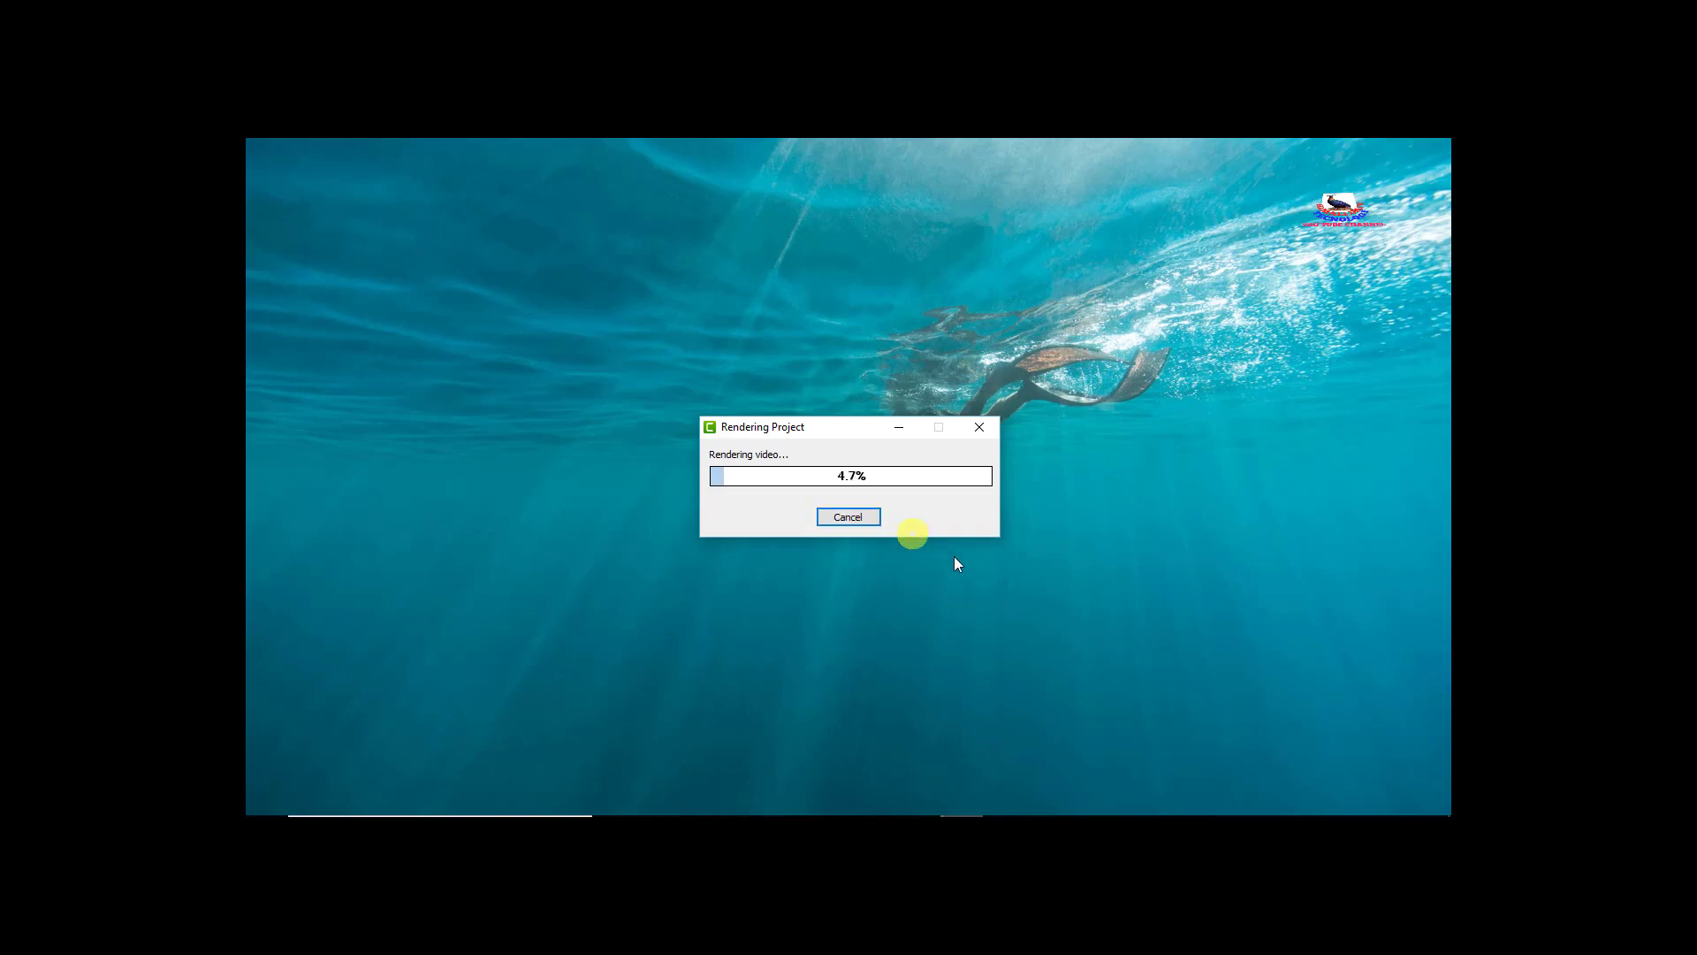
Switch to Chrome and view the part 3 Camtasia Studio 9 video page and the channel's uploaded videos on YouTube
mouse_move(862, 806)
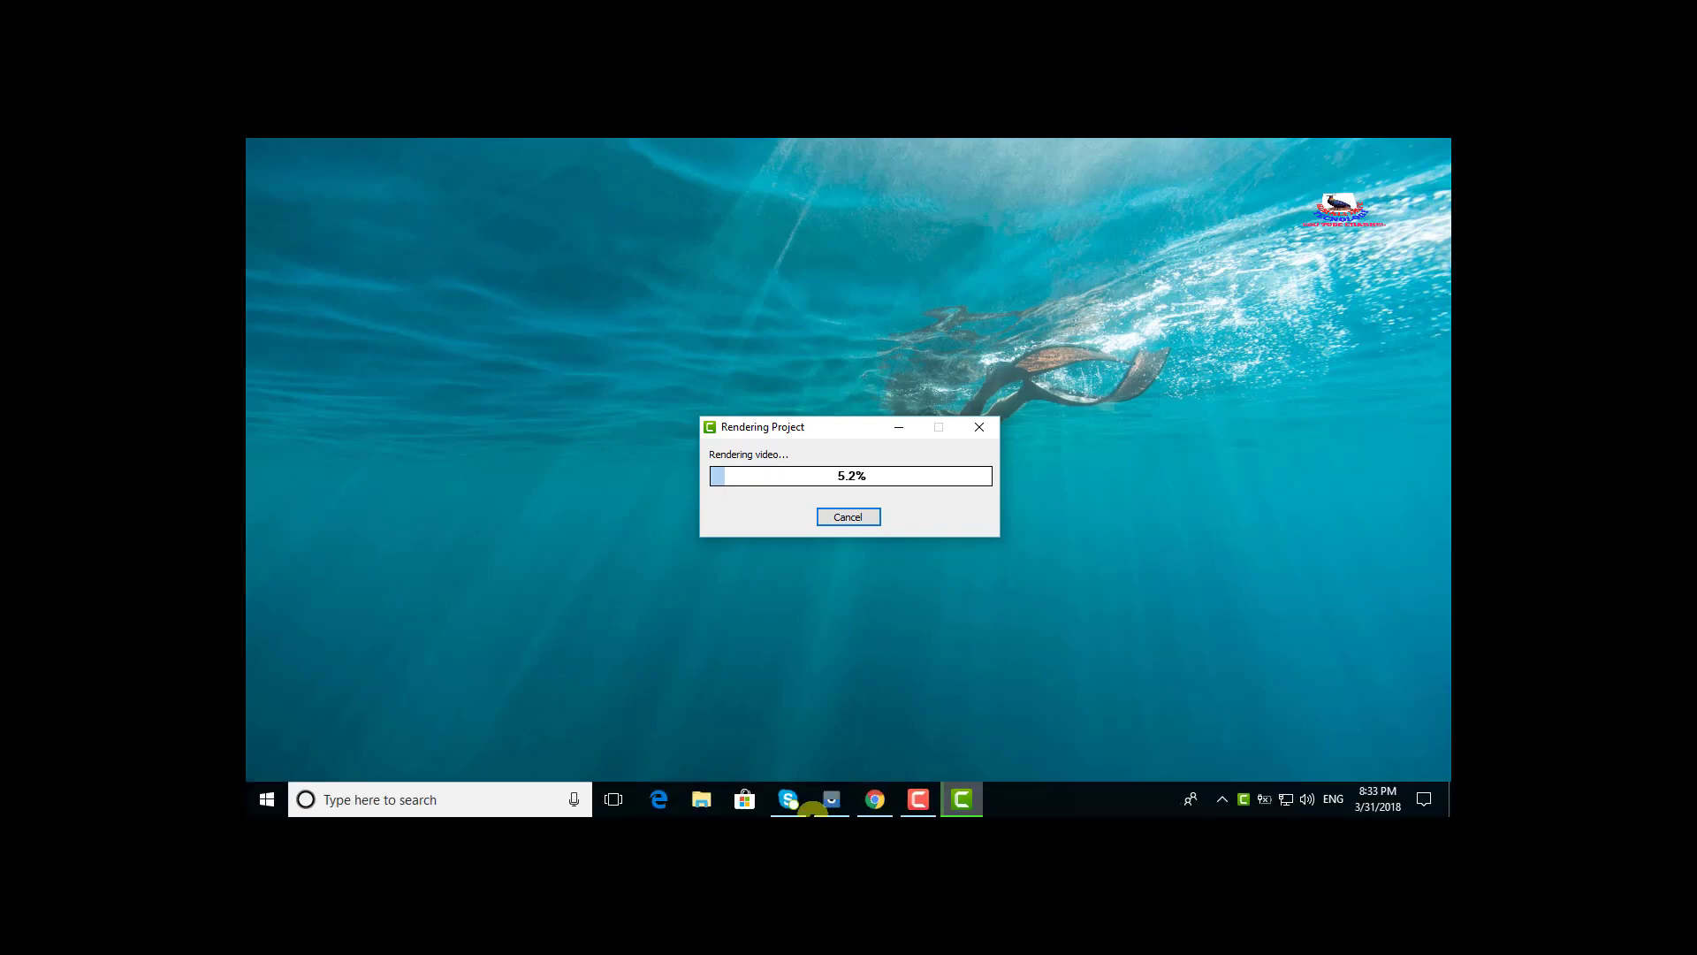
click(875, 801)
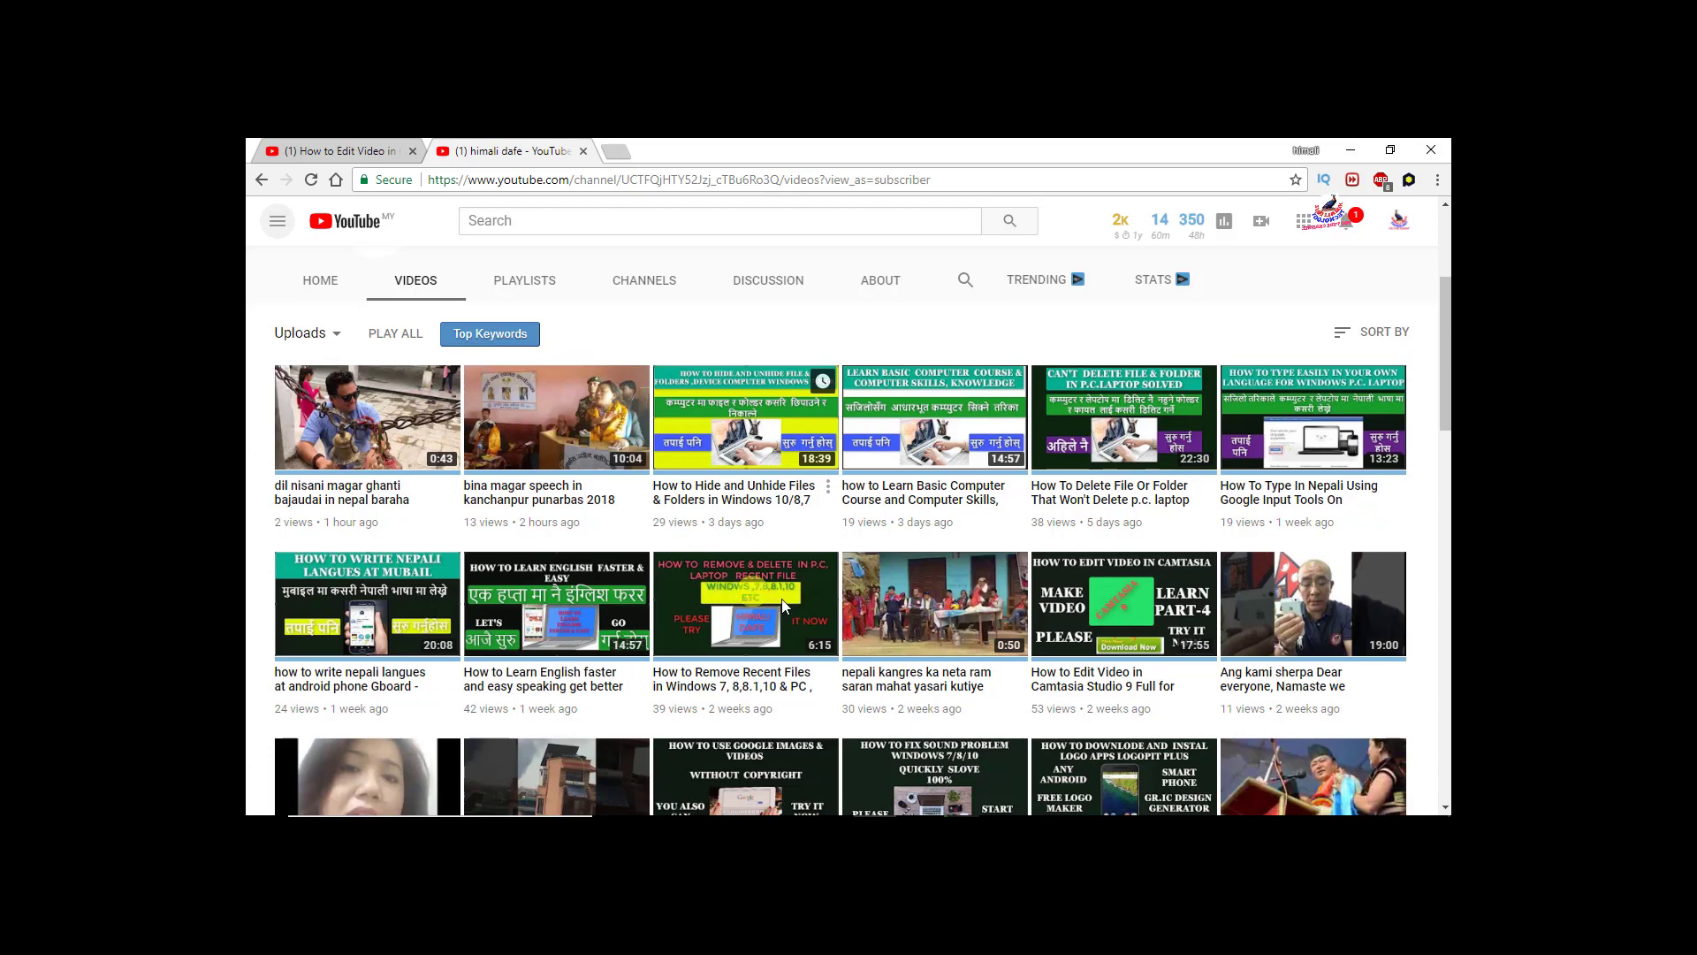
click(372, 151)
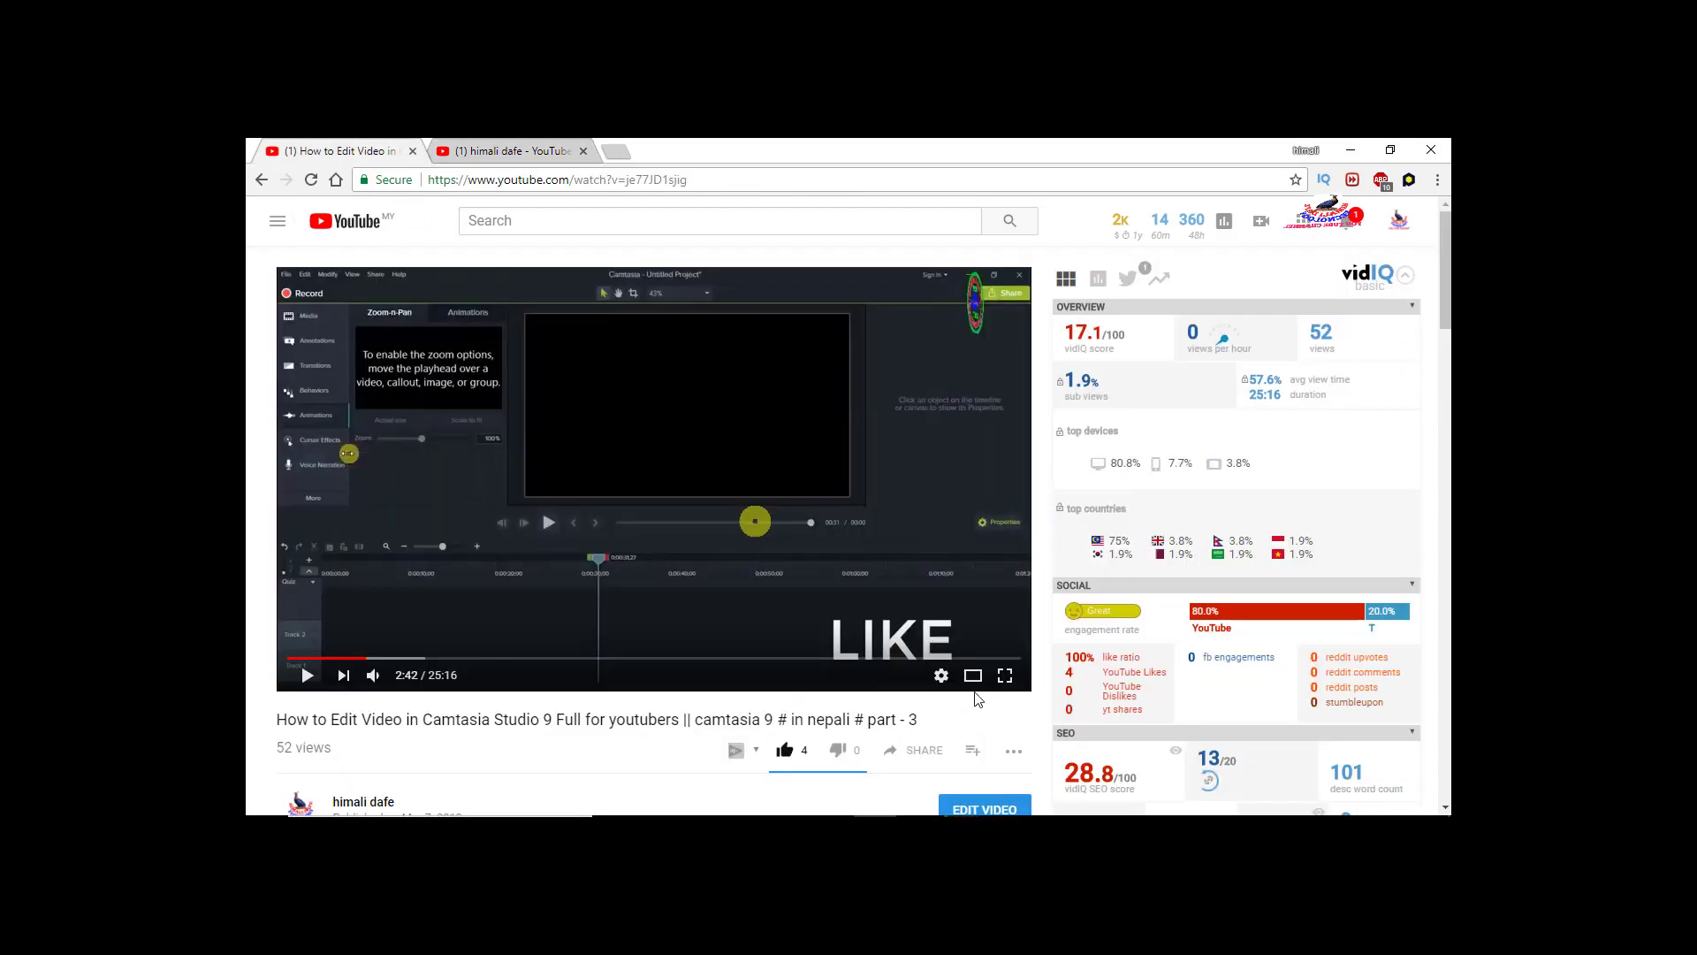
click(550, 151)
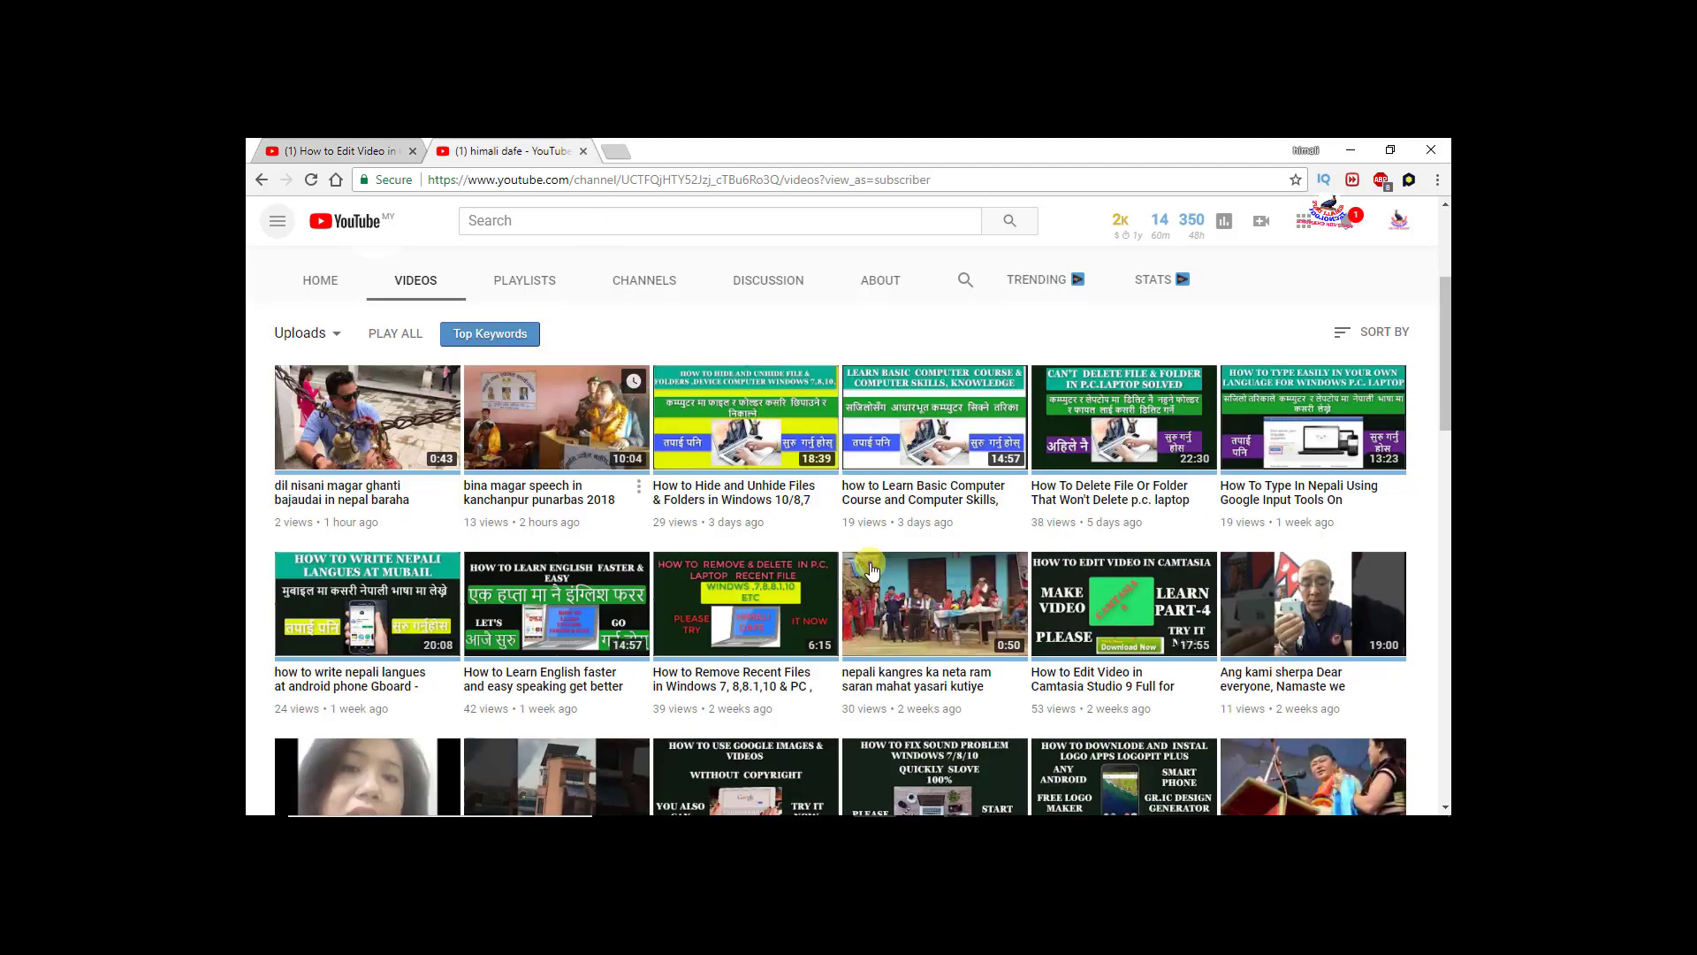